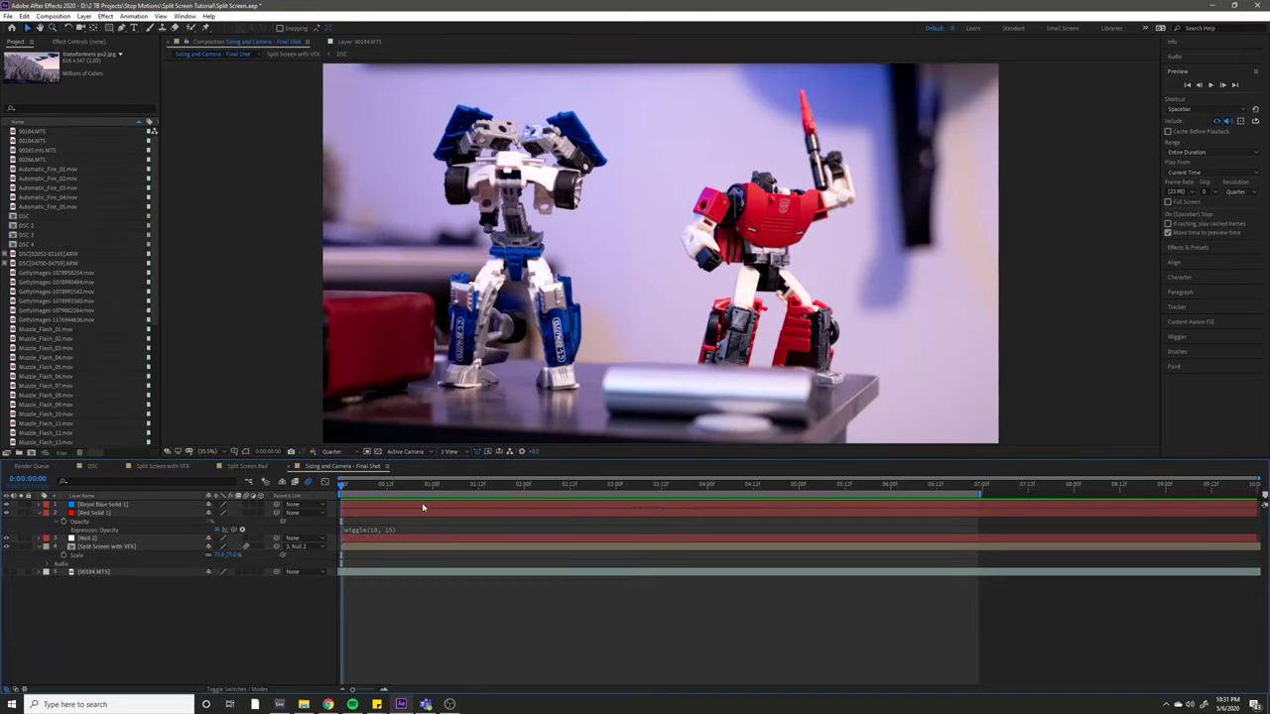
Step: Play and scrub through the Sizing and Camera - Final Shot composition to examine the finished two-robot animation
{"action": "left_click_drag", "start_coordinate": [411, 485], "coordinate": [305, 494]}
{"action": "key", "text": "space"}
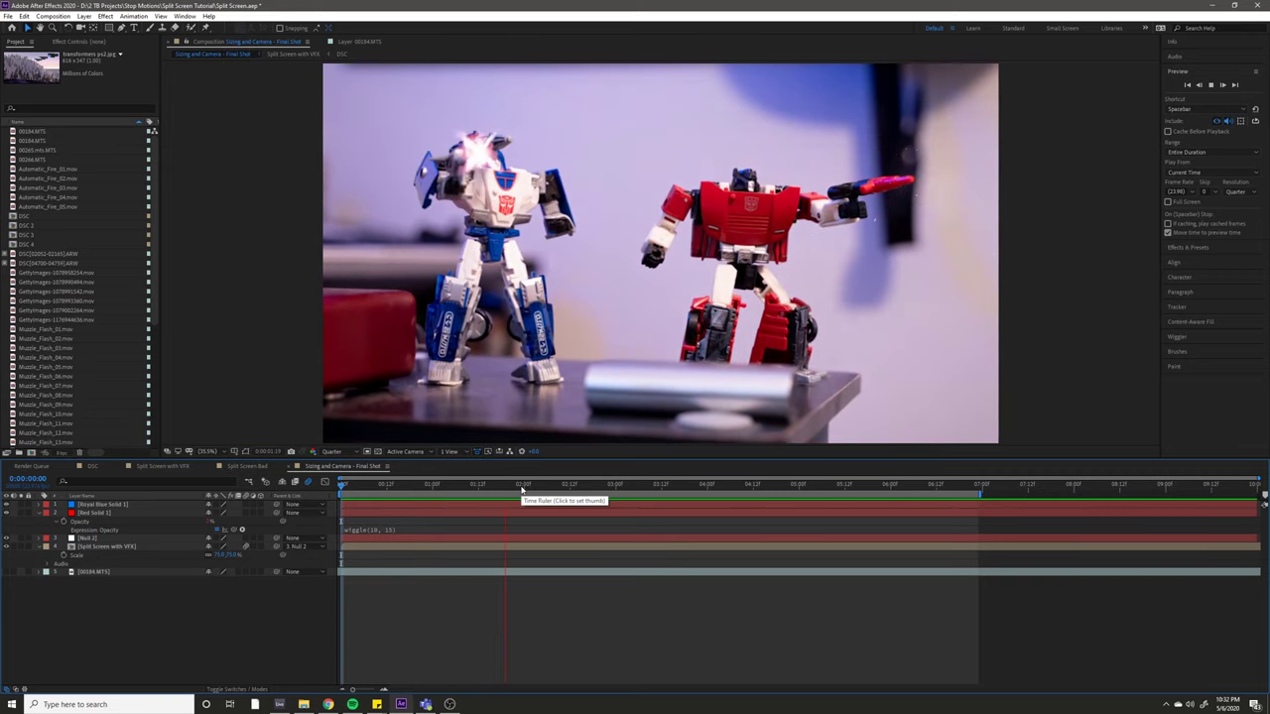
{"action": "key", "text": "space"}
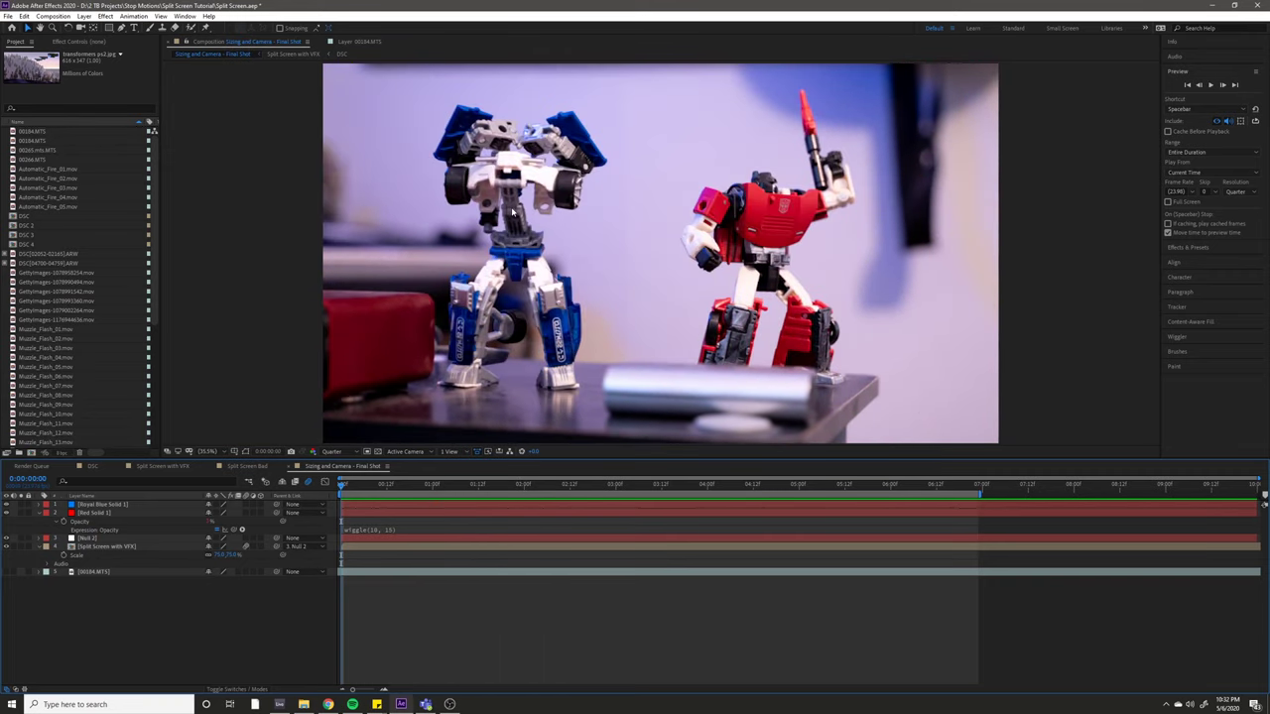
{"action": "left_click_drag", "start_coordinate": [346, 488], "coordinate": [340, 528]}
{"action": "key", "text": "space"}
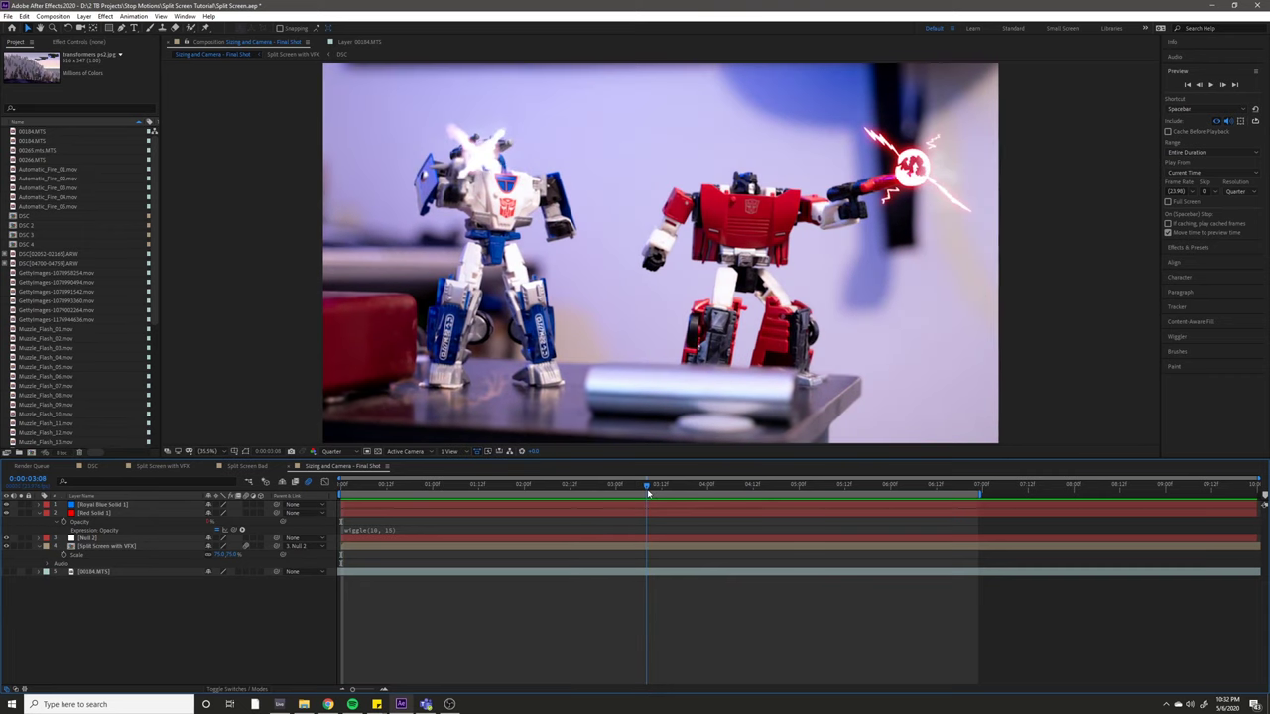
{"action": "key", "text": "space"}
{"action": "left_click_drag", "start_coordinate": [674, 489], "coordinate": [680, 488]}
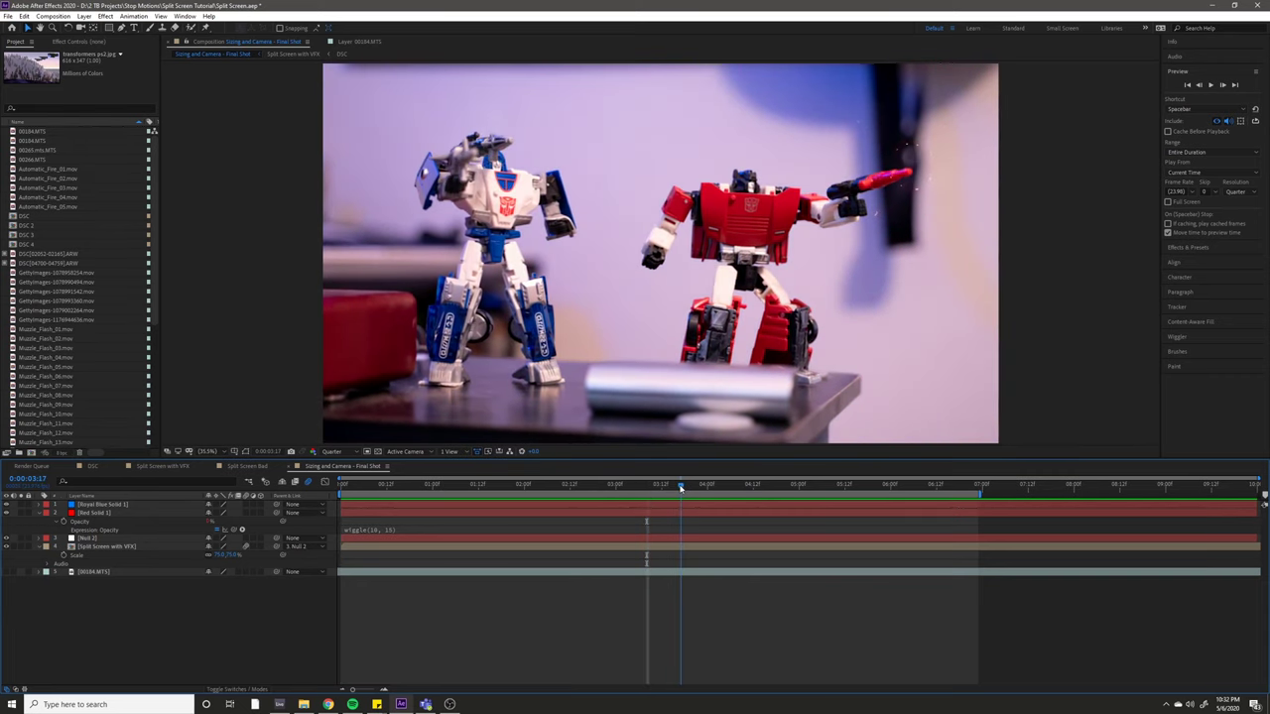
{"action": "key", "text": "Home"}
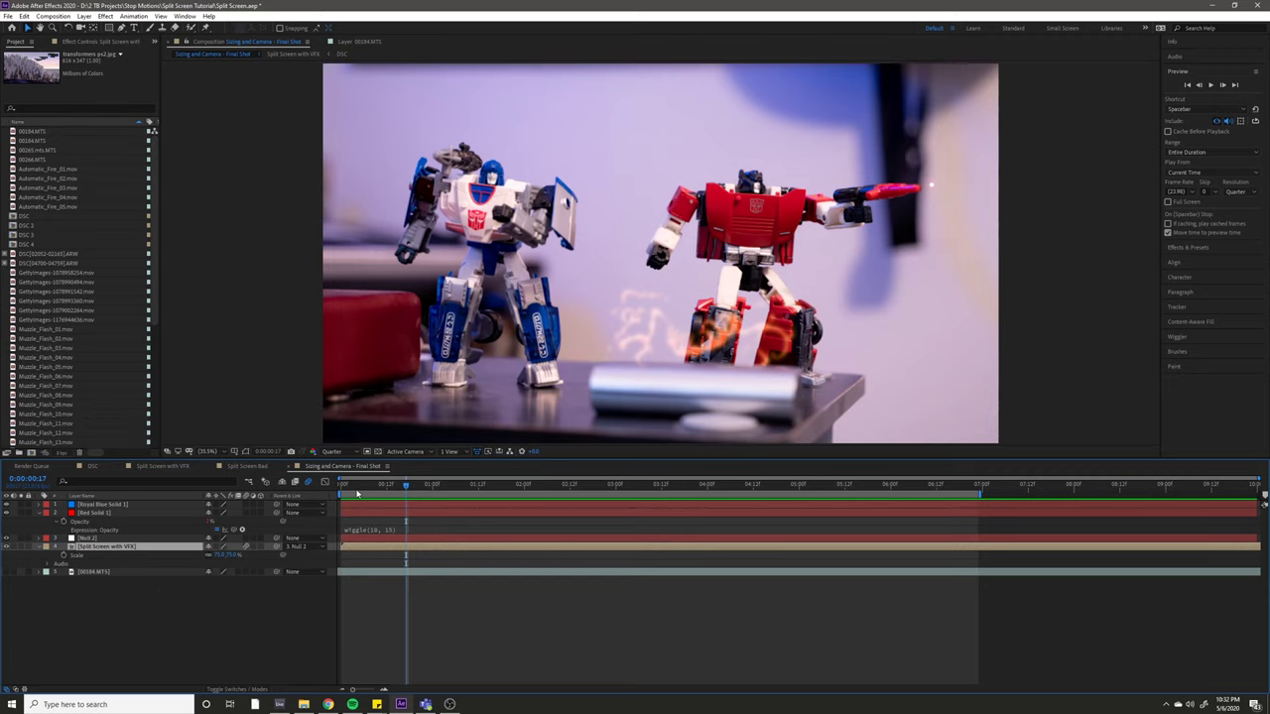
{"action": "left_click_drag", "start_coordinate": [420, 485], "coordinate": [833, 518]}
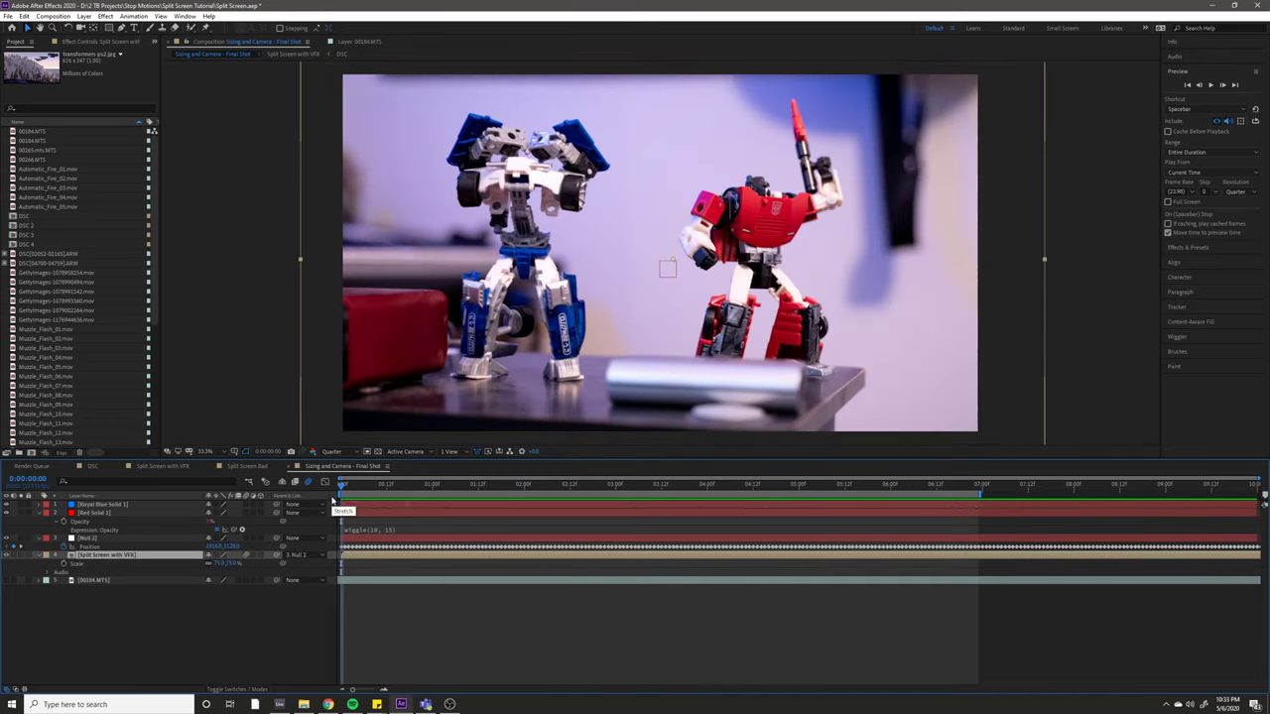
{"action": "key", "text": "space"}
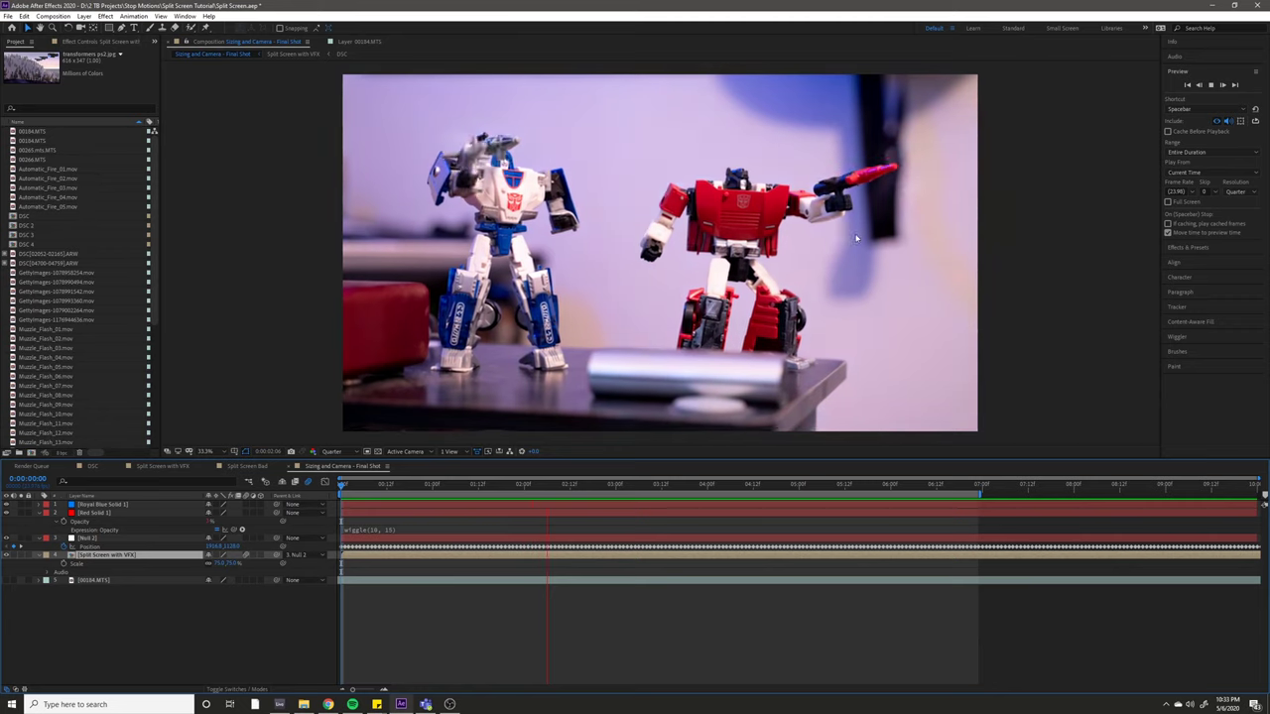
{"action": "key", "text": "space"}
{"action": "left_click_drag", "start_coordinate": [591, 486], "coordinate": [418, 524]}
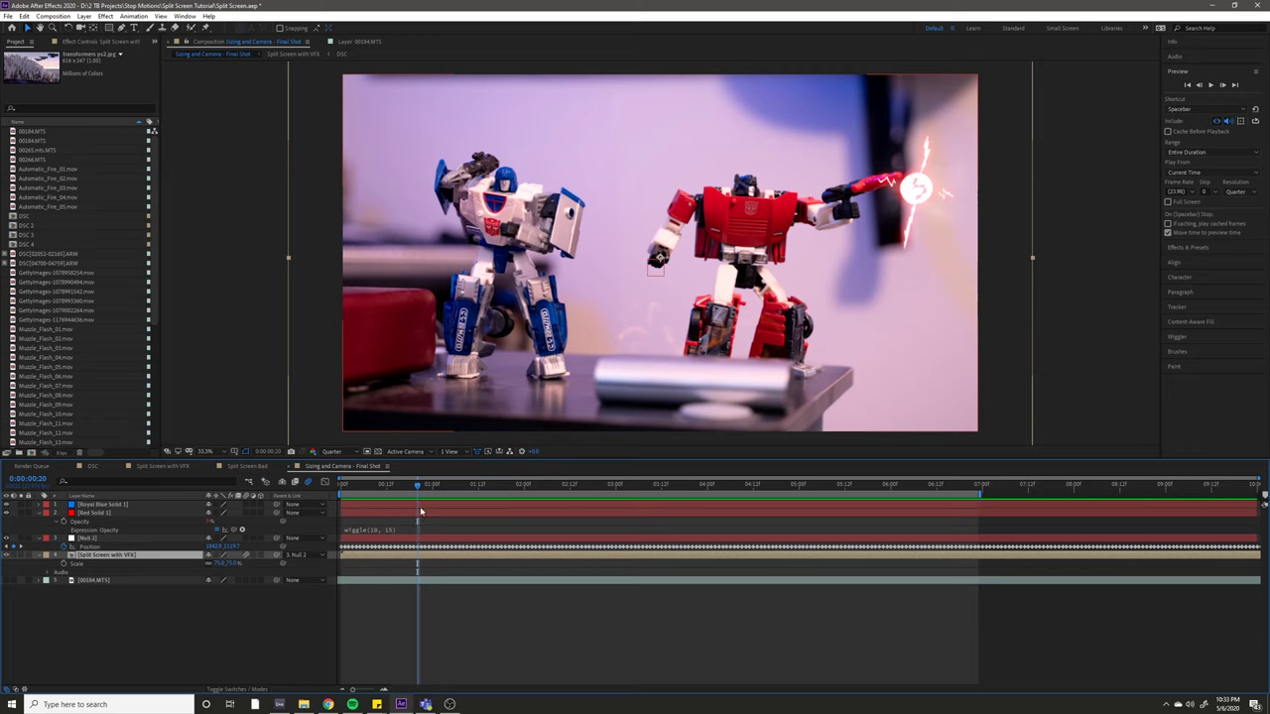
{"action": "key", "text": "space"}
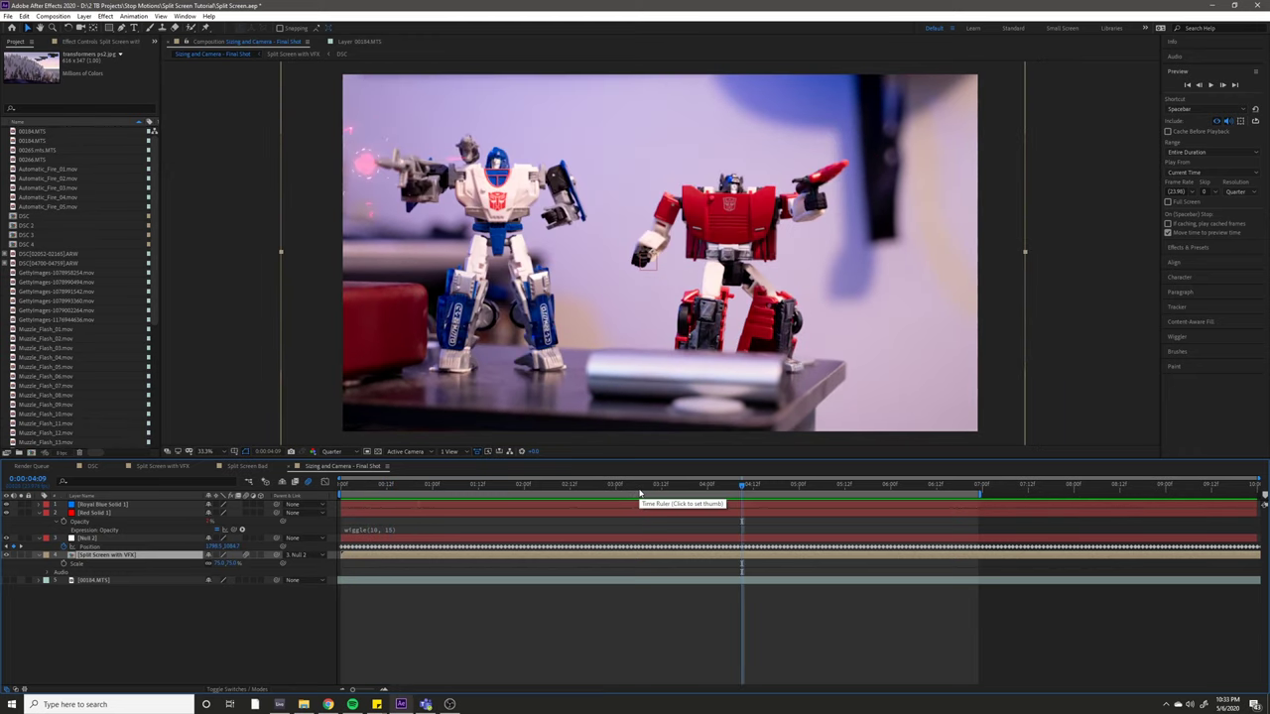
{"action": "left_click_drag", "start_coordinate": [640, 486], "coordinate": [486, 504]}
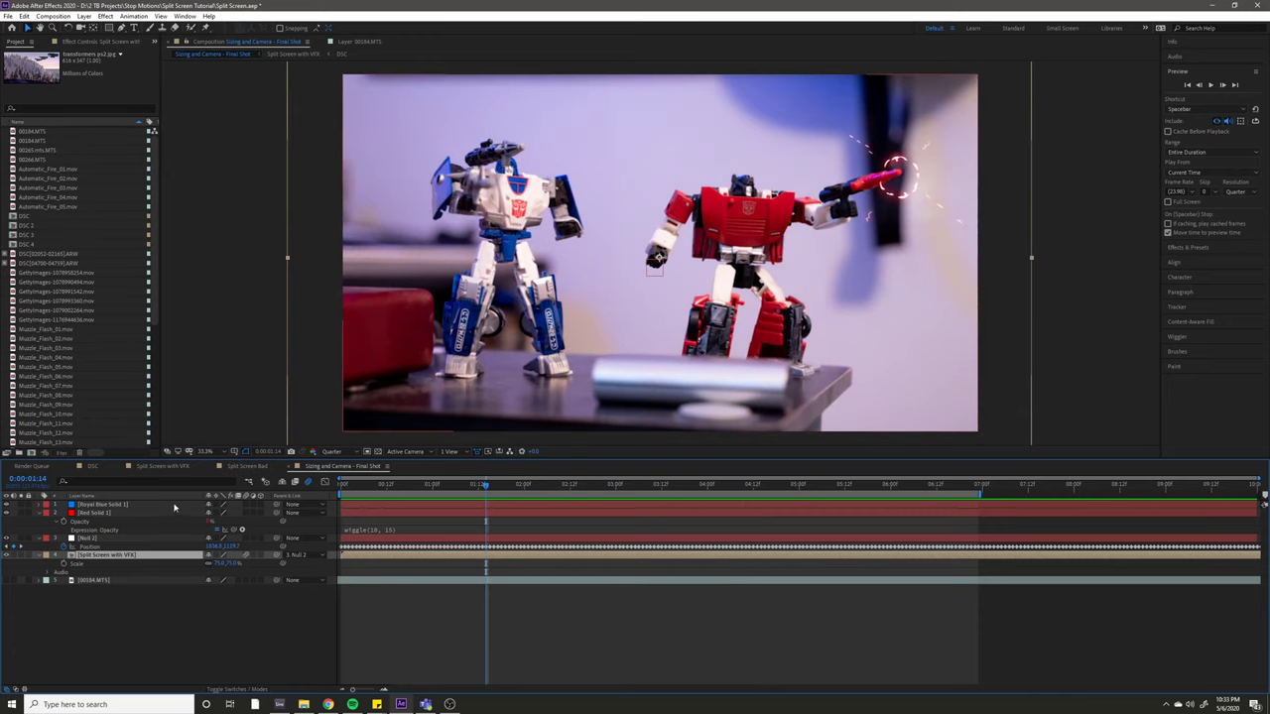
Step: Open the DSC composition and play its time-remapped footage from the first frame
{"action": "left_click", "coordinate": [93, 466]}
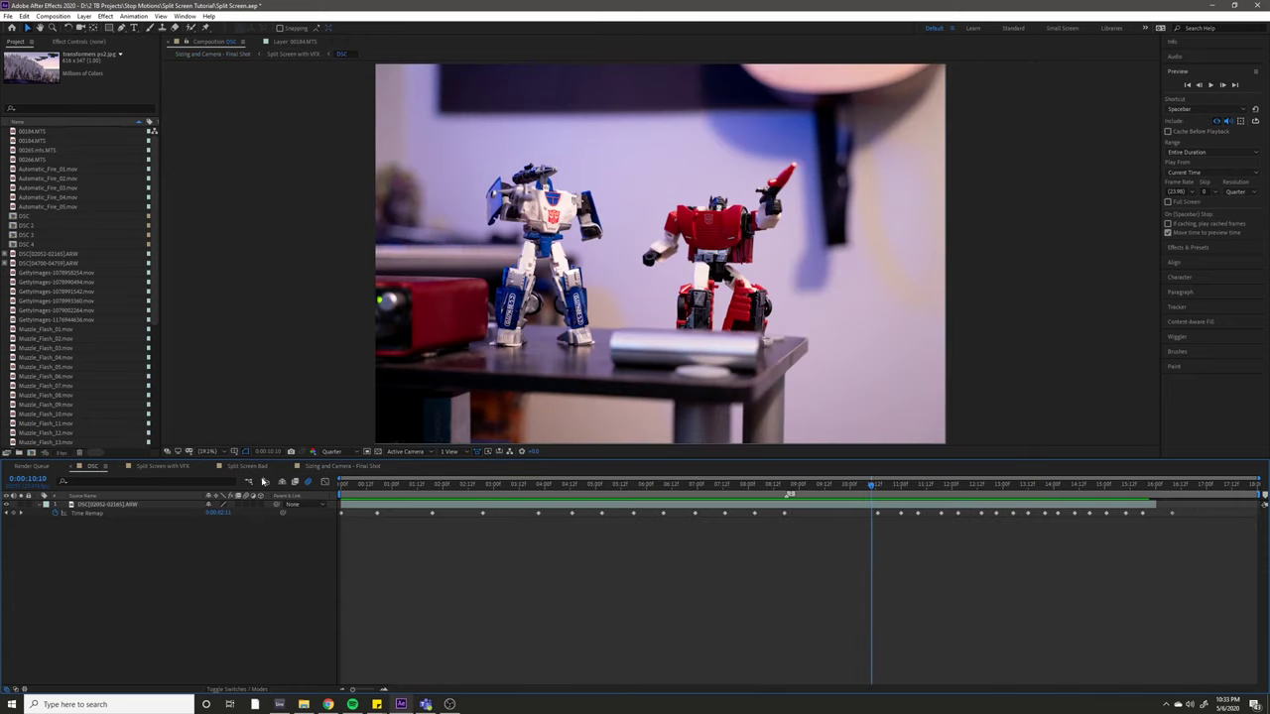
{"action": "key", "text": "Home"}
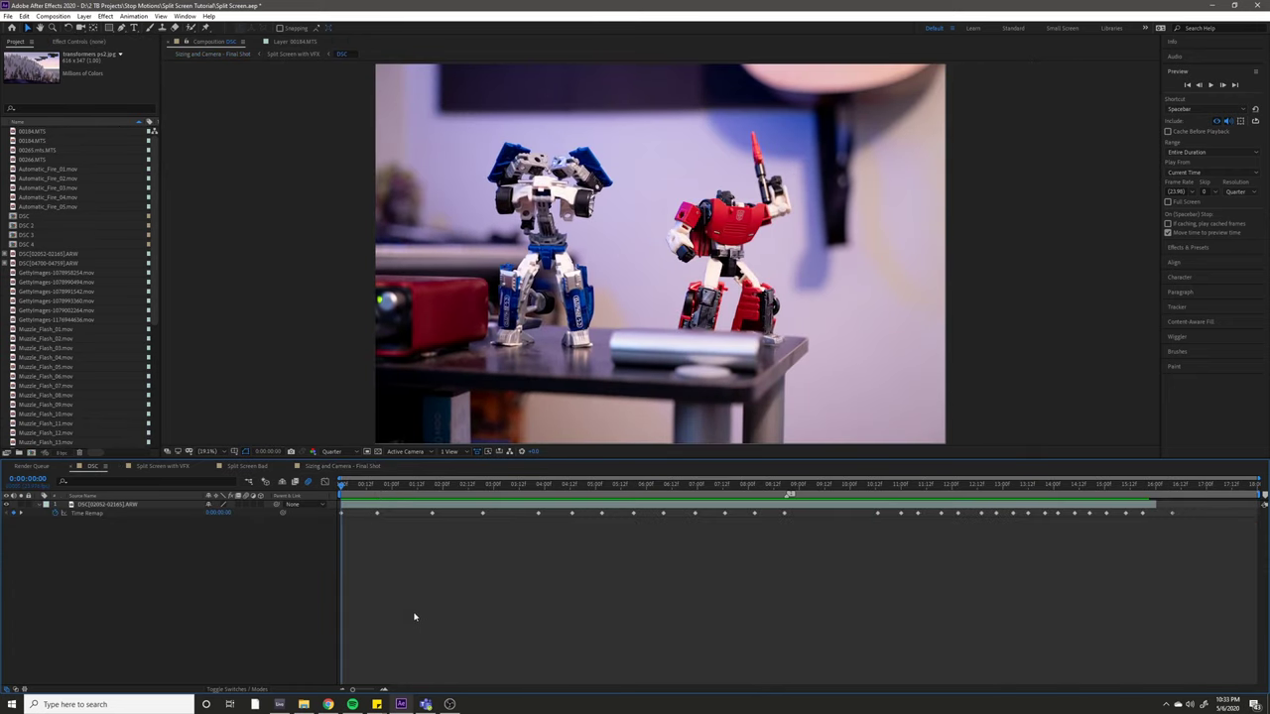
{"action": "left_click", "coordinate": [129, 506]}
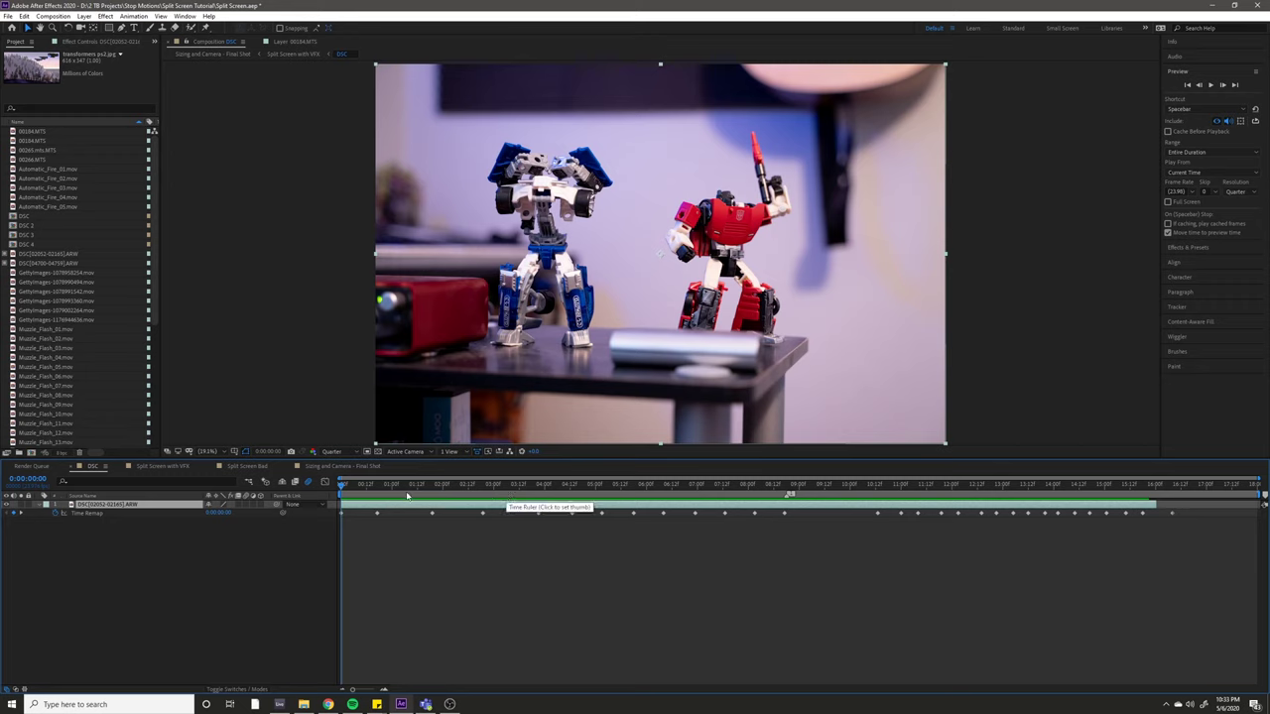
{"action": "key", "text": "space"}
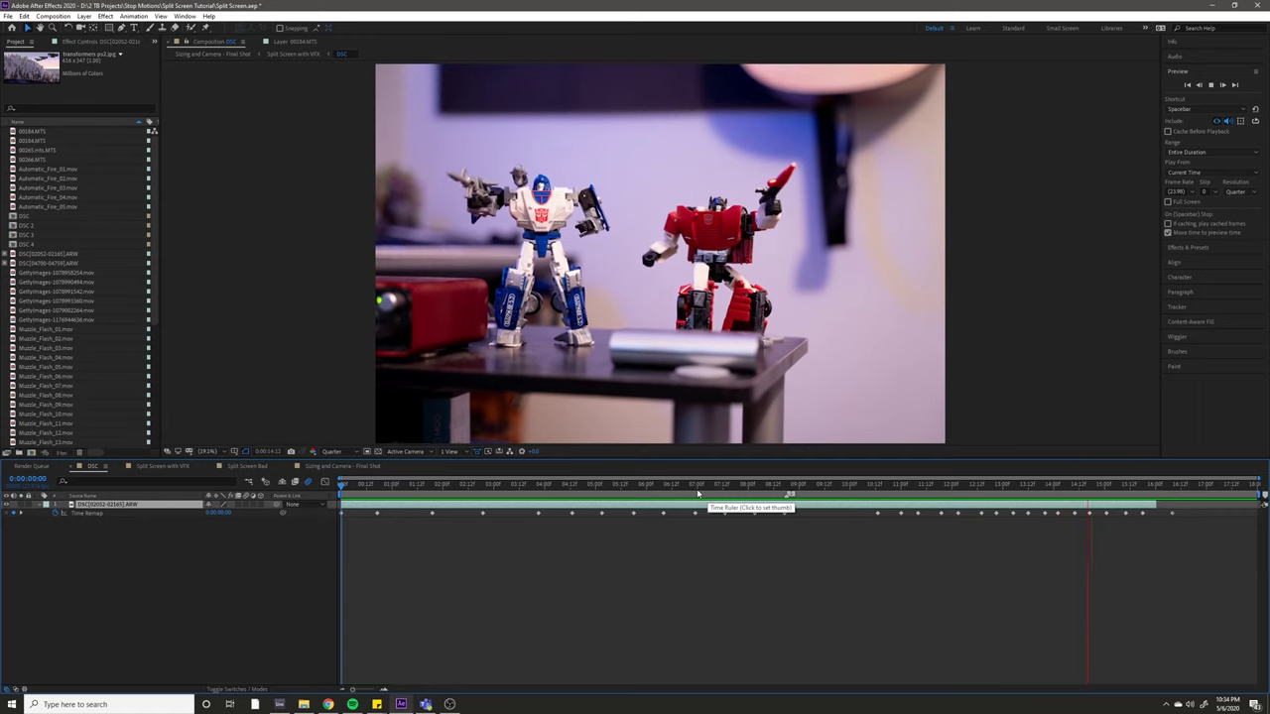
{"action": "left_click", "coordinate": [407, 417]}
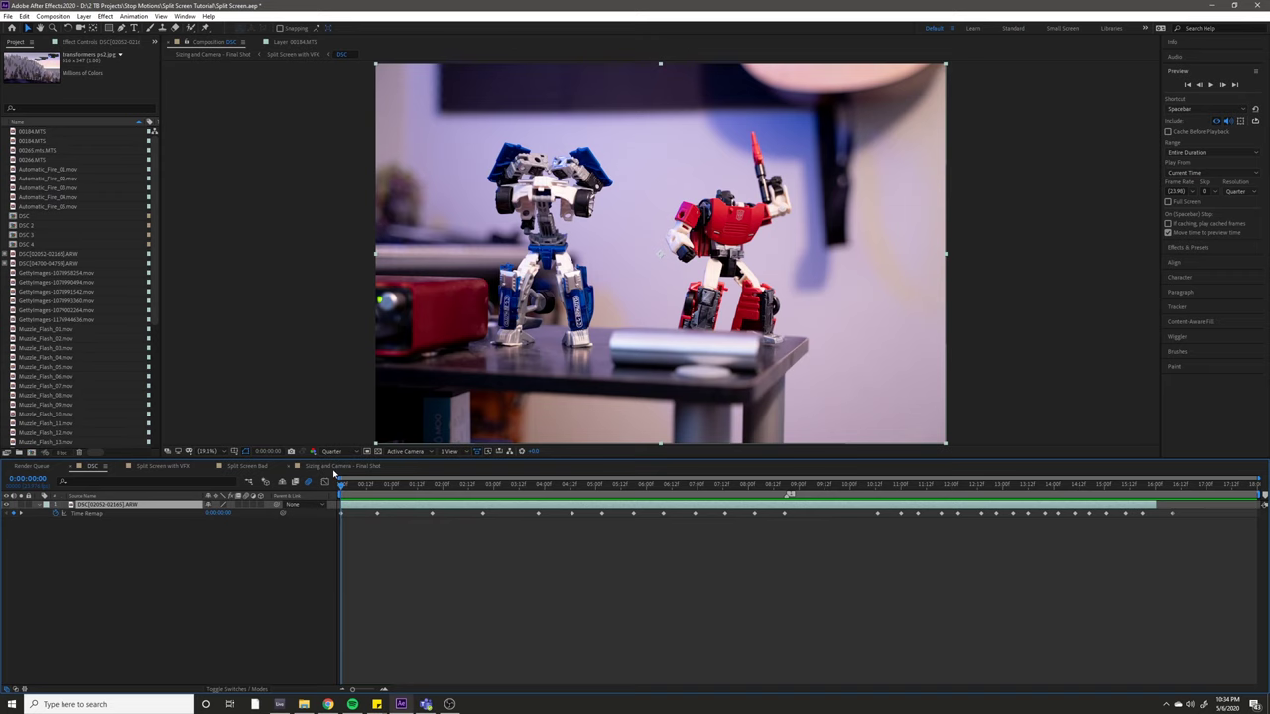
Step: Return to the Sizing and Camera - Final Shot composition and examine both robots' opening movements frame by frame
{"action": "left_click", "coordinate": [334, 468]}
{"action": "left_click", "coordinate": [359, 488]}
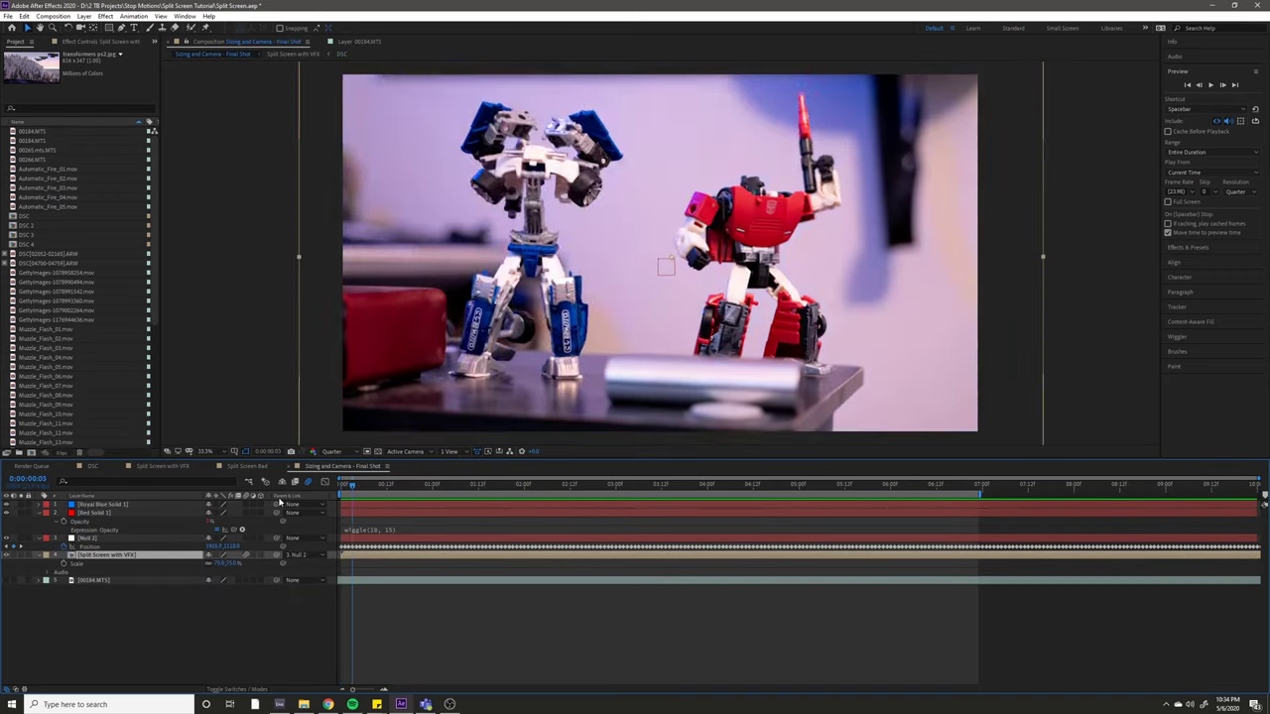
{"action": "mouse_move", "coordinate": [339, 484]}
{"action": "left_mouse_down"}
{"action": "mouse_move", "coordinate": [357, 490]}
{"action": "mouse_move", "coordinate": [326, 498]}
{"action": "left_mouse_up"}
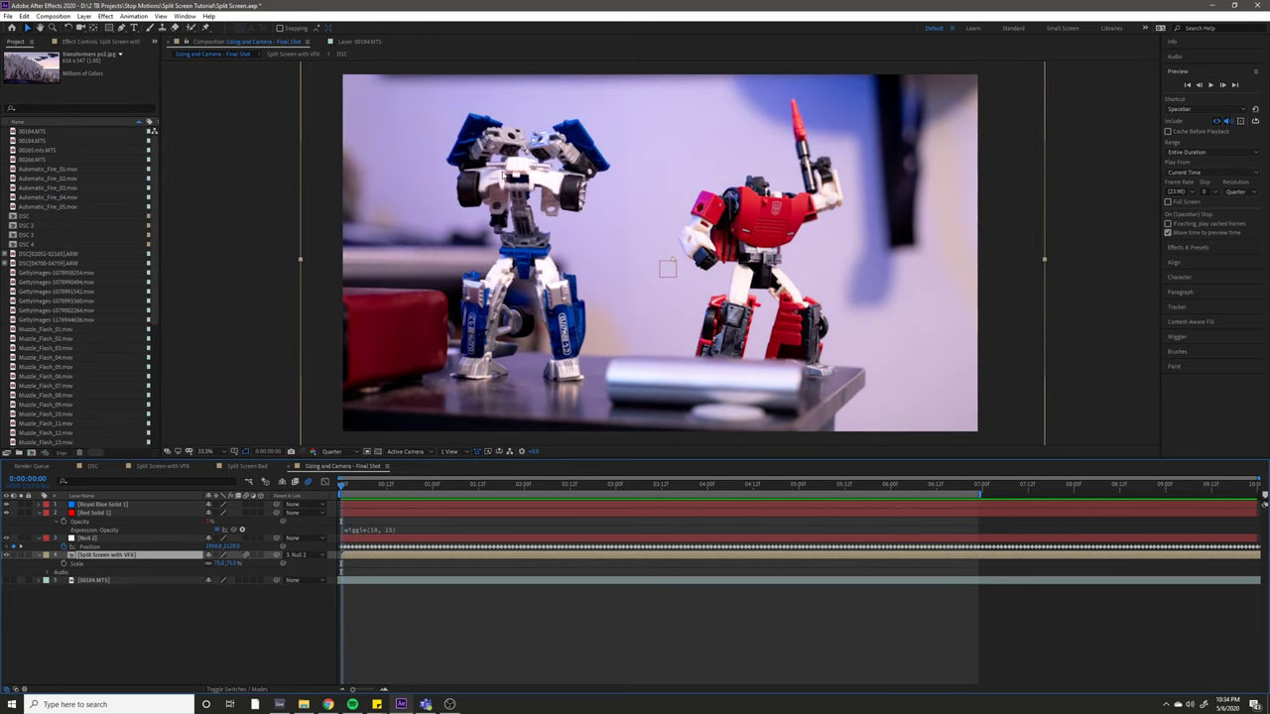
{"action": "left_click", "coordinate": [1223, 85]}
{"action": "left_click", "coordinate": [1222, 86]}
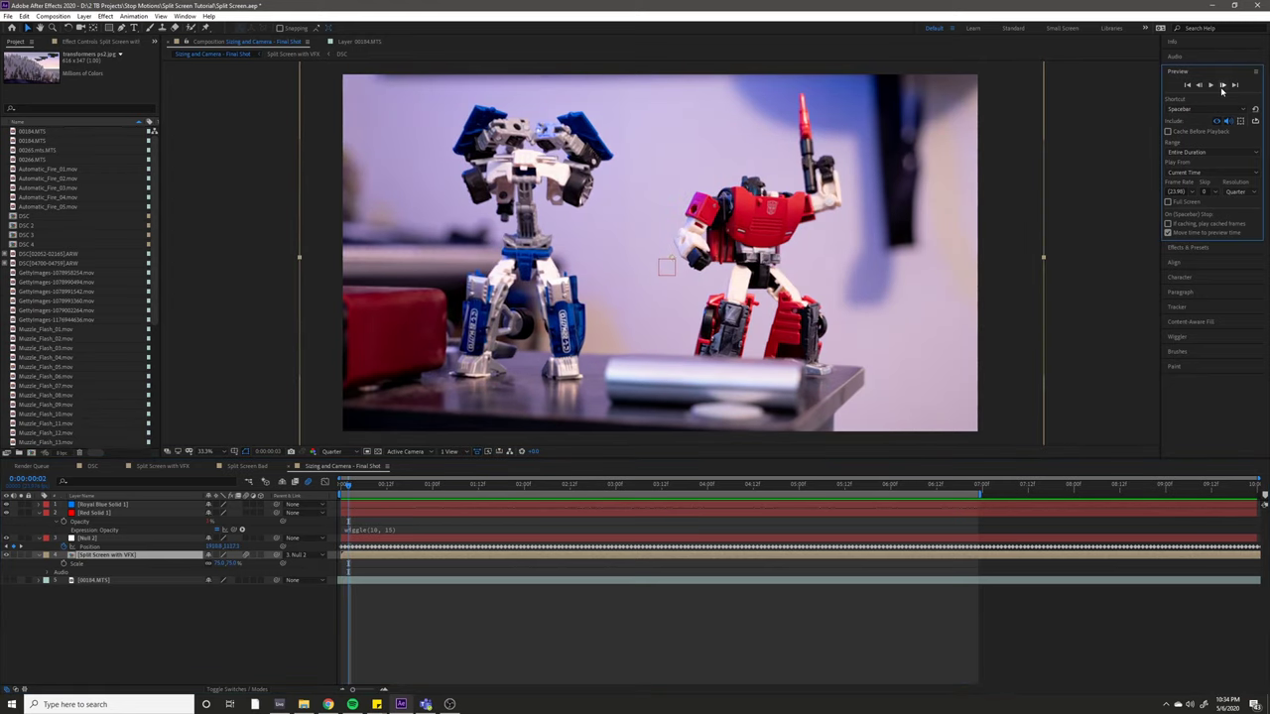
{"action": "left_click", "coordinate": [1223, 86]}
{"action": "left_click", "coordinate": [1223, 86]}
{"action": "left_click", "coordinate": [1222, 85]}
{"action": "left_click", "coordinate": [1222, 85]}
{"action": "left_click", "coordinate": [1223, 85]}
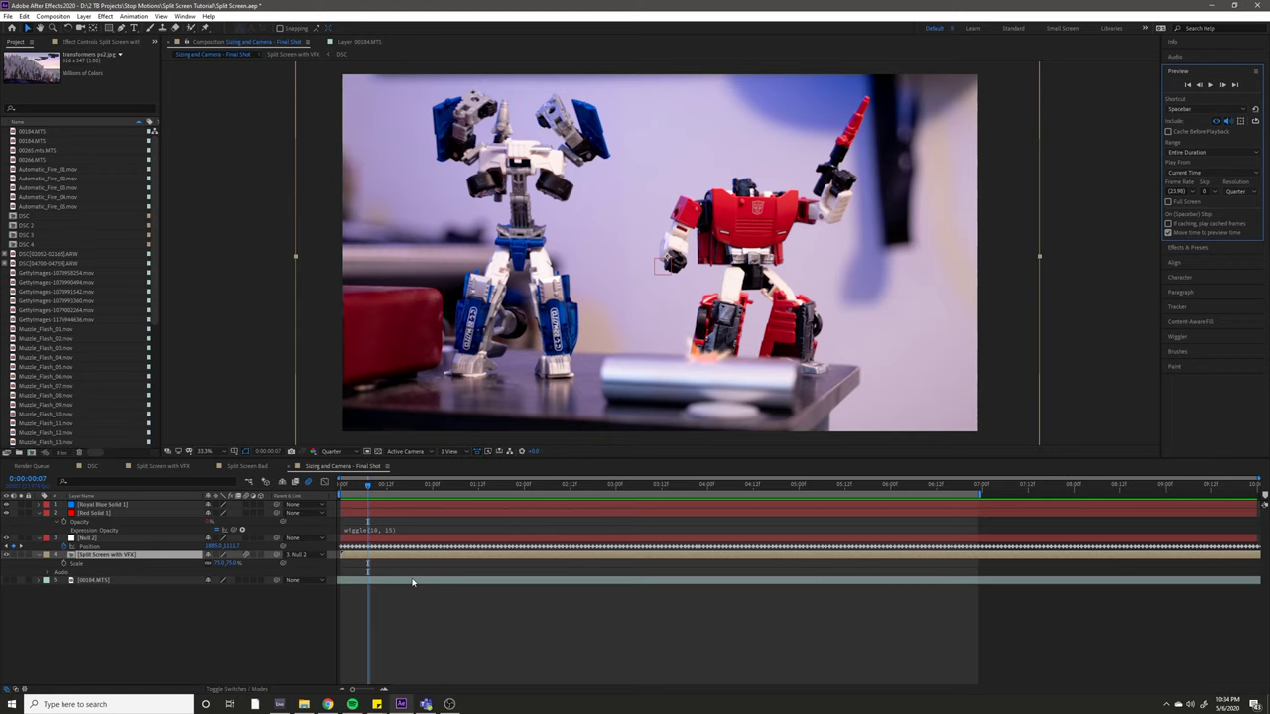
{"action": "left_click", "coordinate": [1222, 86]}
{"action": "left_click", "coordinate": [1223, 86]}
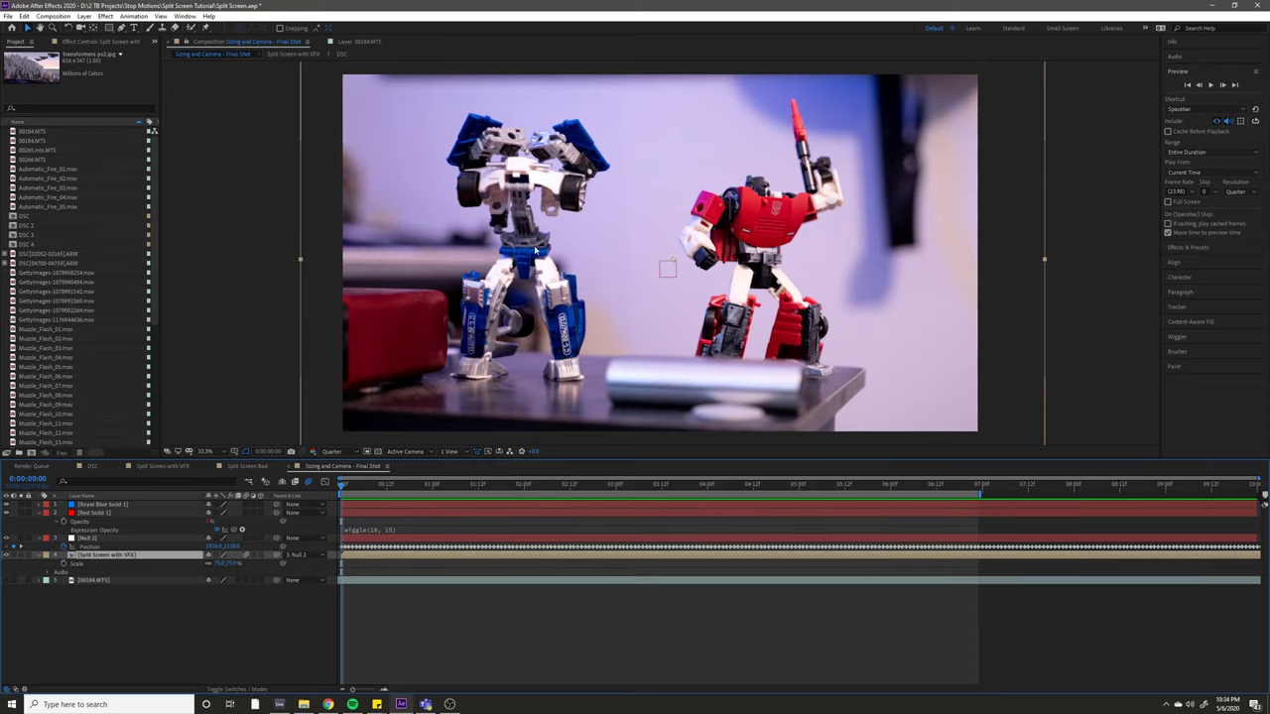
Step: Compare the robots' timing in the DSC composition with the Sizing and Camera - Final Shot composition
{"action": "left_click", "coordinate": [92, 466]}
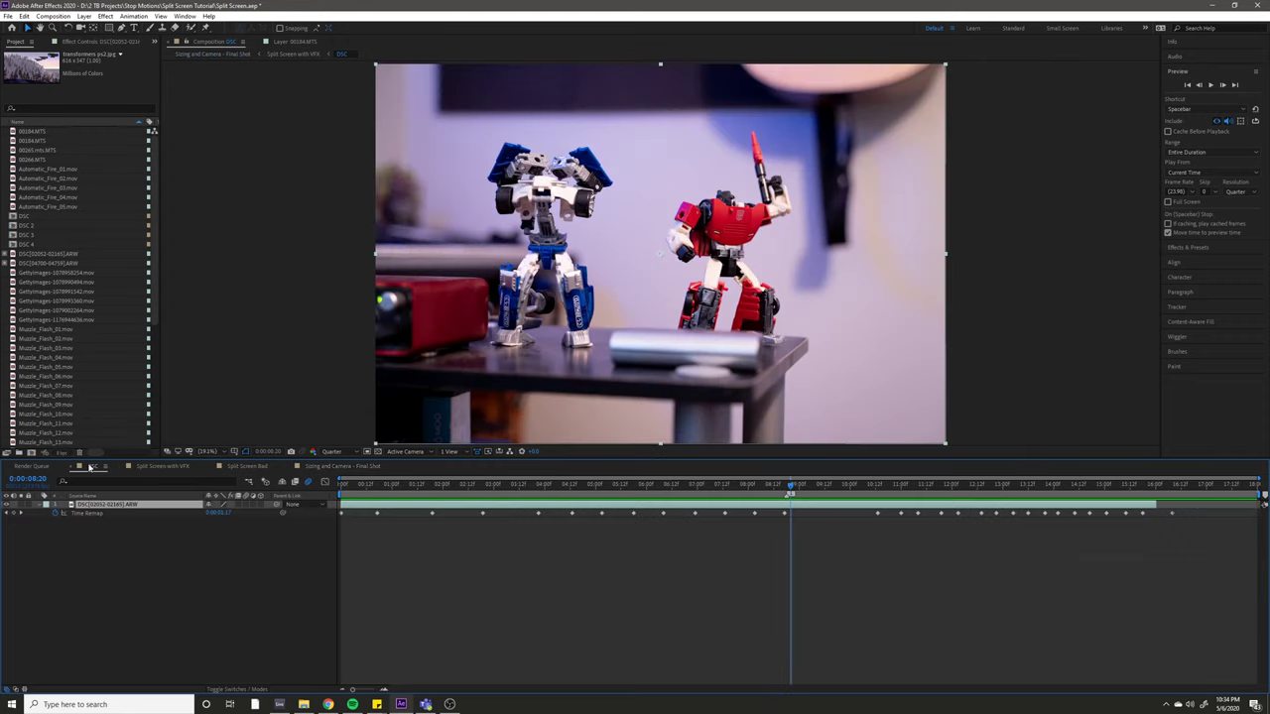
{"action": "left_click_drag", "start_coordinate": [483, 487], "coordinate": [420, 513]}
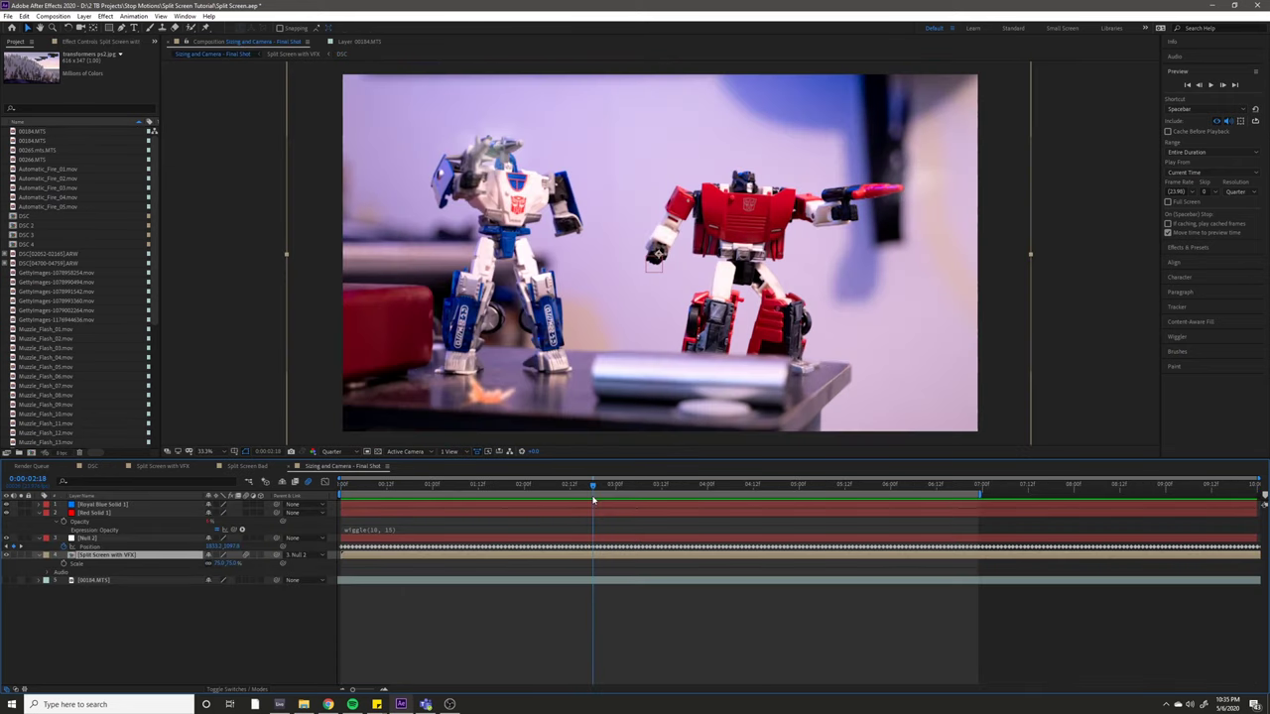
{"action": "left_click_drag", "start_coordinate": [593, 493], "coordinate": [652, 493]}
{"action": "key", "text": "space"}
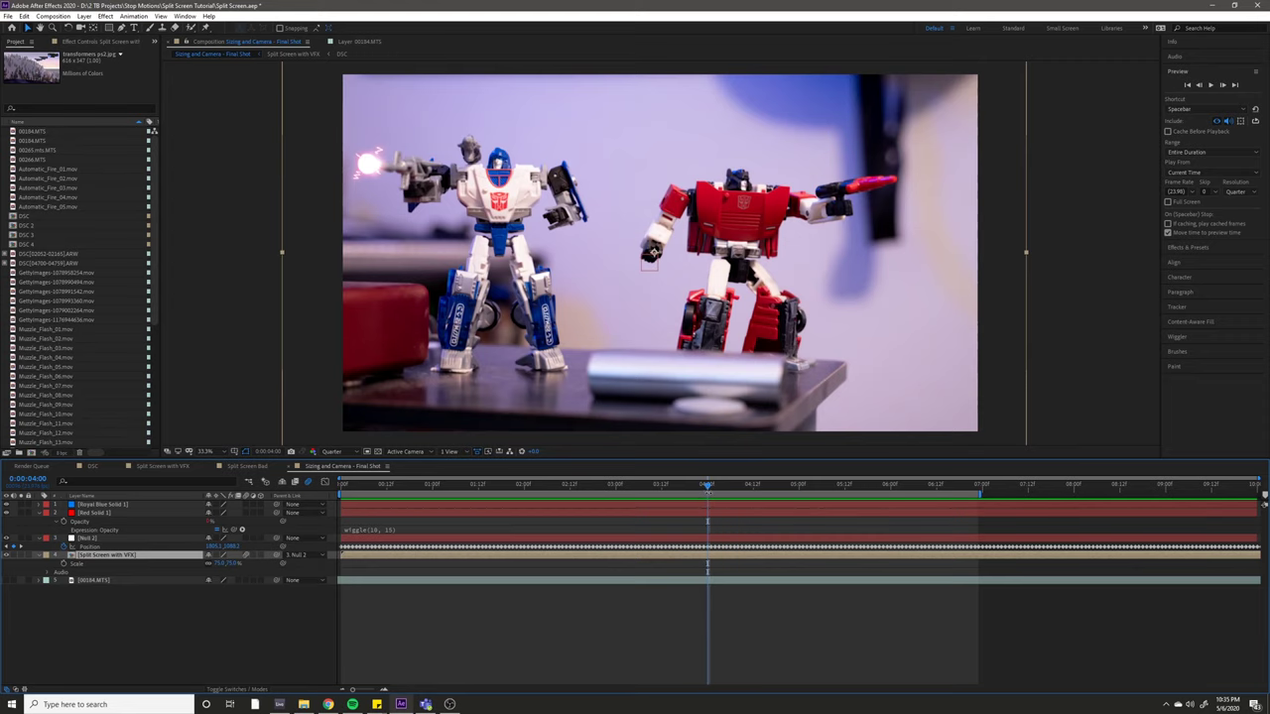
{"action": "left_click_drag", "start_coordinate": [705, 484], "coordinate": [406, 531]}
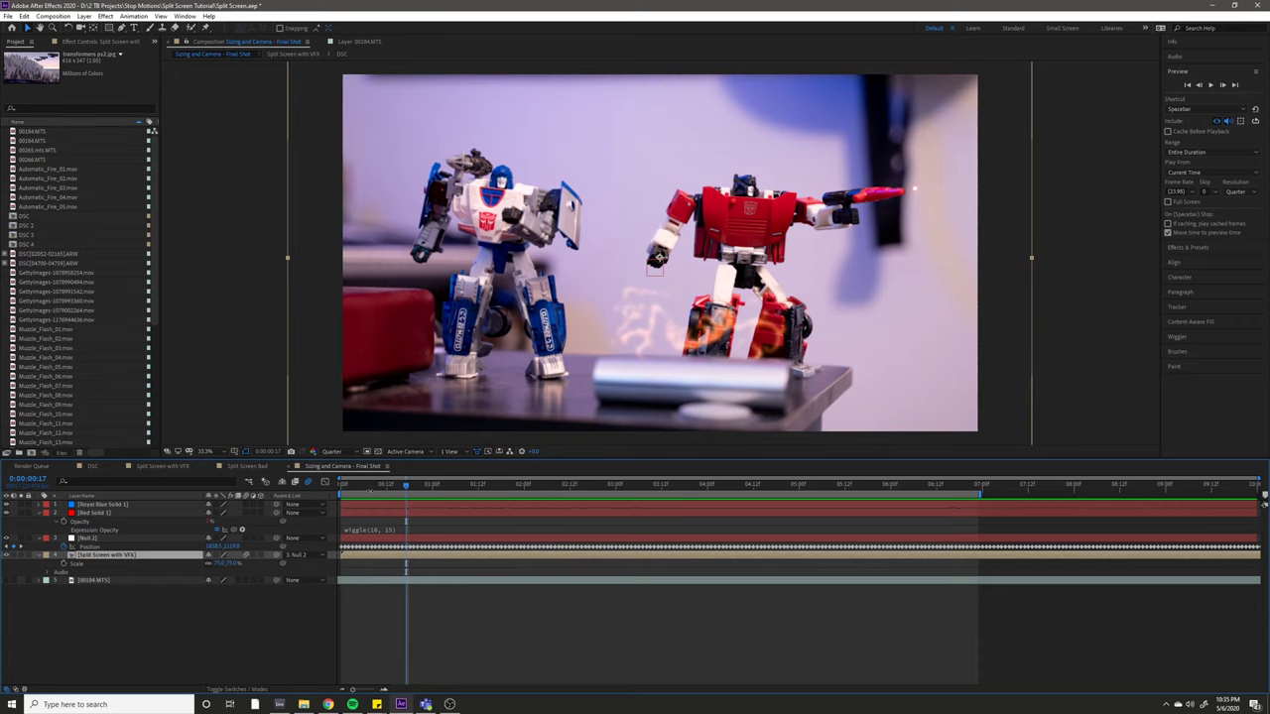
{"action": "left_click", "coordinate": [92, 466]}
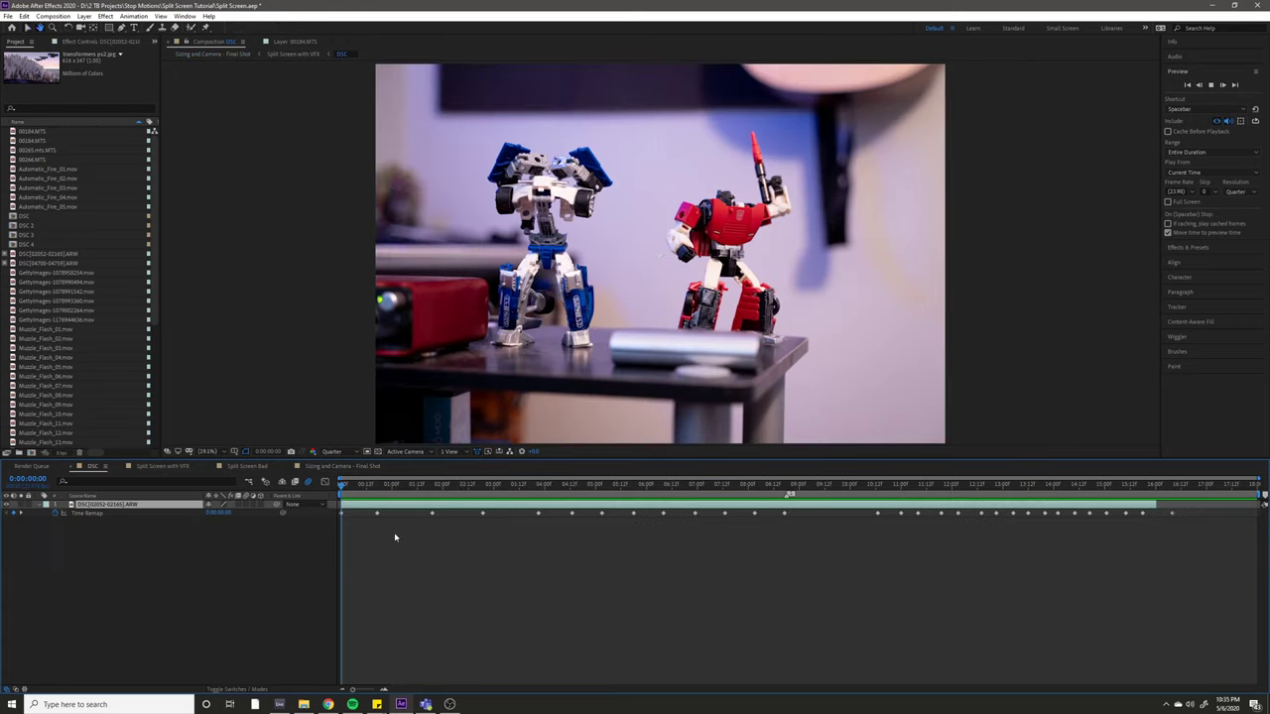
{"action": "key", "text": "space"}
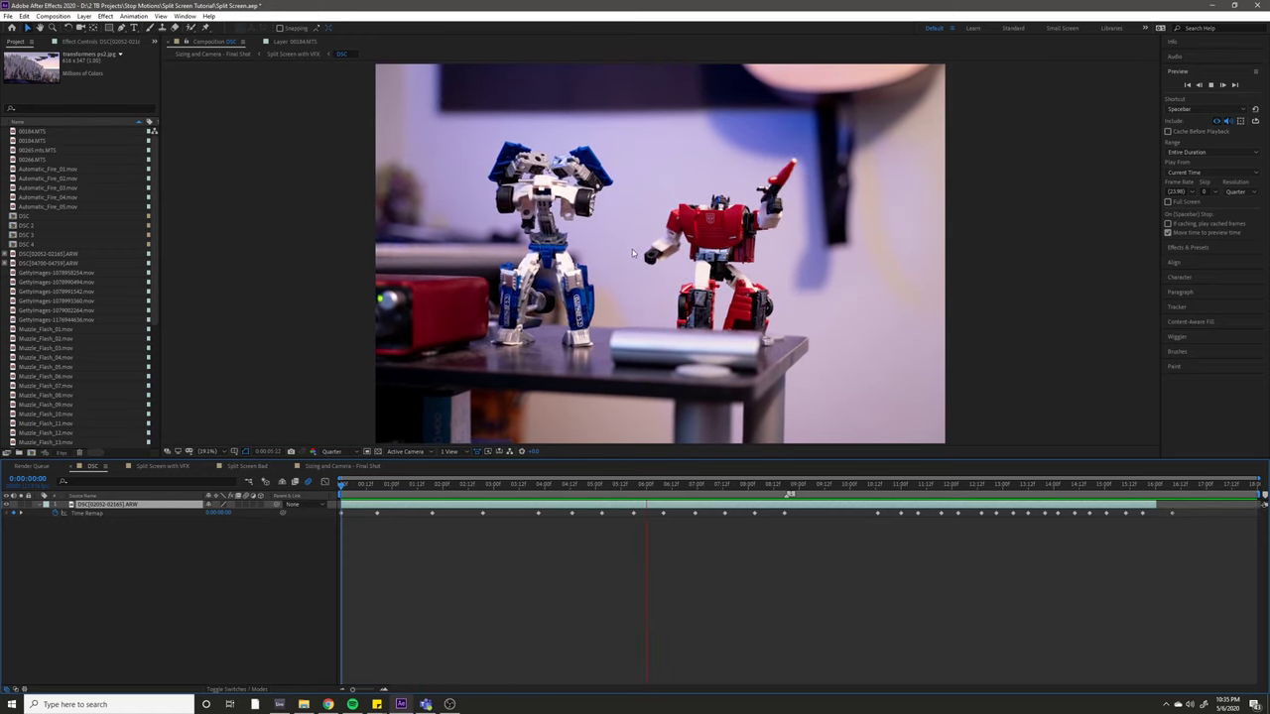
{"action": "left_click_drag", "start_coordinate": [460, 488], "coordinate": [476, 487]}
Step: Create a new composition from the DSC composition in the project
{"action": "left_click", "coordinate": [417, 574]}
{"action": "key", "text": "g"}
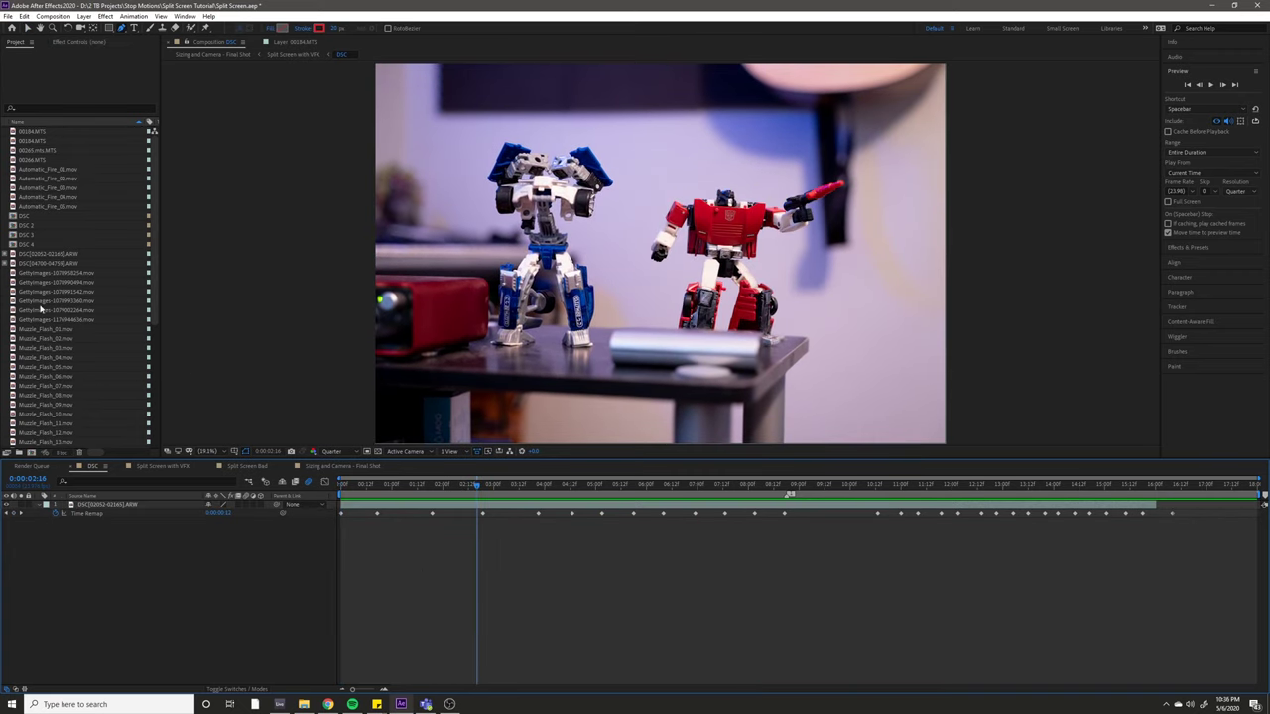
{"action": "key", "text": "v"}
{"action": "left_click", "coordinate": [39, 226]}
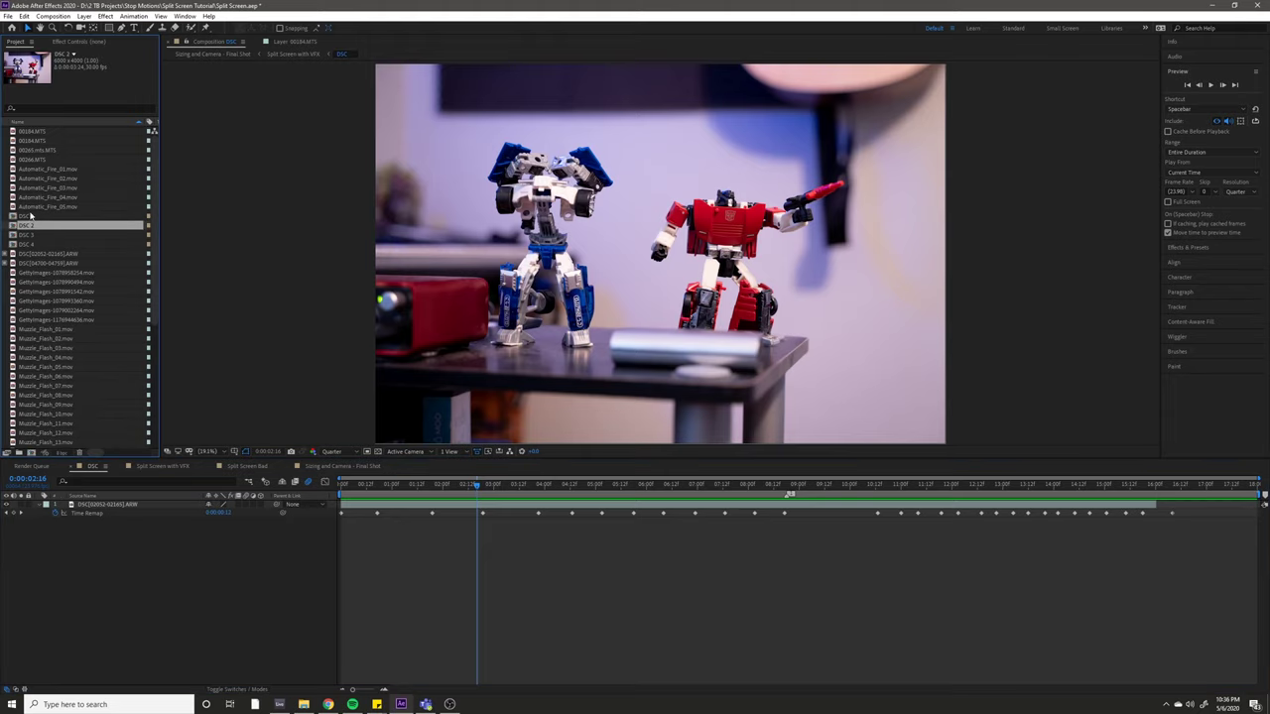
{"action": "left_click", "coordinate": [30, 209]}
{"action": "left_click", "coordinate": [26, 216]}
{"action": "left_click_drag", "start_coordinate": [30, 221], "coordinate": [32, 452]}
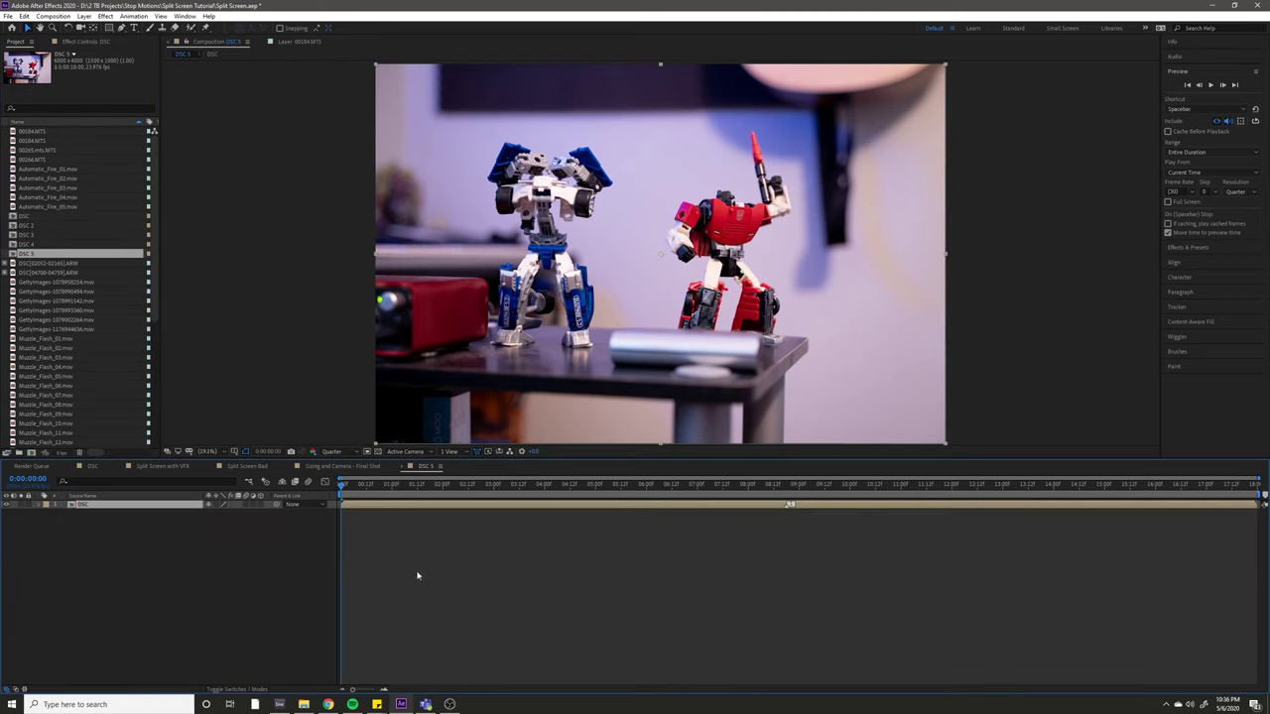
Step: Duplicate the DSC layer in the new composition and hide the lower copy
{"action": "left_click", "coordinate": [489, 538]}
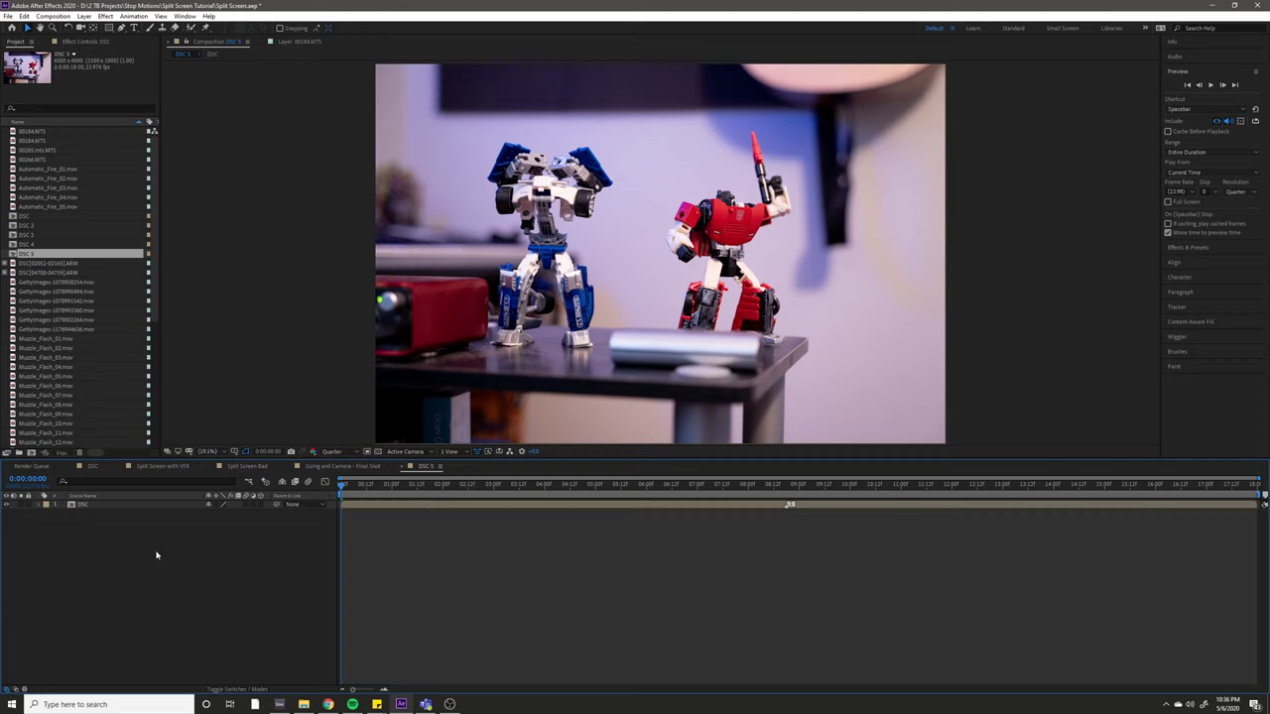
{"action": "left_click", "coordinate": [87, 507]}
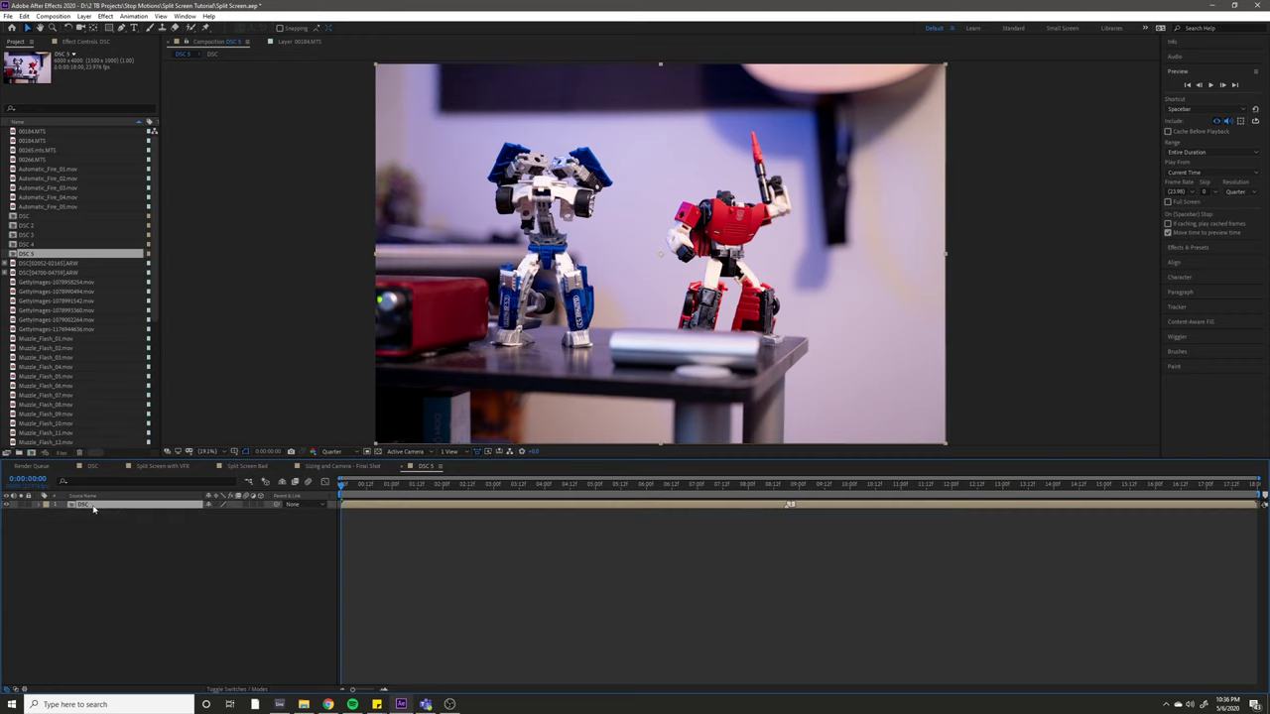
{"action": "key", "text": "ctrl+d"}
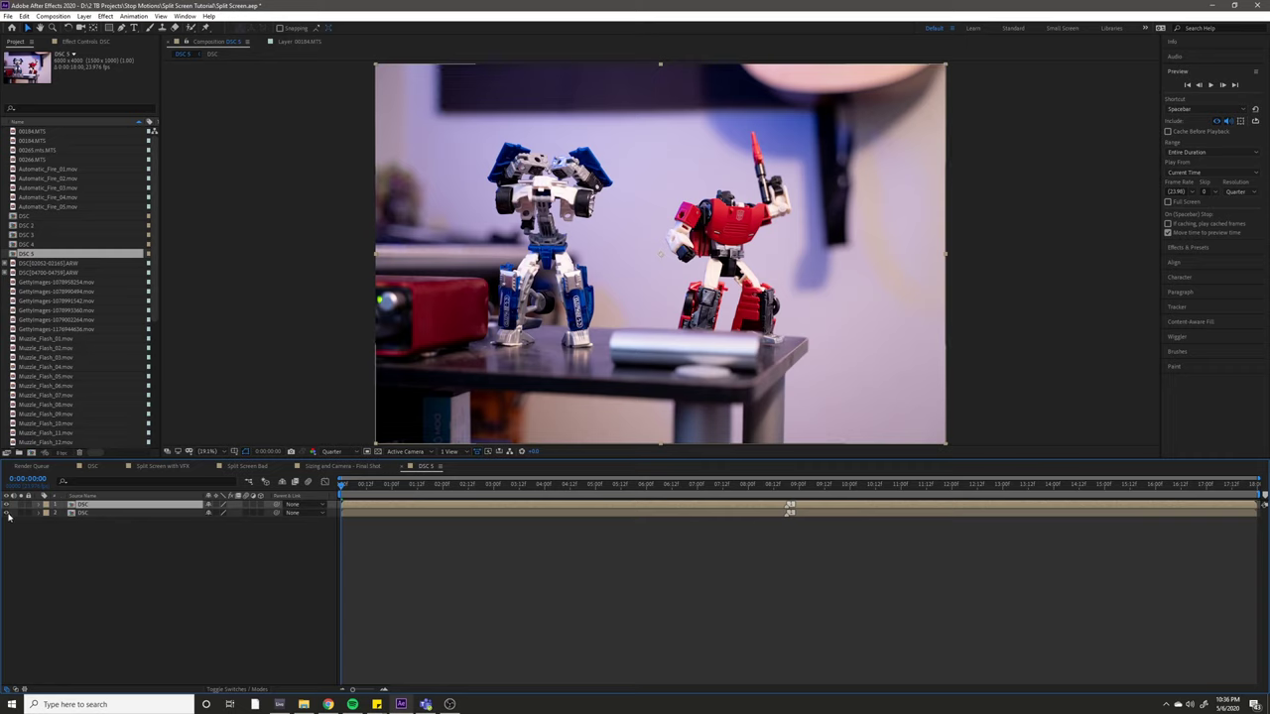
Step: Draw a closed four-corner Pen mask around the red robot on the upper DSC layer, with its inner edge running between the robots
{"action": "scroll", "coordinate": [767, 220], "scroll_direction": "down", "scroll_amount": 2}
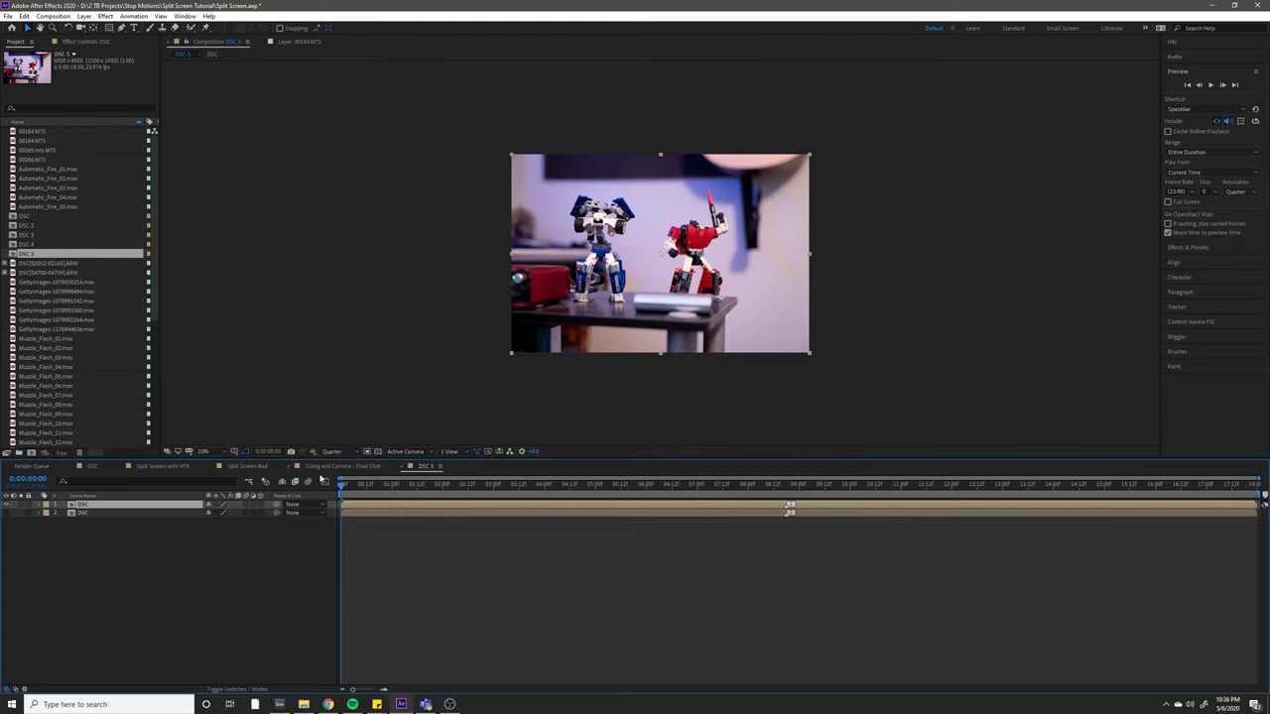
{"action": "key", "text": "g"}
{"action": "left_click", "coordinate": [675, 136]}
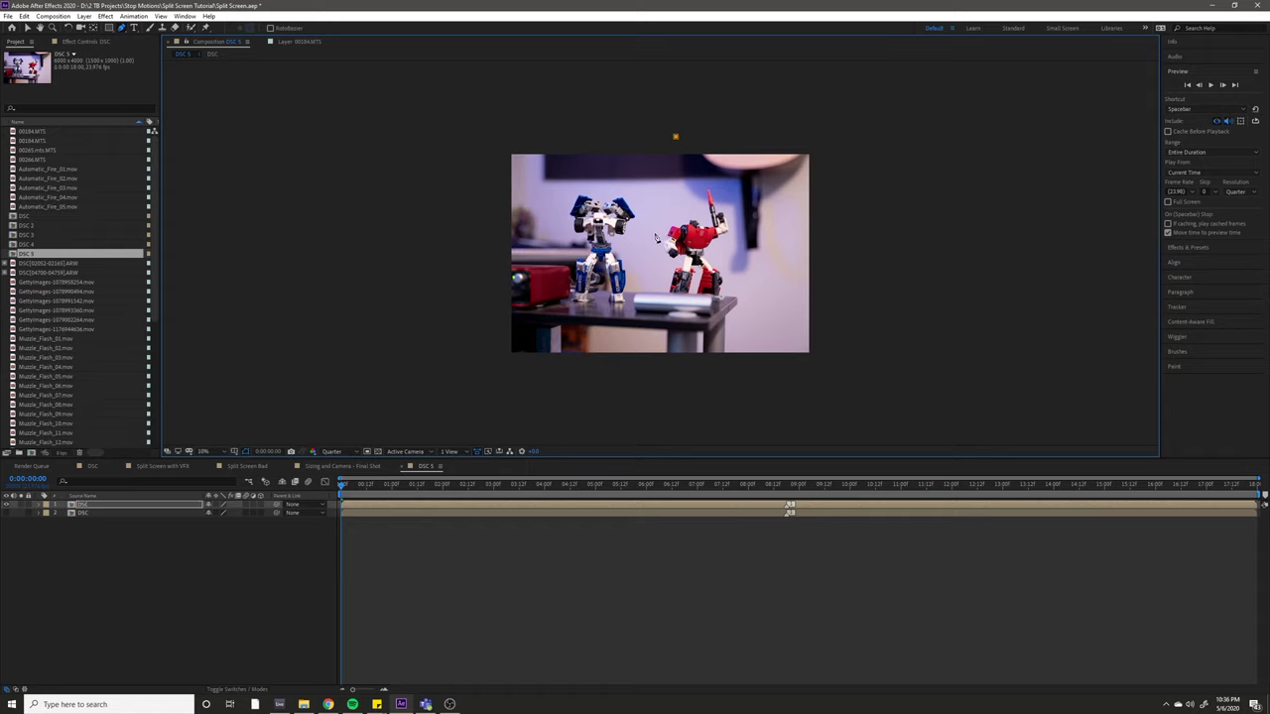
{"action": "left_click", "coordinate": [635, 359]}
{"action": "left_click", "coordinate": [862, 373]}
{"action": "left_click", "coordinate": [846, 125]}
{"action": "left_click", "coordinate": [674, 136]}
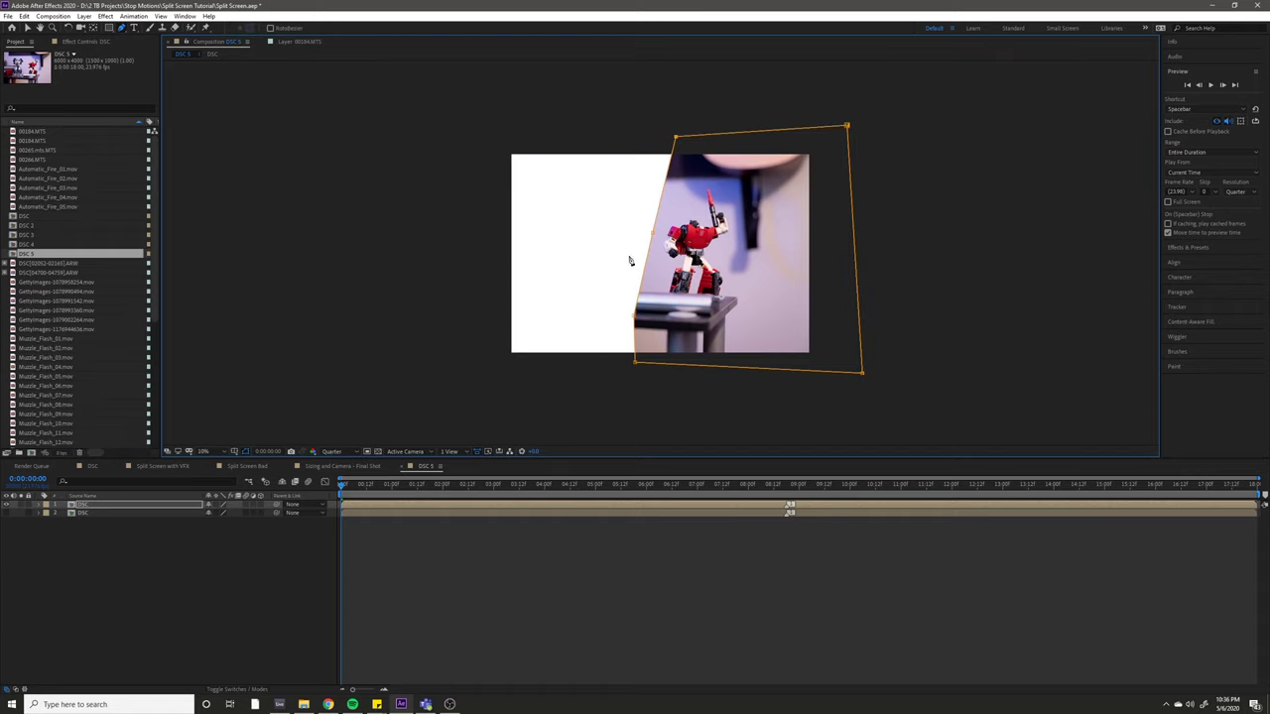
Step: Scrub through the new composition to check the red robot's movement inside the mask
{"action": "left_click", "coordinate": [431, 496]}
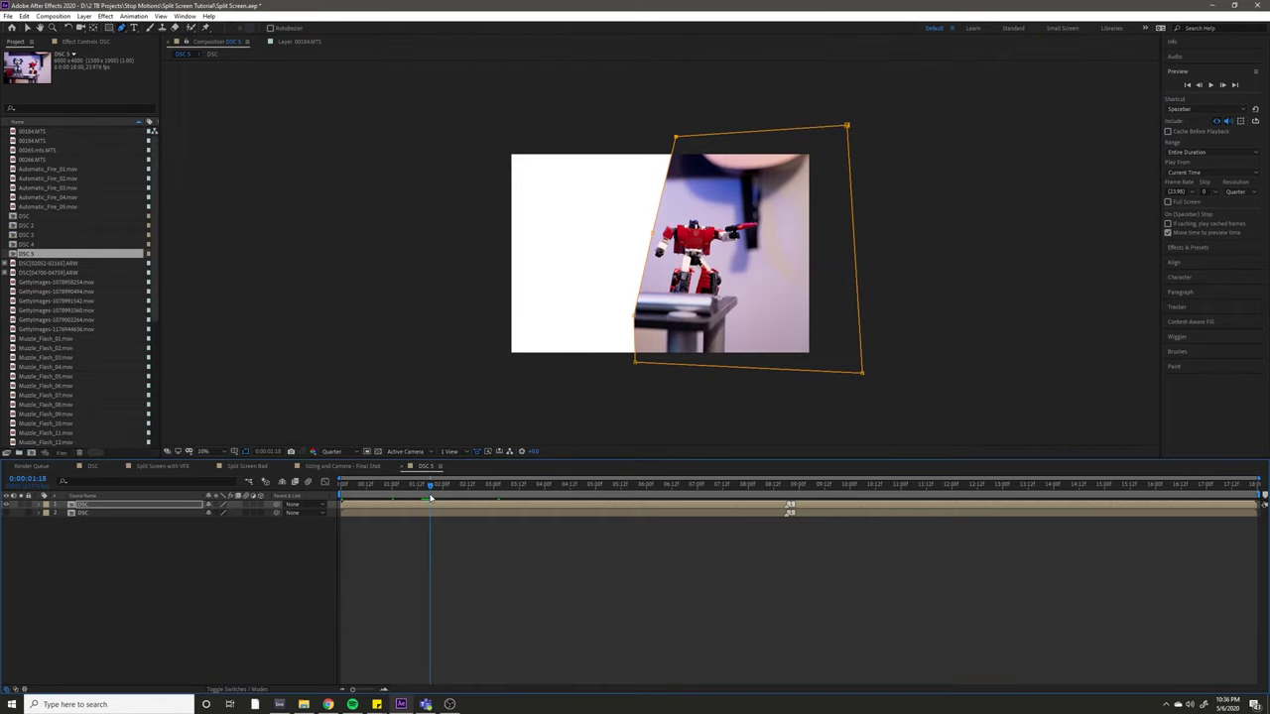
{"action": "left_click_drag", "start_coordinate": [430, 496], "coordinate": [635, 471]}
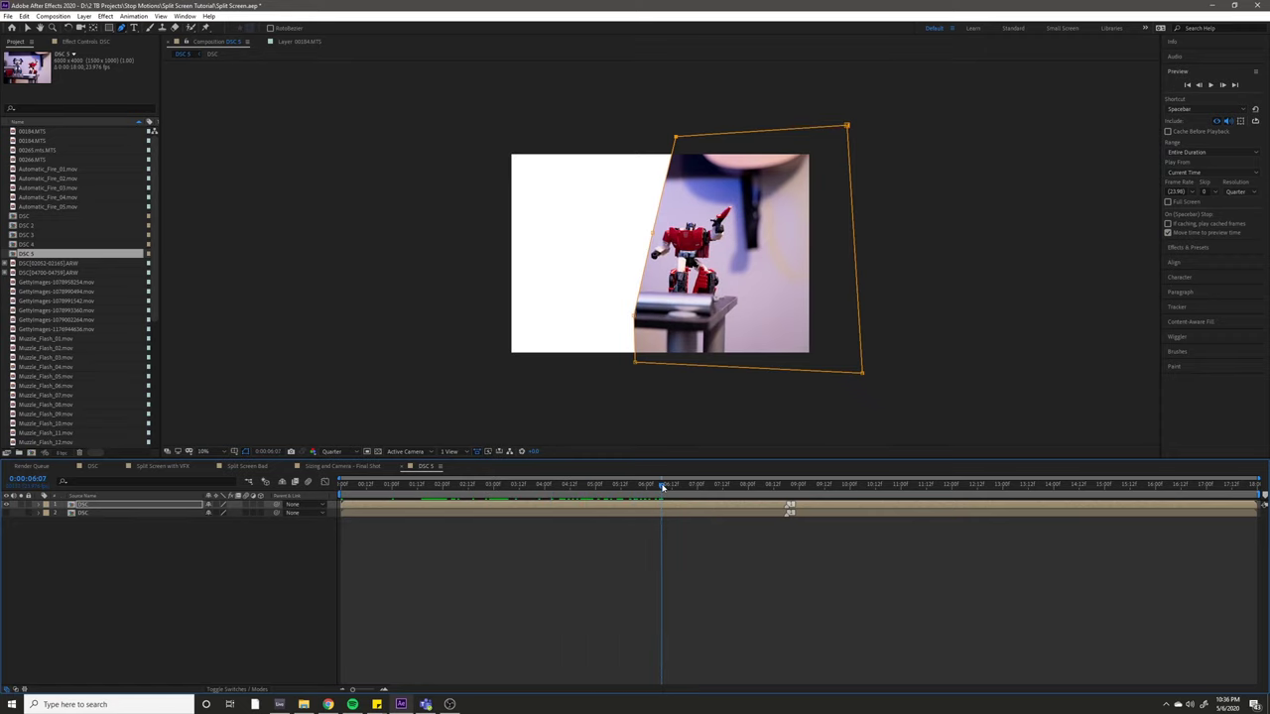
{"action": "left_click_drag", "start_coordinate": [663, 487], "coordinate": [692, 507]}
Step: Place transformers ps2.jpg between the two DSC layers and enlarge it to fill the empty area beside the red robot
{"action": "left_click", "coordinate": [28, 29]}
{"action": "scroll", "coordinate": [150, 383], "scroll_direction": "down", "scroll_amount": 5}
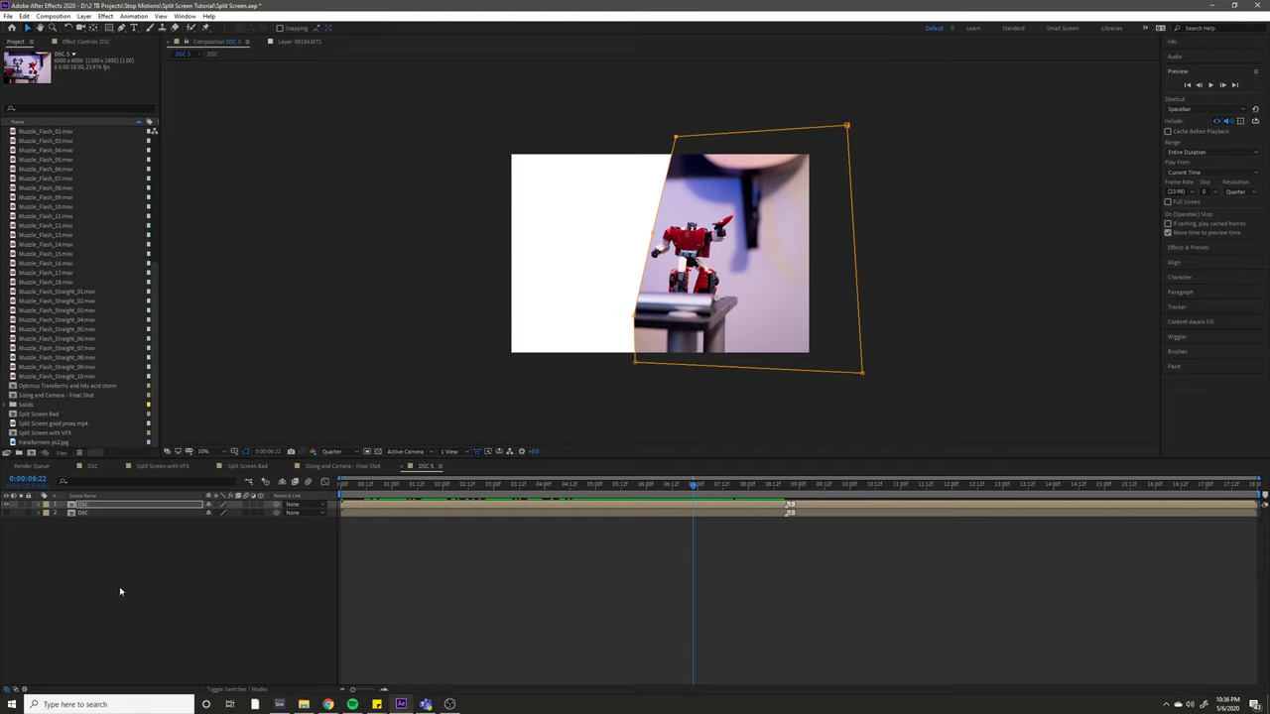
{"action": "left_click_drag", "start_coordinate": [67, 445], "coordinate": [188, 519]}
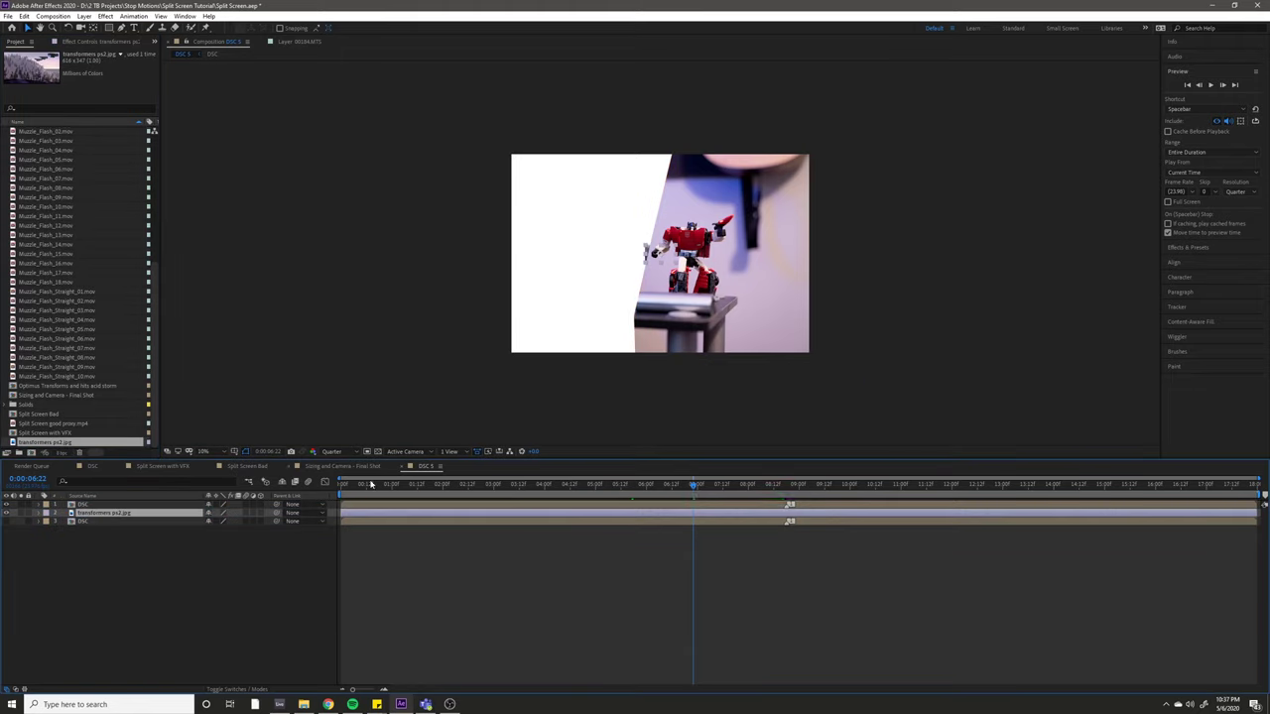
{"action": "key", "text": "s"}
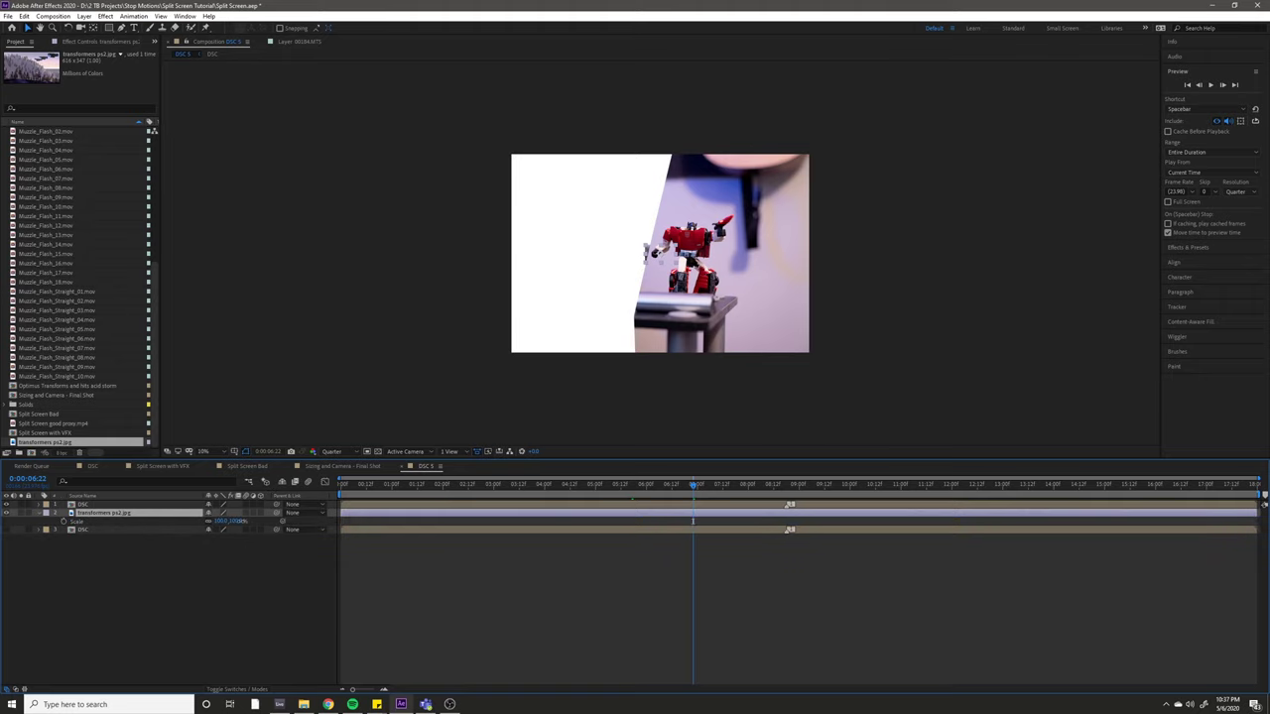
{"action": "left_click_drag", "start_coordinate": [515, 524], "coordinate": [1241, 524]}
{"action": "mouse_move", "coordinate": [505, 240]}
{"action": "left_mouse_down"}
{"action": "mouse_move", "coordinate": [527, 251]}
{"action": "mouse_move", "coordinate": [509, 244]}
{"action": "left_mouse_up"}
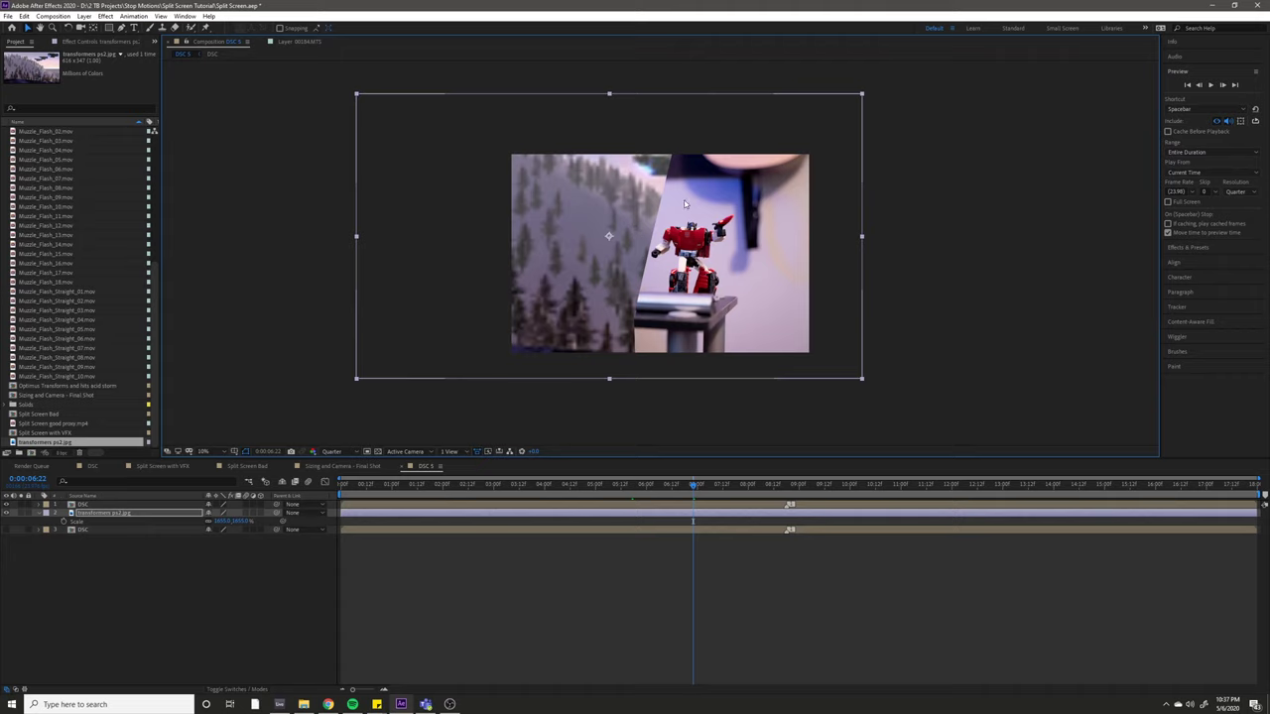
Step: Scrub the timeline to check the masked red robot against the forest image behind it
{"action": "left_click", "coordinate": [135, 506]}
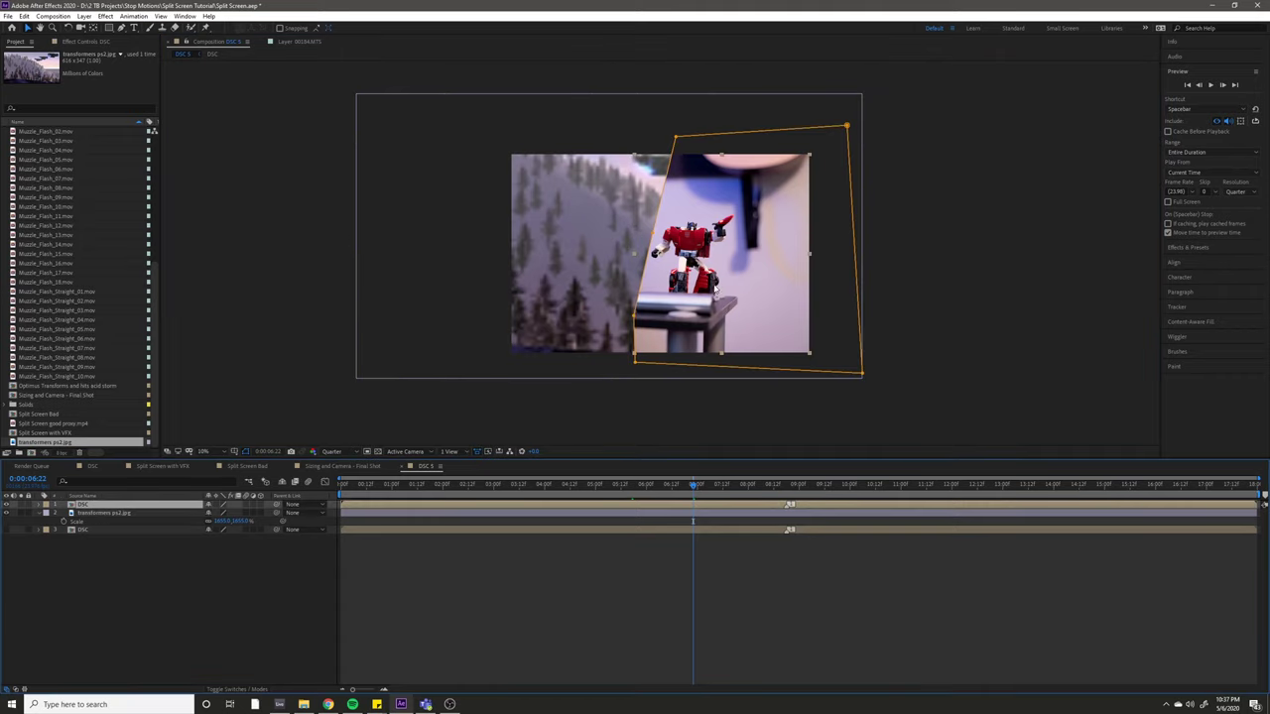
{"action": "left_click_drag", "start_coordinate": [572, 492], "coordinate": [534, 491]}
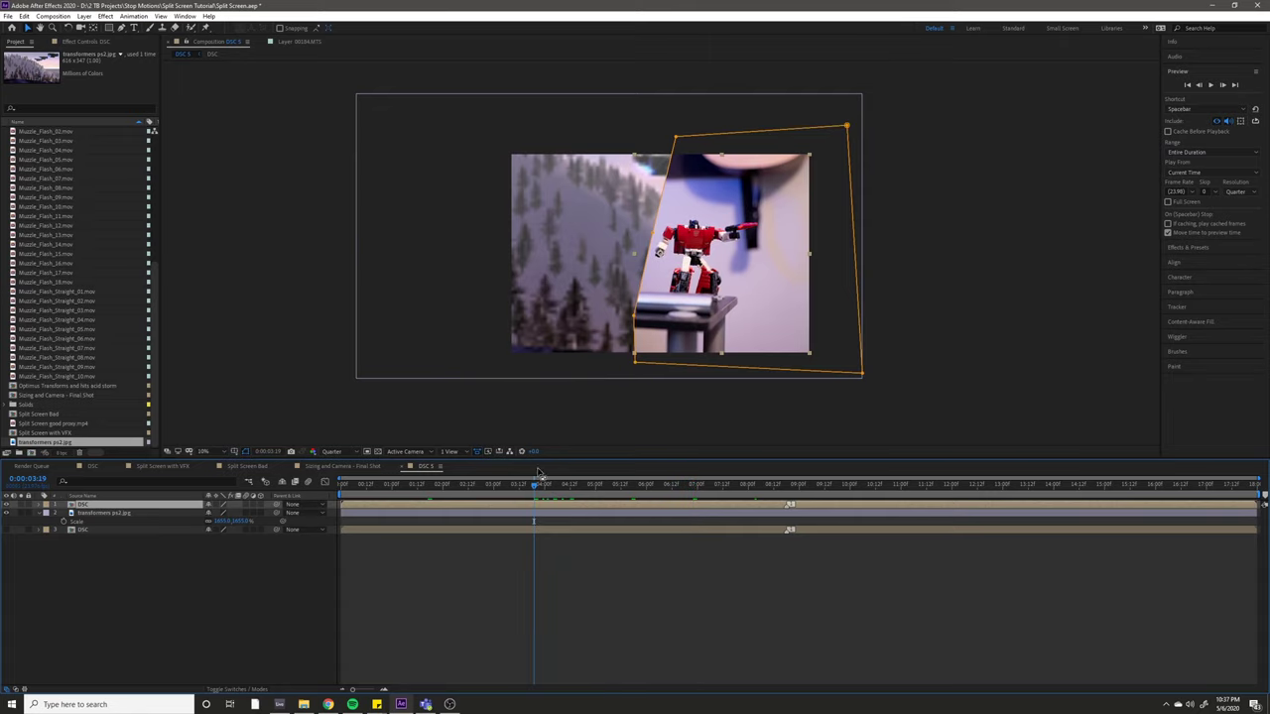
{"action": "left_click_drag", "start_coordinate": [629, 490], "coordinate": [650, 491]}
{"action": "left_click", "coordinate": [737, 487]}
Step: Delete the transformers ps2.jpg layer and make the lower DSC layer visible
{"action": "left_click", "coordinate": [109, 514]}
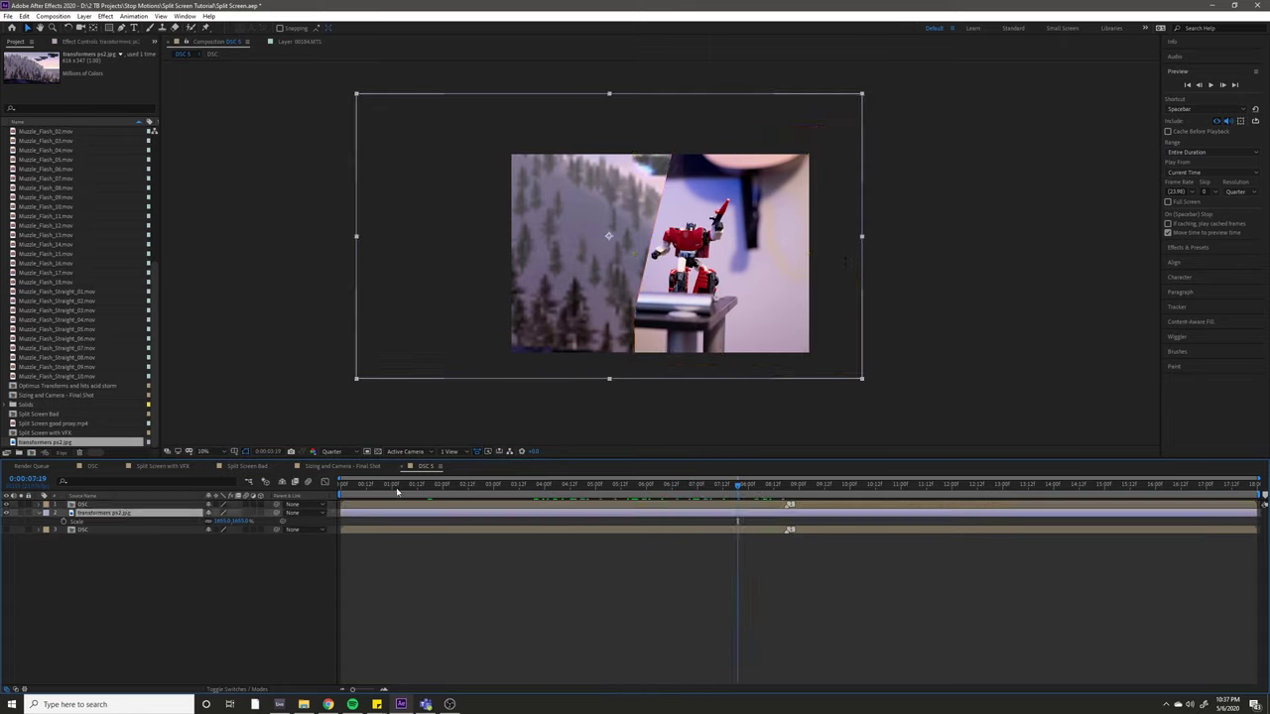
{"action": "key", "text": "Delete"}
{"action": "left_click", "coordinate": [6, 513]}
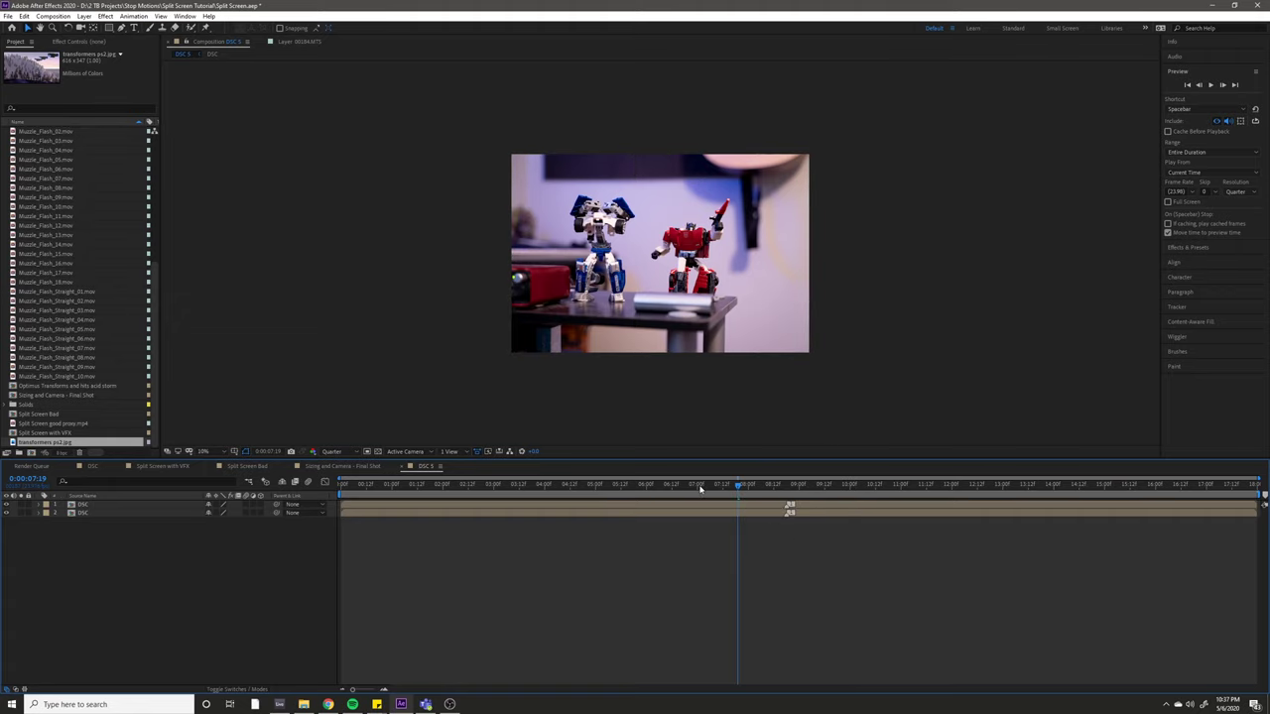
Step: Slide the lower DSC layer earlier until it ends at about 9 seconds and preview both robots moving together
{"action": "key", "text": "space"}
{"action": "left_click", "coordinate": [638, 514]}
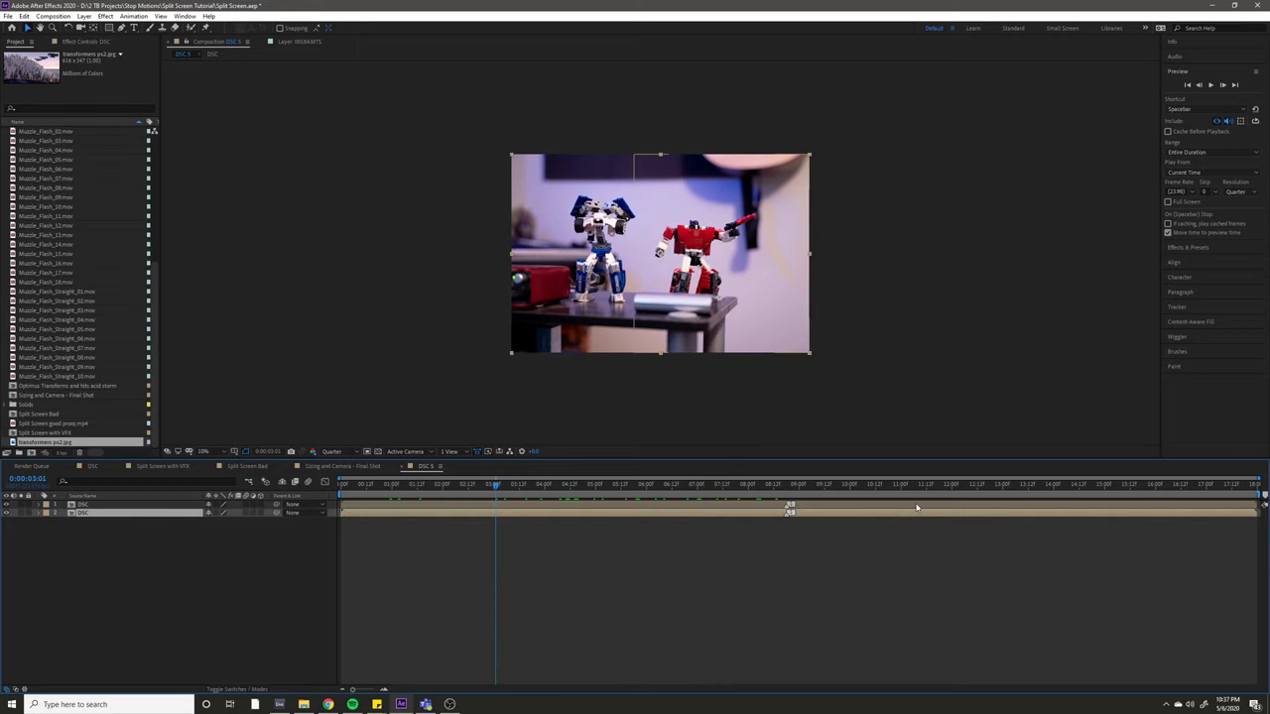
{"action": "left_click_drag", "start_coordinate": [913, 517], "coordinate": [463, 596]}
{"action": "key", "text": "Home"}
{"action": "key", "text": "space"}
{"action": "scroll", "coordinate": [587, 377], "scroll_direction": "up", "scroll_amount": 2}
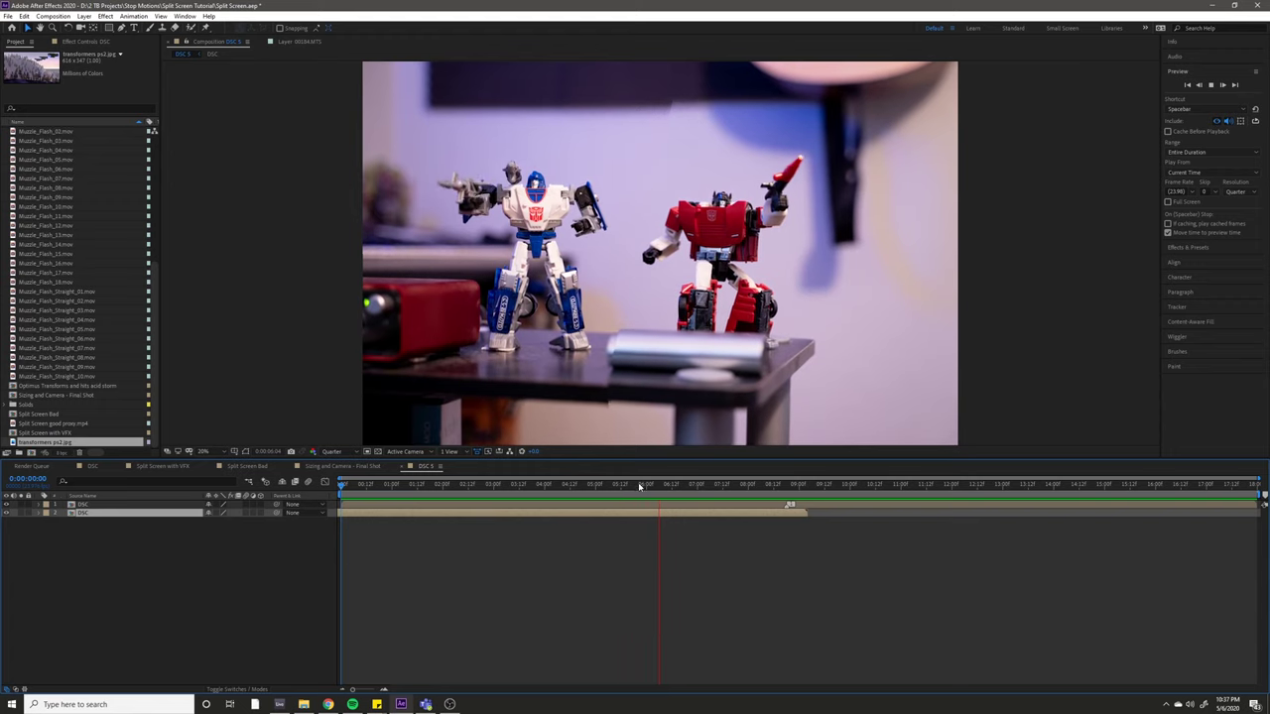
Step: Examine the frames around the marker in the DSC composition where the blue robot's movement begins
{"action": "left_click", "coordinate": [92, 466]}
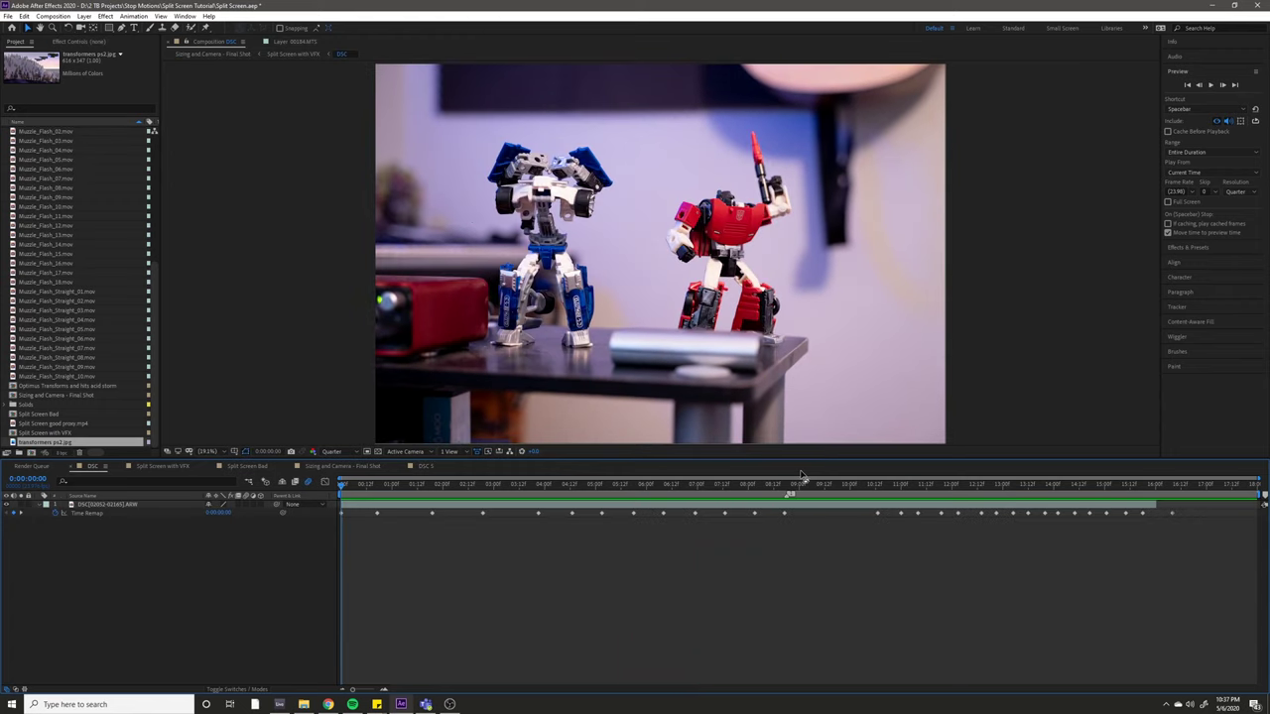
{"action": "mouse_move", "coordinate": [777, 486]}
{"action": "left_mouse_down"}
{"action": "mouse_move", "coordinate": [764, 486]}
{"action": "mouse_move", "coordinate": [785, 490]}
{"action": "left_mouse_up"}
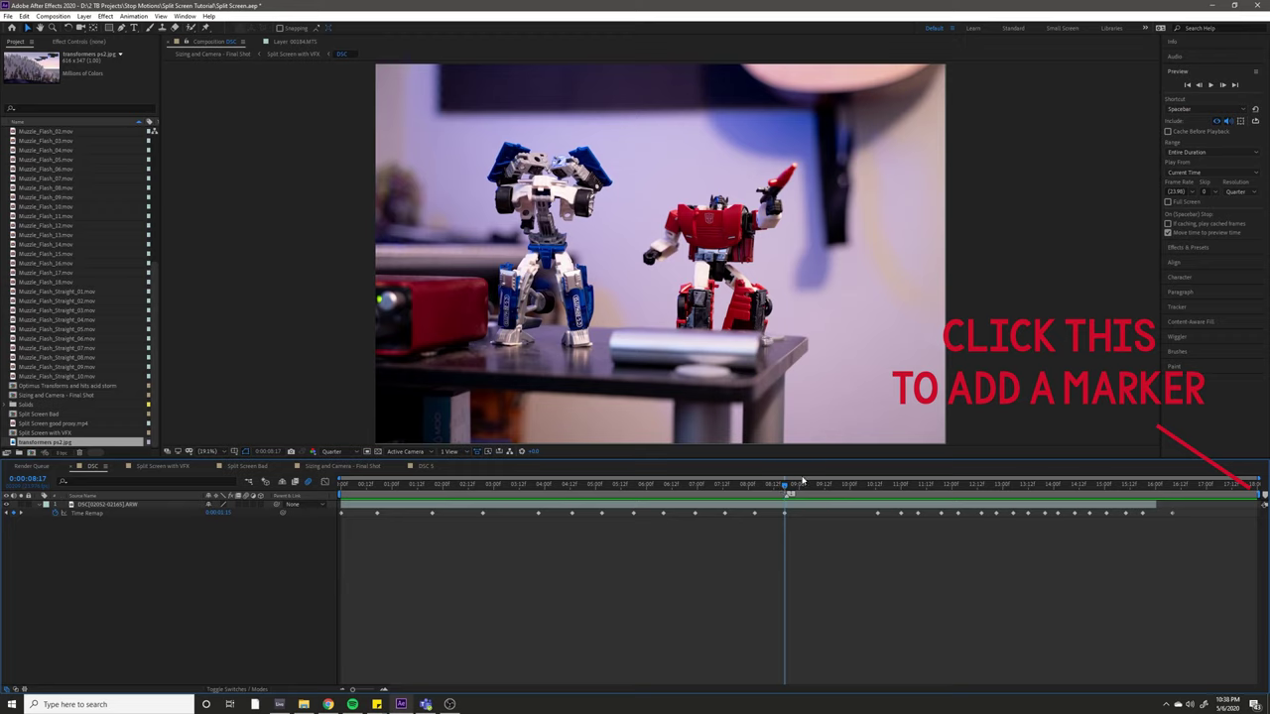
{"action": "key", "text": "space"}
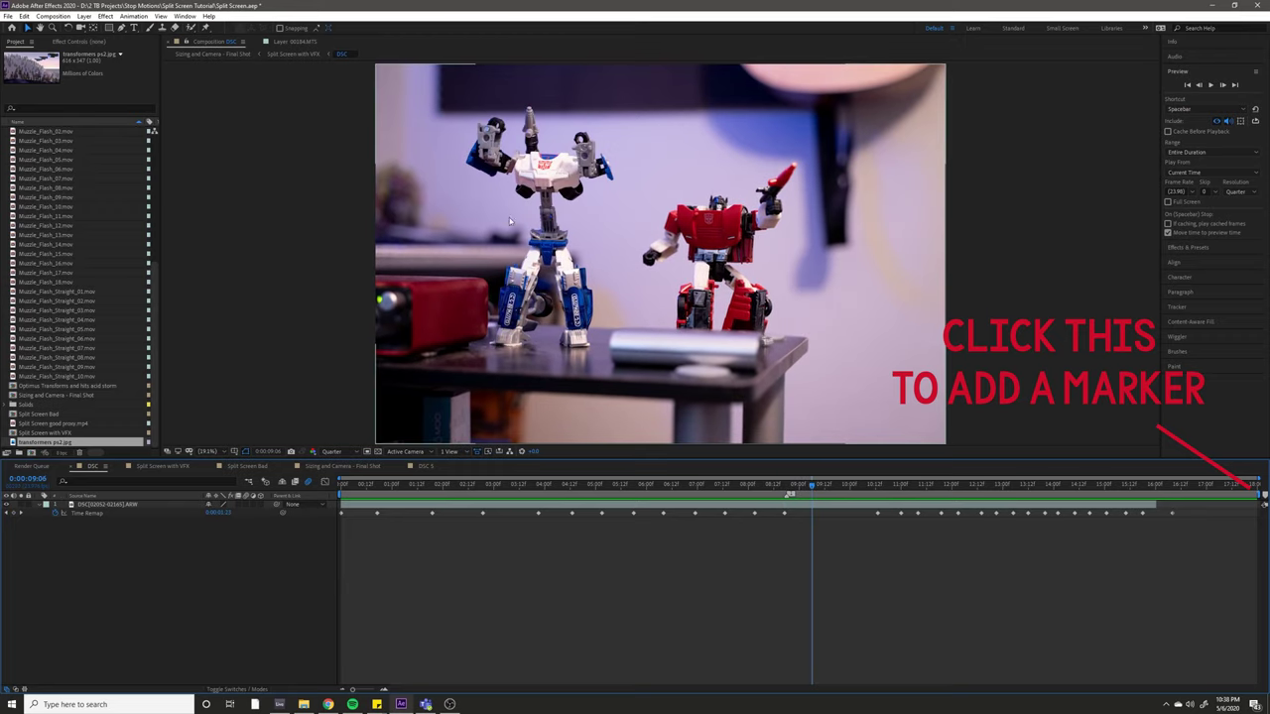
{"action": "left_click_drag", "start_coordinate": [840, 488], "coordinate": [788, 490]}
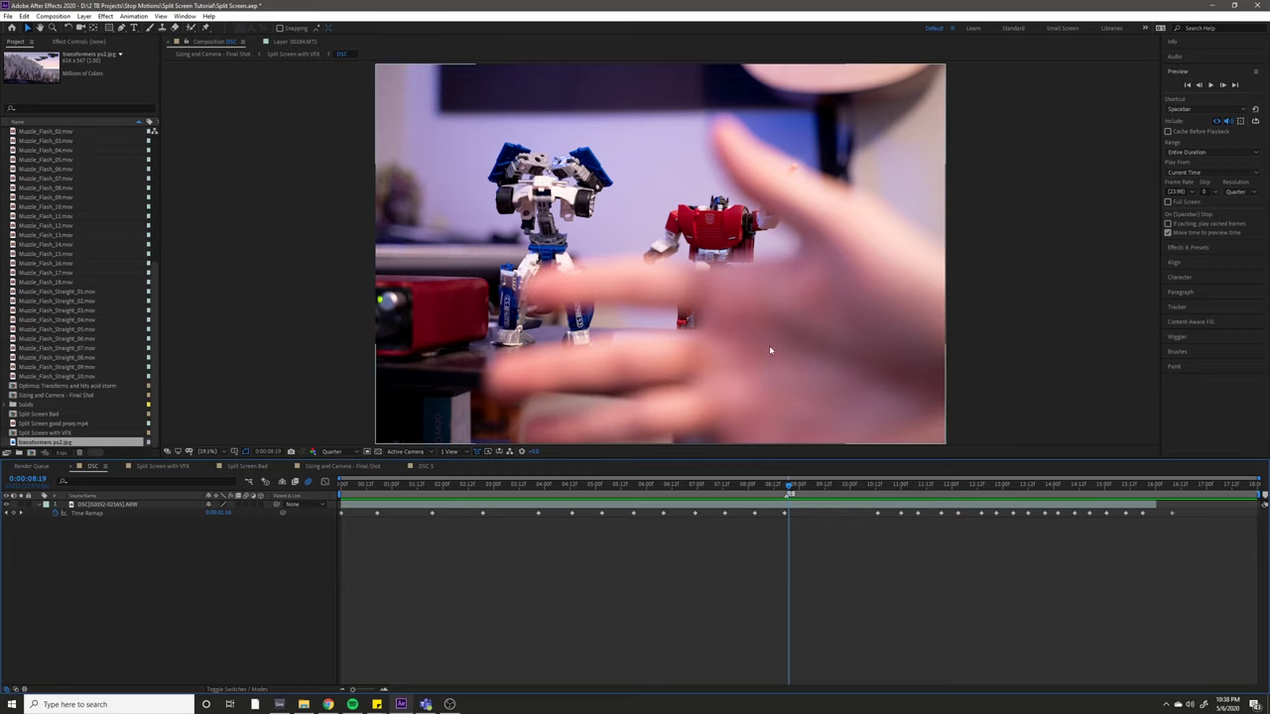
{"action": "left_click_drag", "start_coordinate": [791, 488], "coordinate": [787, 490]}
Step: Return to the DSC 5 composition and play it from the start to inspect the split between the robots
{"action": "left_click", "coordinate": [422, 465]}
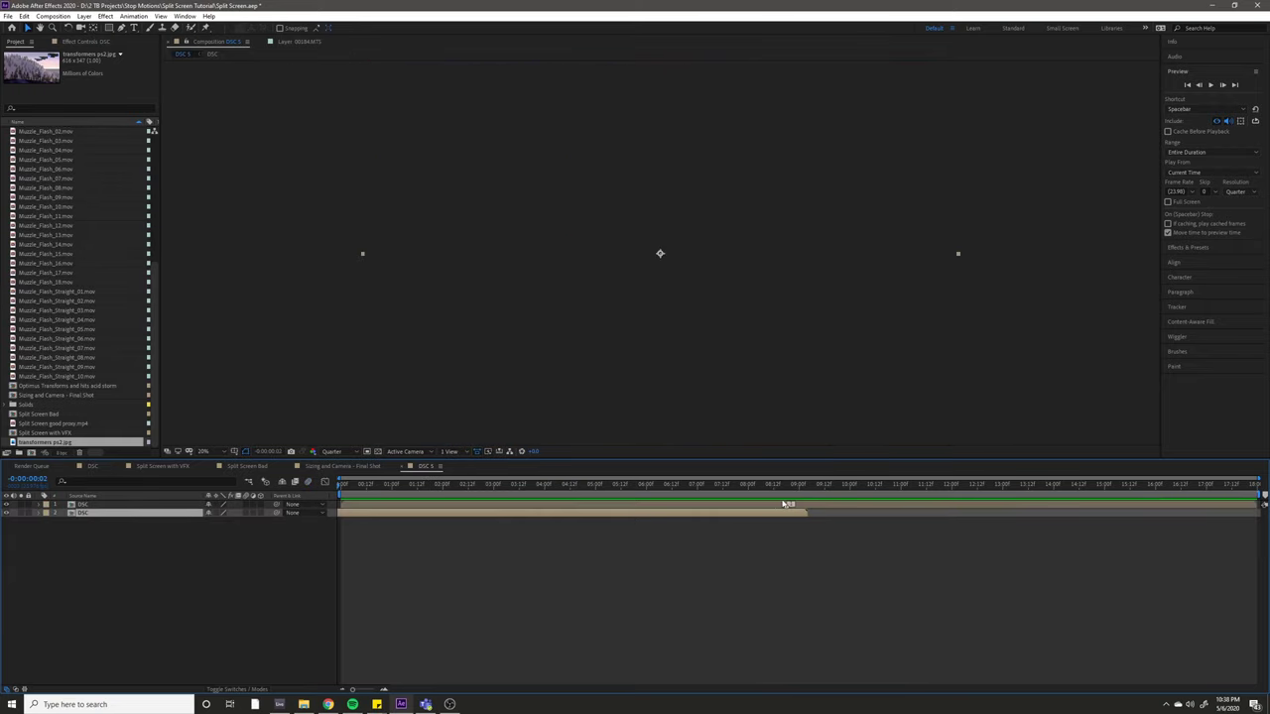
{"action": "left_click", "coordinate": [772, 504]}
{"action": "mouse_move", "coordinate": [454, 520]}
{"action": "left_mouse_down"}
{"action": "mouse_move", "coordinate": [519, 527]}
{"action": "mouse_move", "coordinate": [465, 525]}
{"action": "mouse_move", "coordinate": [440, 485]}
{"action": "mouse_move", "coordinate": [349, 520]}
{"action": "left_mouse_up"}
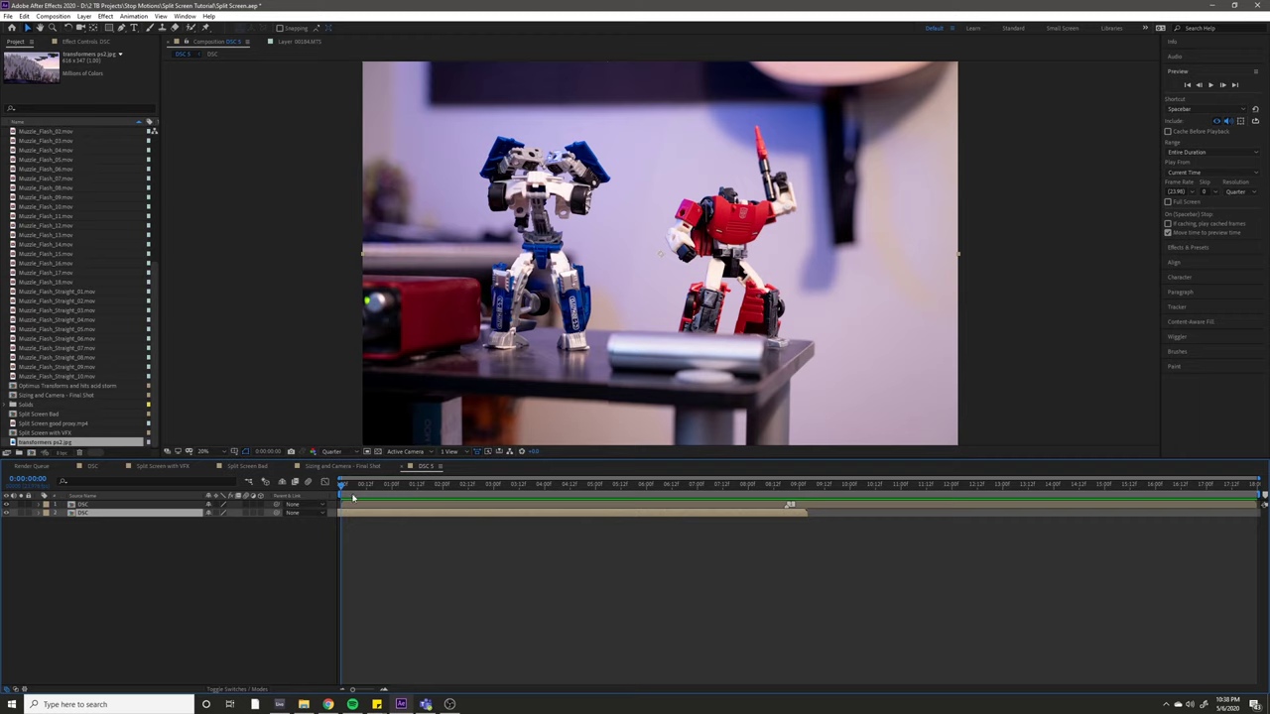
{"action": "key", "text": "space"}
{"action": "key", "text": "space"}
{"action": "key", "text": "space"}
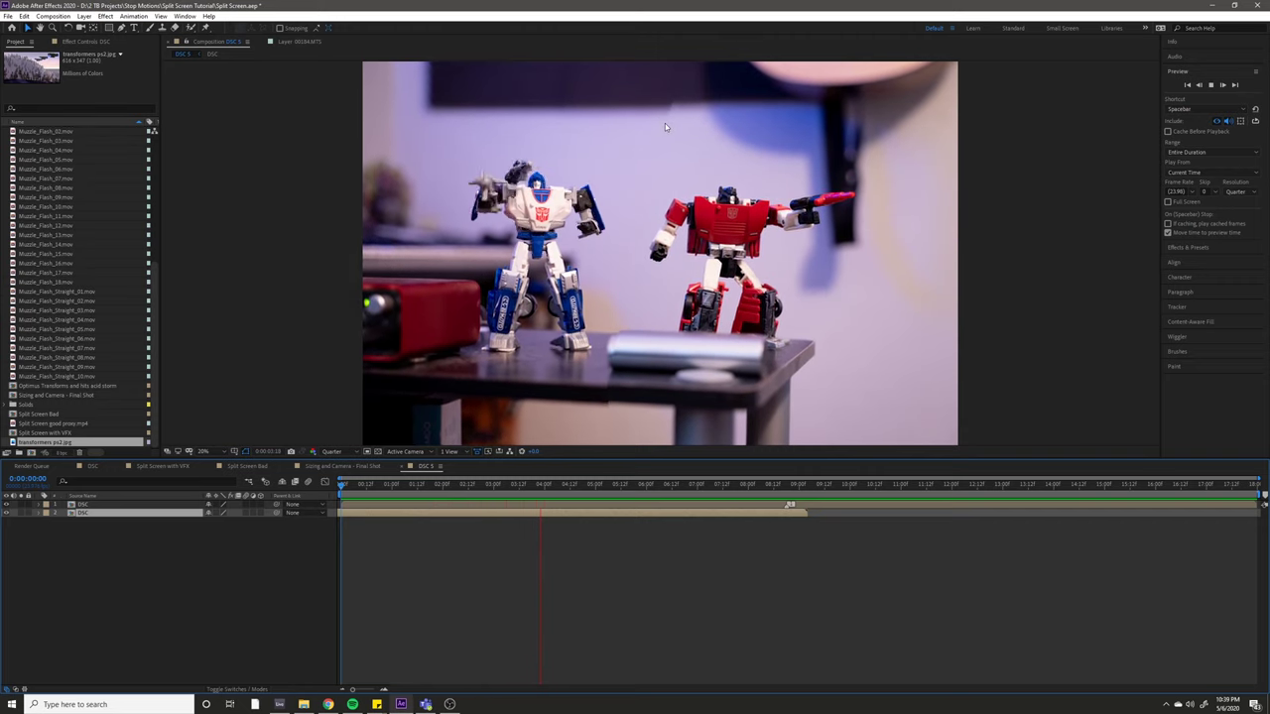
{"action": "scroll", "coordinate": [665, 123], "scroll_direction": "up", "scroll_amount": 1}
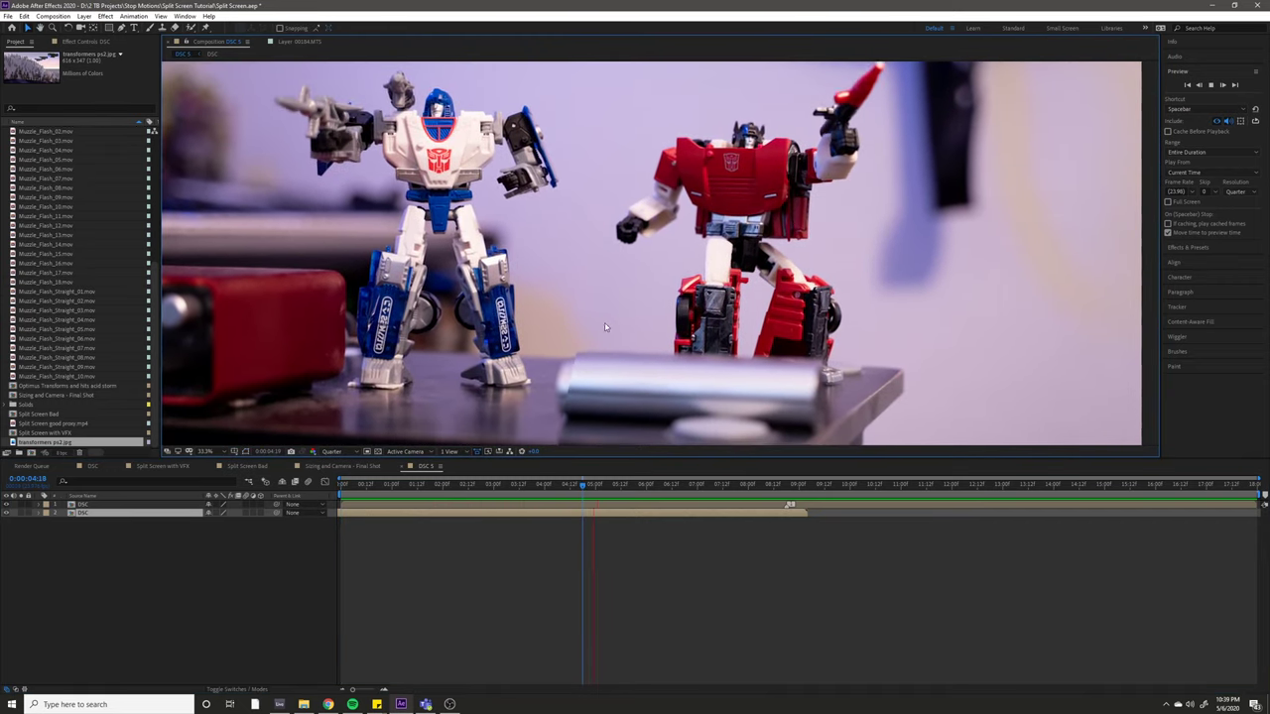
{"action": "key", "text": "space"}
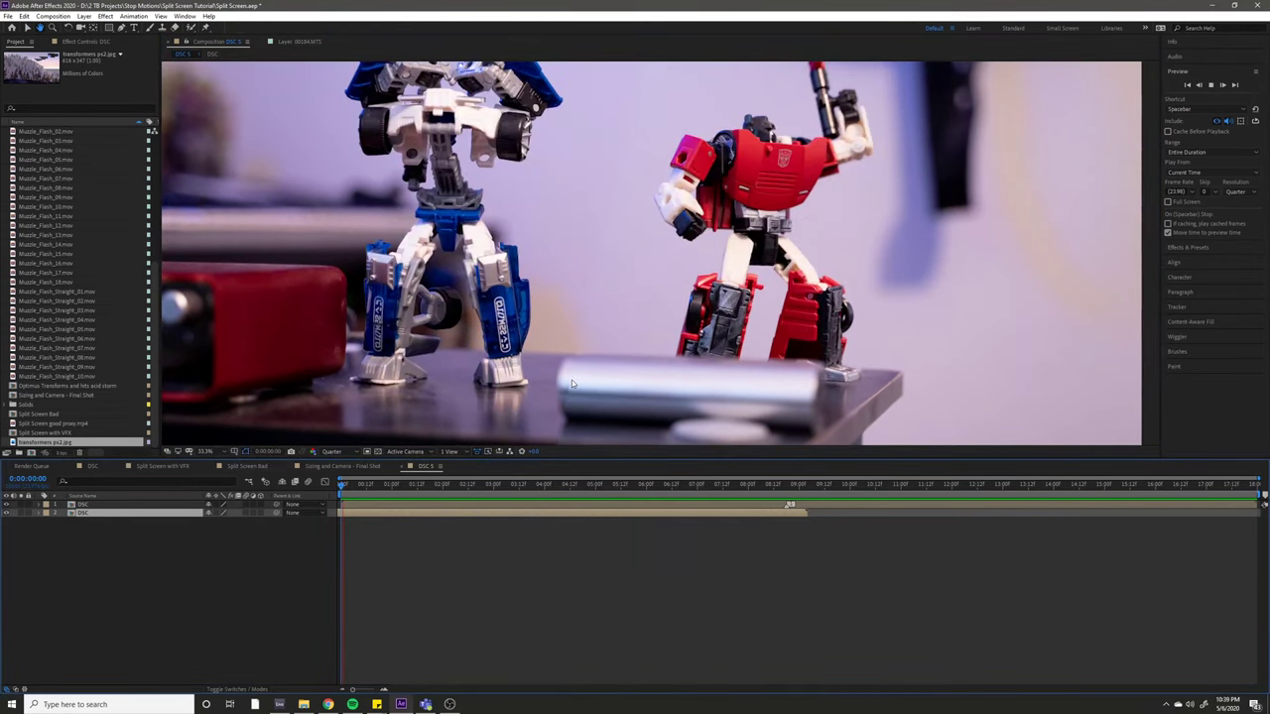
{"action": "key", "text": "space"}
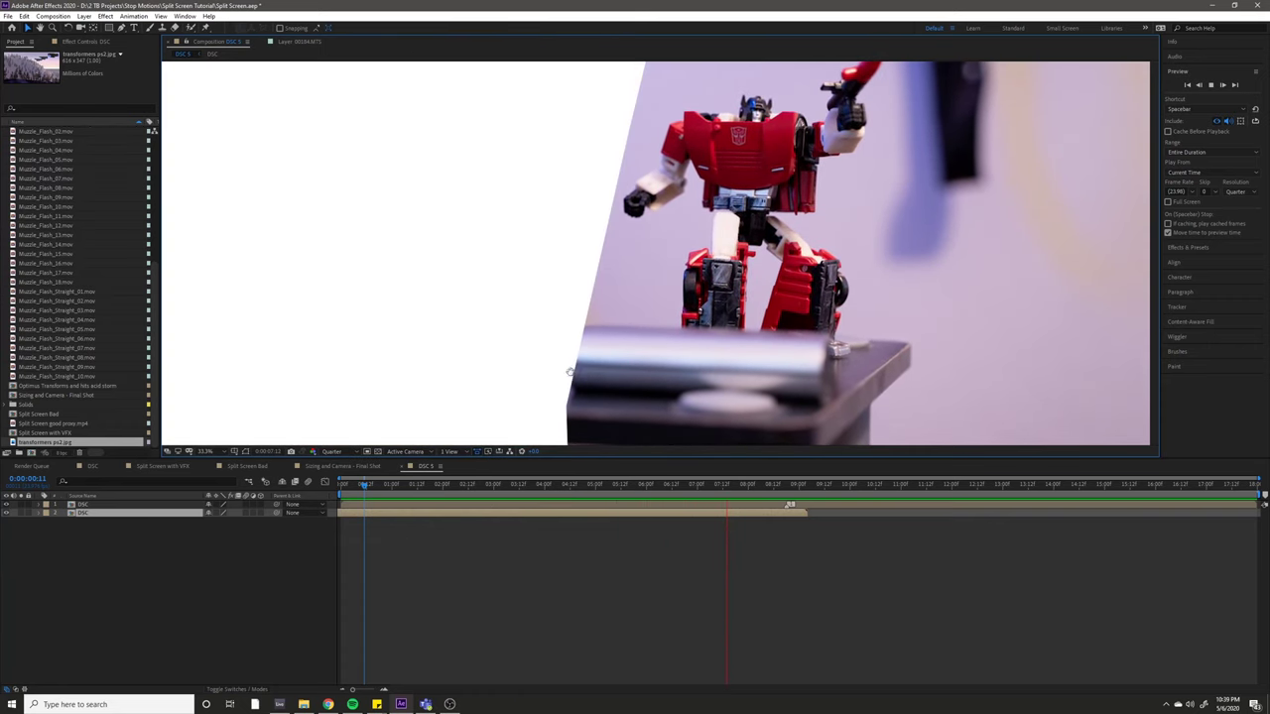
{"action": "key", "text": "space"}
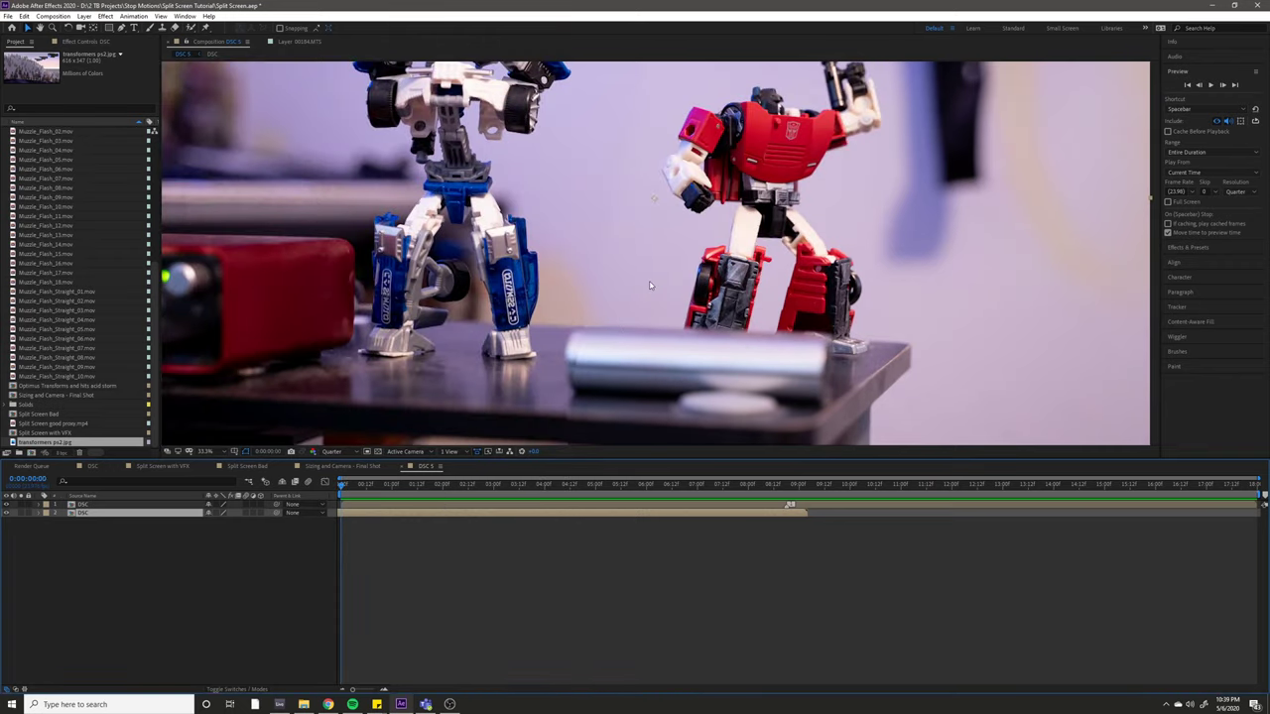
Step: Fit the whole composition in the viewer and replay the split-screen animation
{"action": "scroll", "coordinate": [650, 281], "scroll_direction": "down", "scroll_amount": 2}
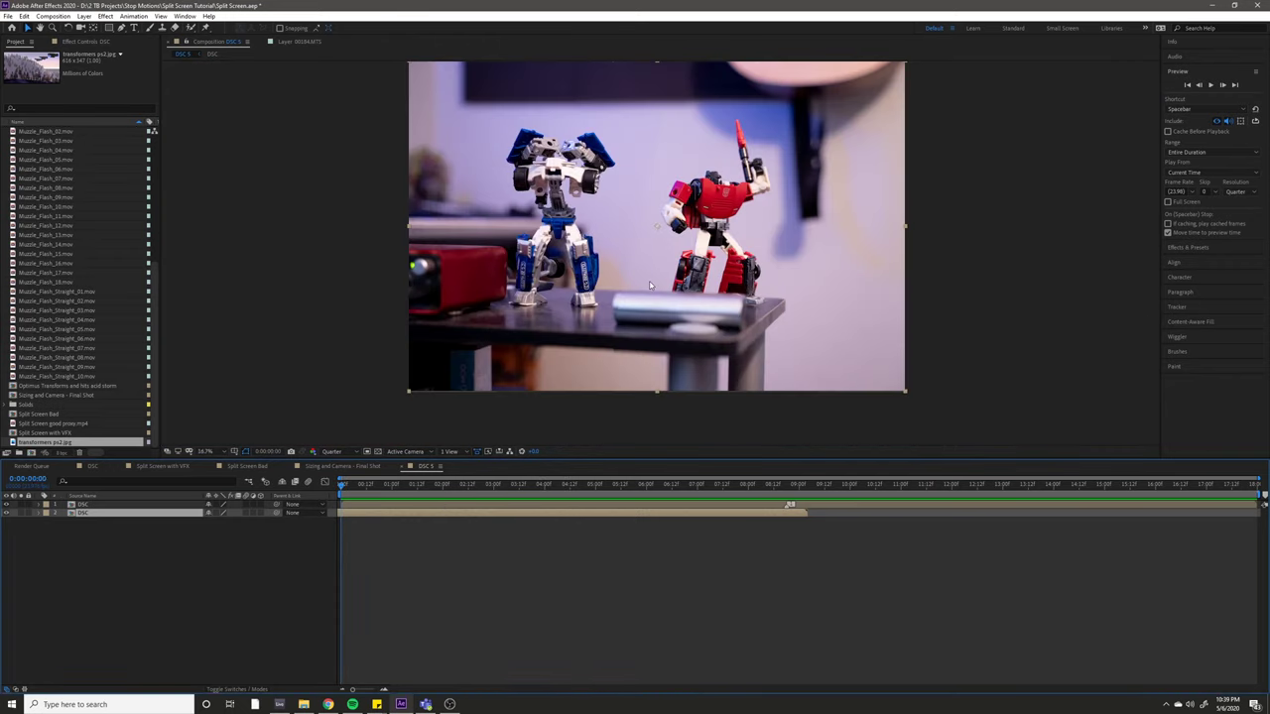
{"action": "left_click", "coordinate": [655, 291]}
{"action": "left_click_drag", "start_coordinate": [659, 293], "coordinate": [647, 340]}
{"action": "scroll", "coordinate": [648, 345], "scroll_direction": "down", "scroll_amount": 1}
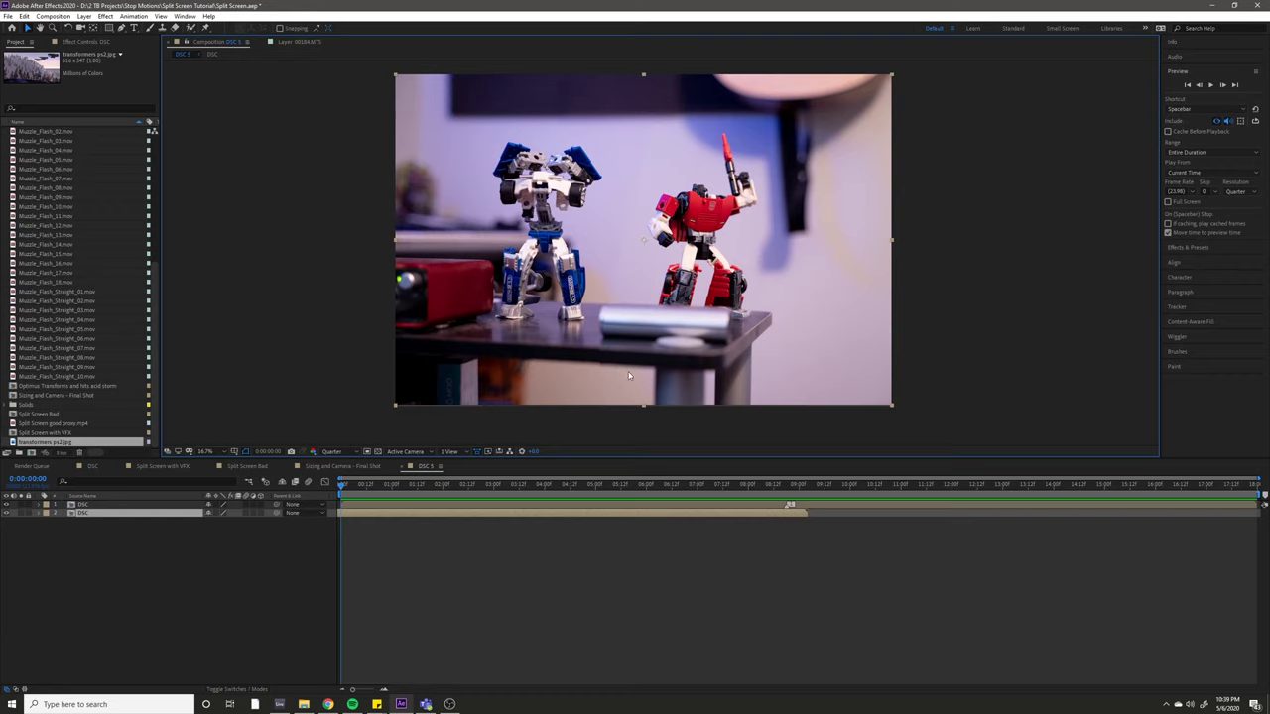
{"action": "left_click", "coordinate": [209, 452]}
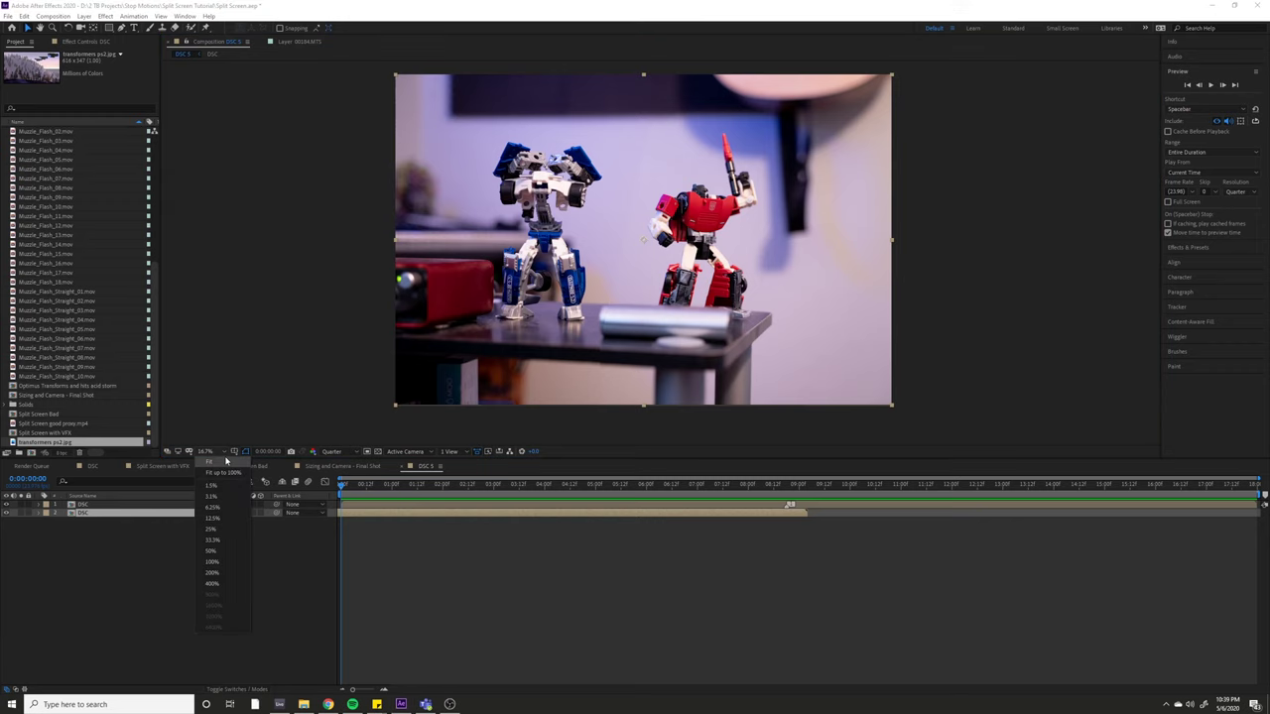
{"action": "left_click", "coordinate": [211, 473]}
{"action": "key", "text": "space"}
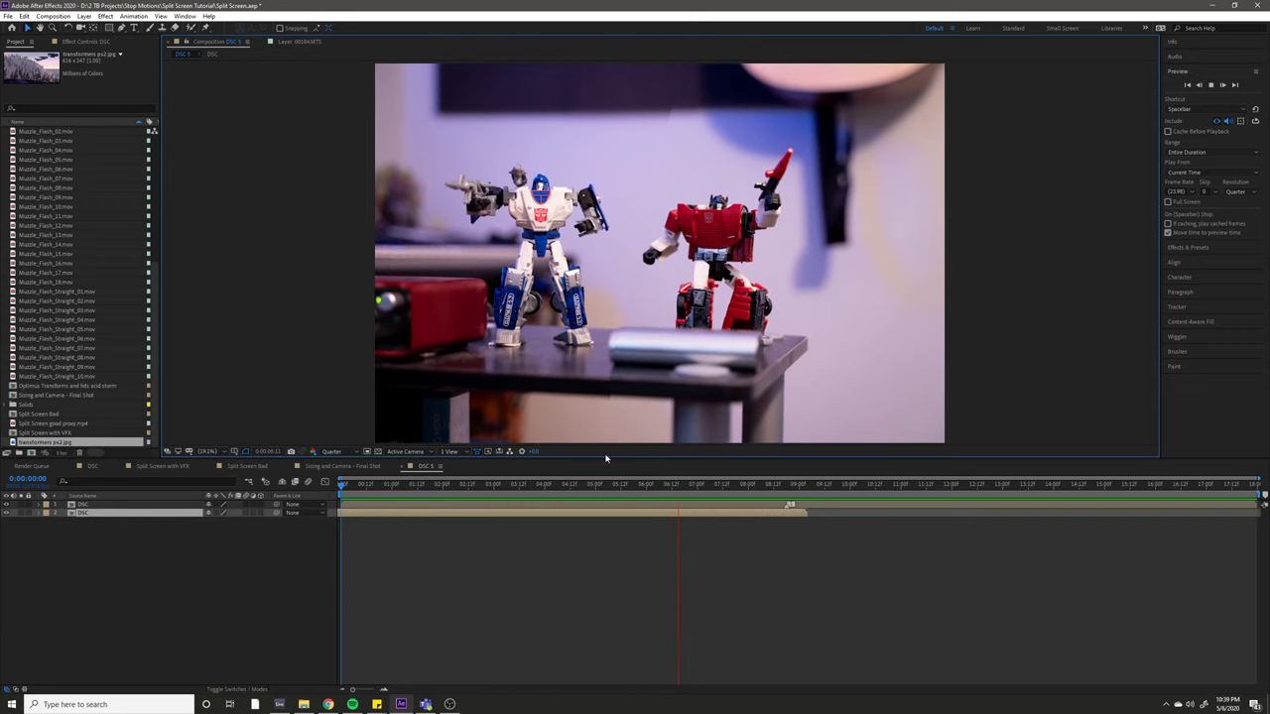
{"action": "left_click", "coordinate": [573, 484]}
{"action": "key", "text": "Home"}
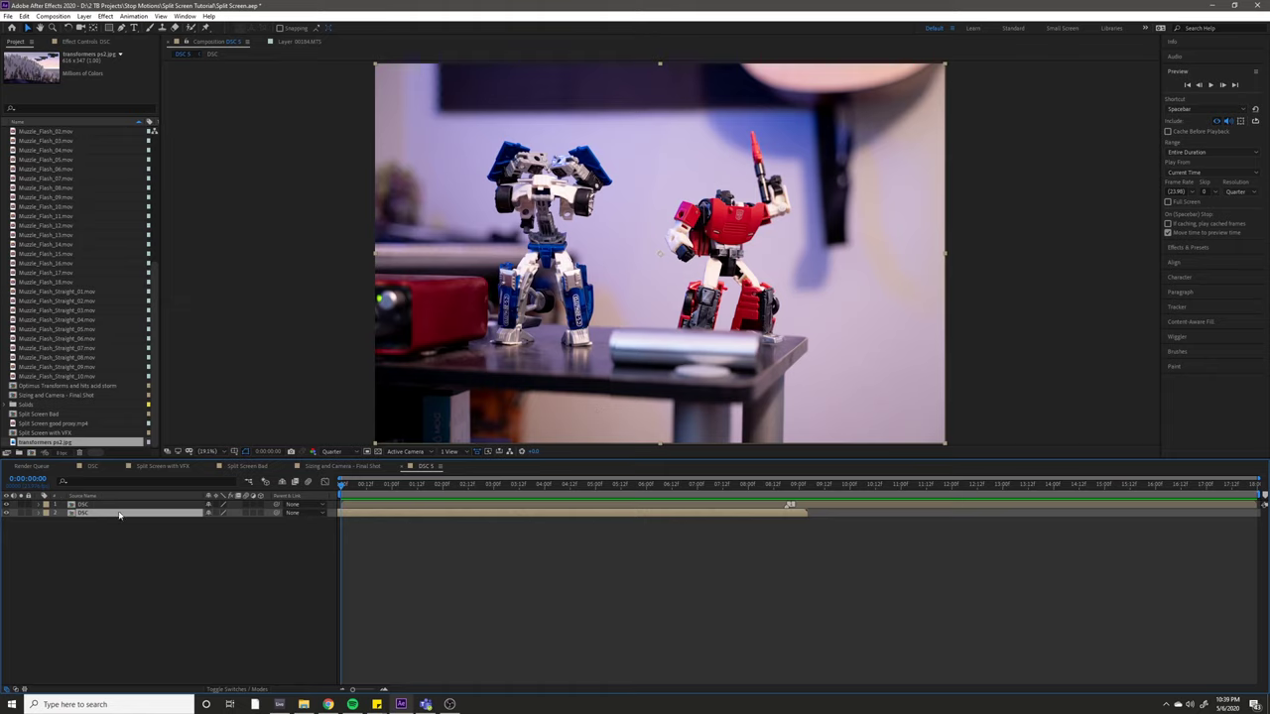
Step: Delete the lower DSC layer, remove the mask from the remaining DSC layer, and preview the unmasked footage
{"action": "key", "text": "Delete"}
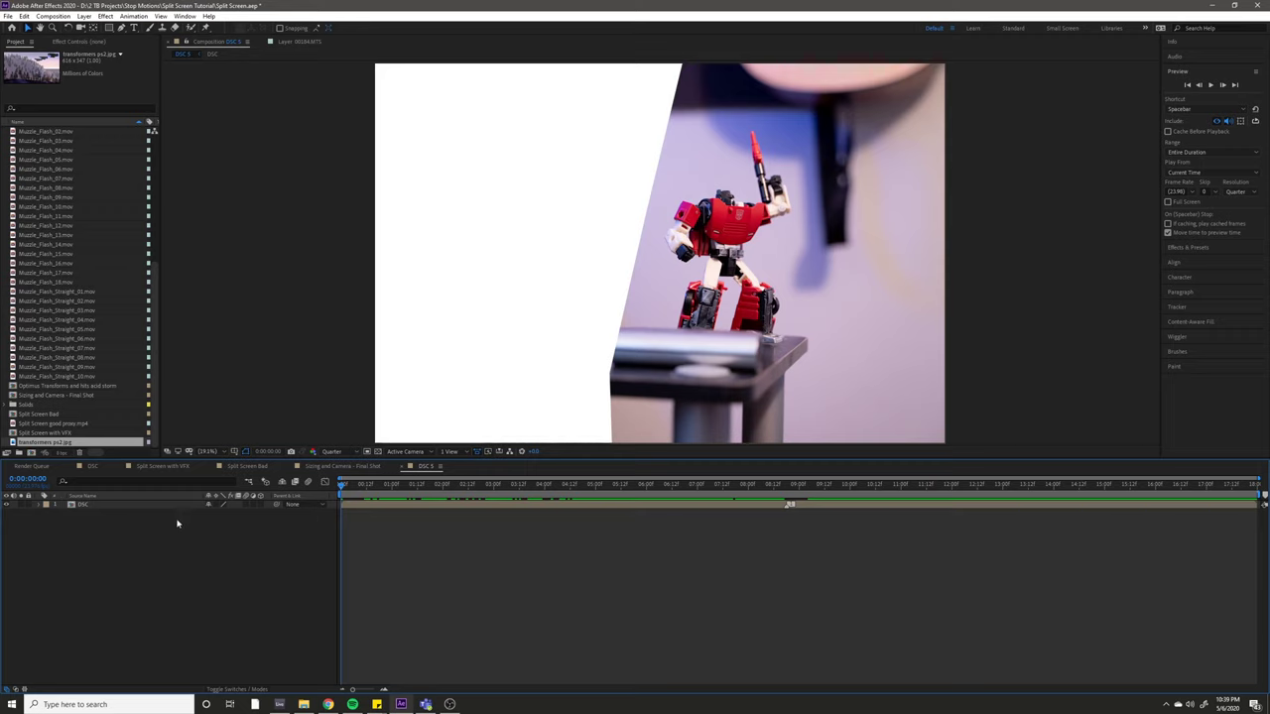
{"action": "left_click", "coordinate": [120, 505]}
{"action": "key", "text": "m"}
{"action": "left_click", "coordinate": [119, 514]}
{"action": "key", "text": "Delete"}
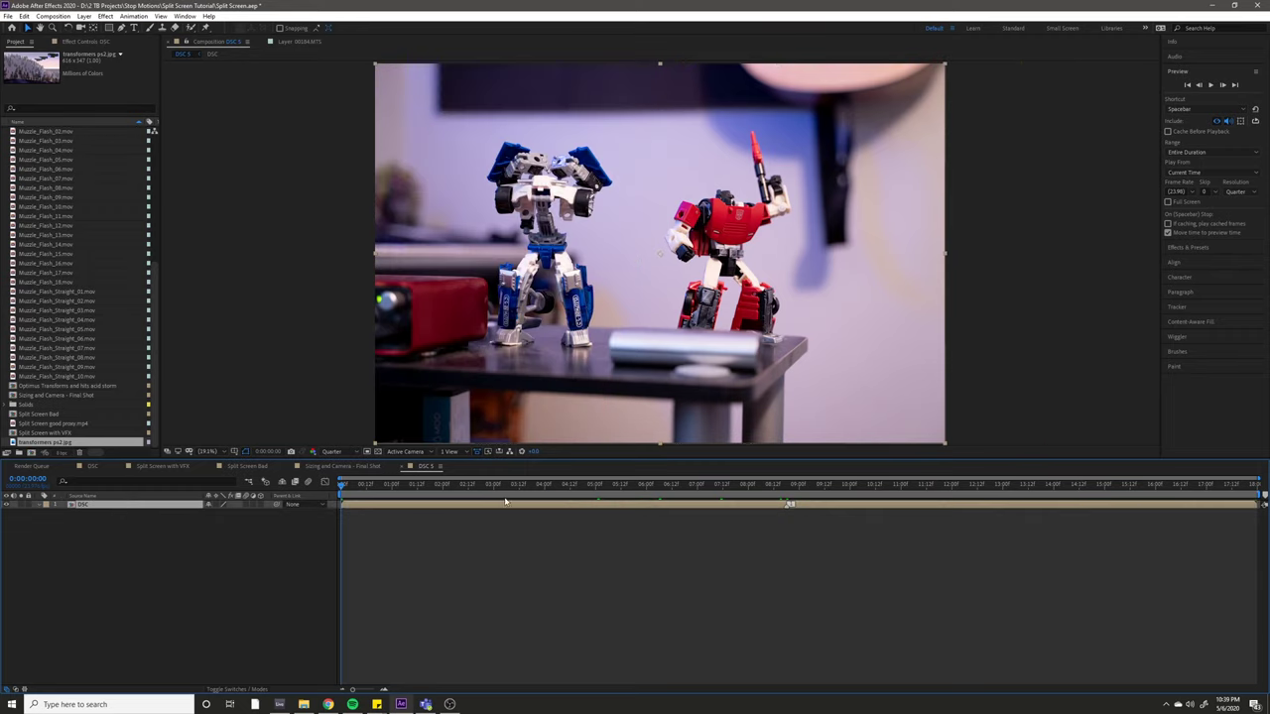
{"action": "key", "text": "space"}
{"action": "key", "text": "space"}
Step: Start Stabilize Motion on the DSC layer with the Tracker
{"action": "left_click", "coordinate": [1185, 312]}
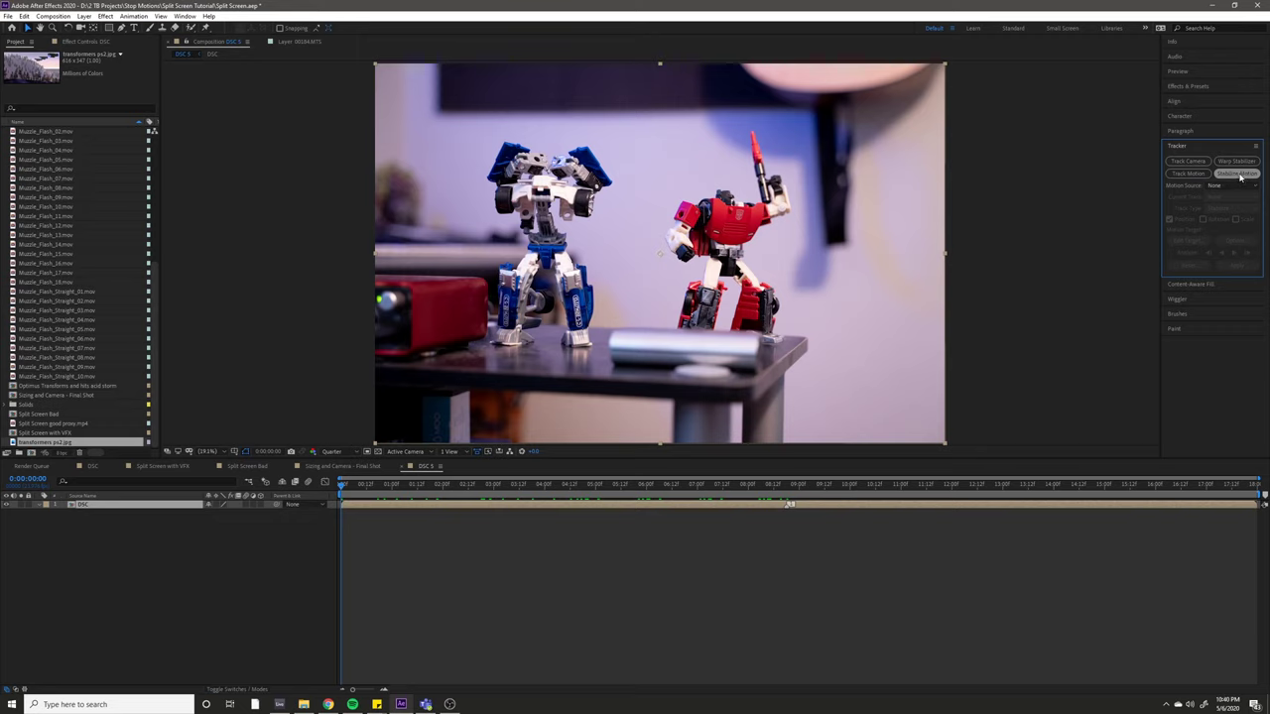
{"action": "left_click", "coordinate": [192, 18]}
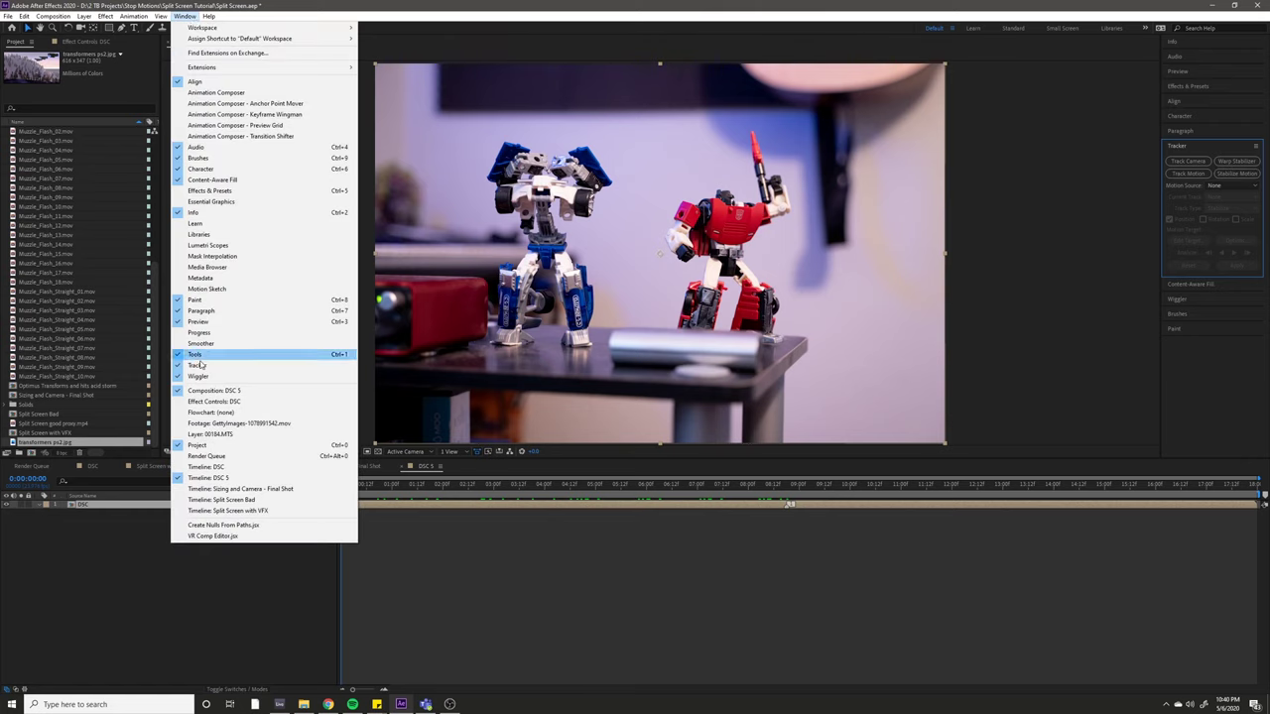
{"action": "left_click", "coordinate": [265, 519]}
{"action": "left_click", "coordinate": [99, 505]}
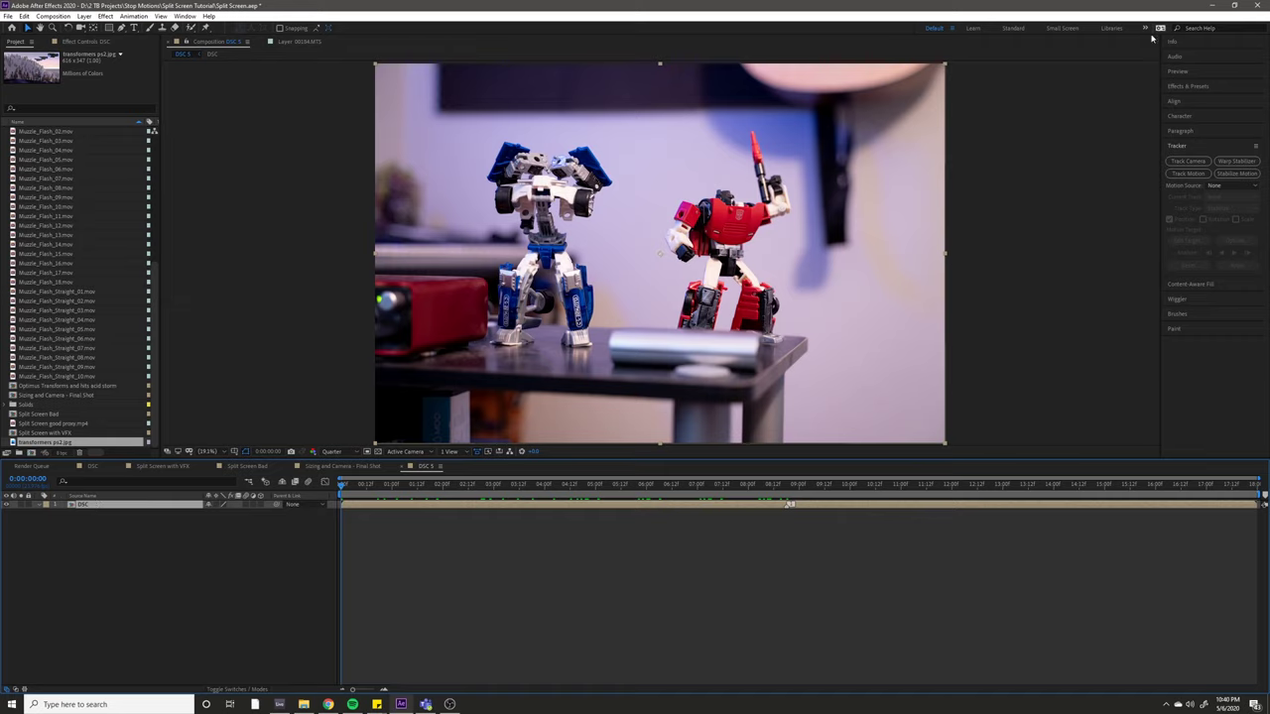
{"action": "left_click", "coordinate": [1235, 174]}
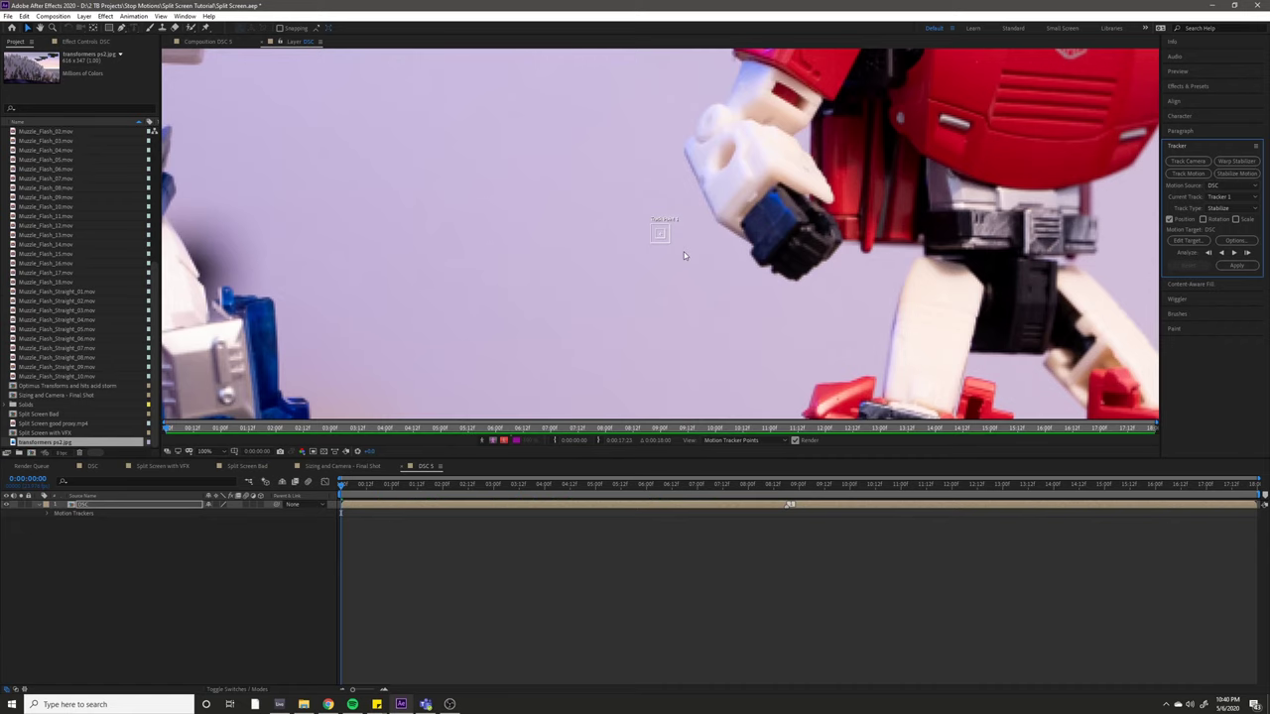
Step: Place Track Point 1 over the green light on the red box in the DSC layer
{"action": "scroll", "coordinate": [682, 256], "scroll_direction": "up", "scroll_amount": 2}
{"action": "left_click_drag", "start_coordinate": [673, 245], "coordinate": [487, 320]}
{"action": "scroll", "coordinate": [596, 279], "scroll_direction": "down", "scroll_amount": 1}
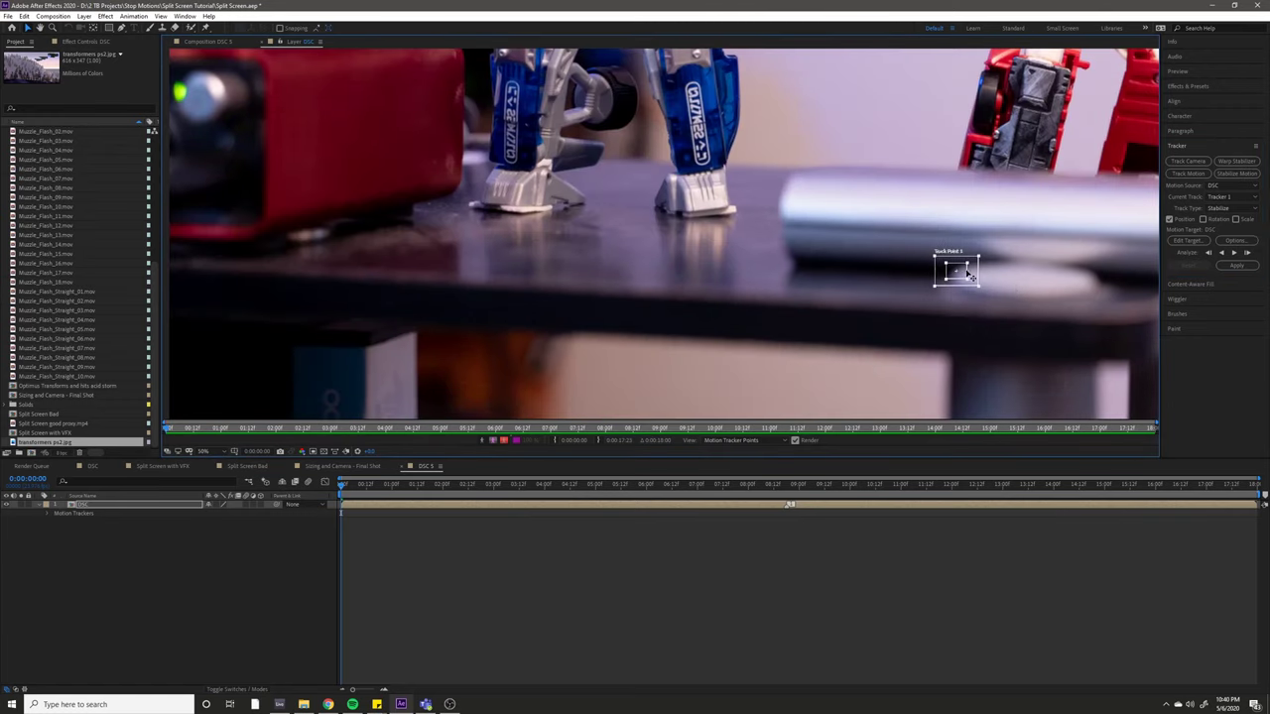
{"action": "left_click_drag", "start_coordinate": [992, 278], "coordinate": [220, 119]}
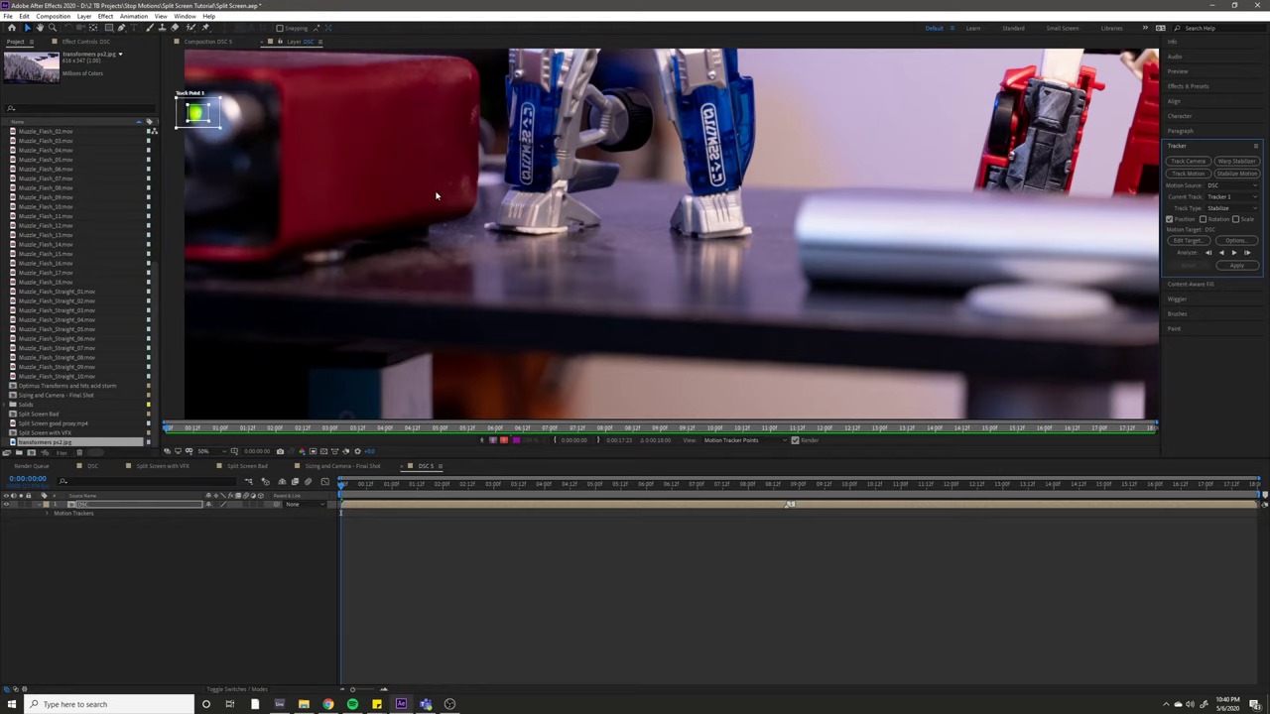
{"action": "key", "text": "comma"}
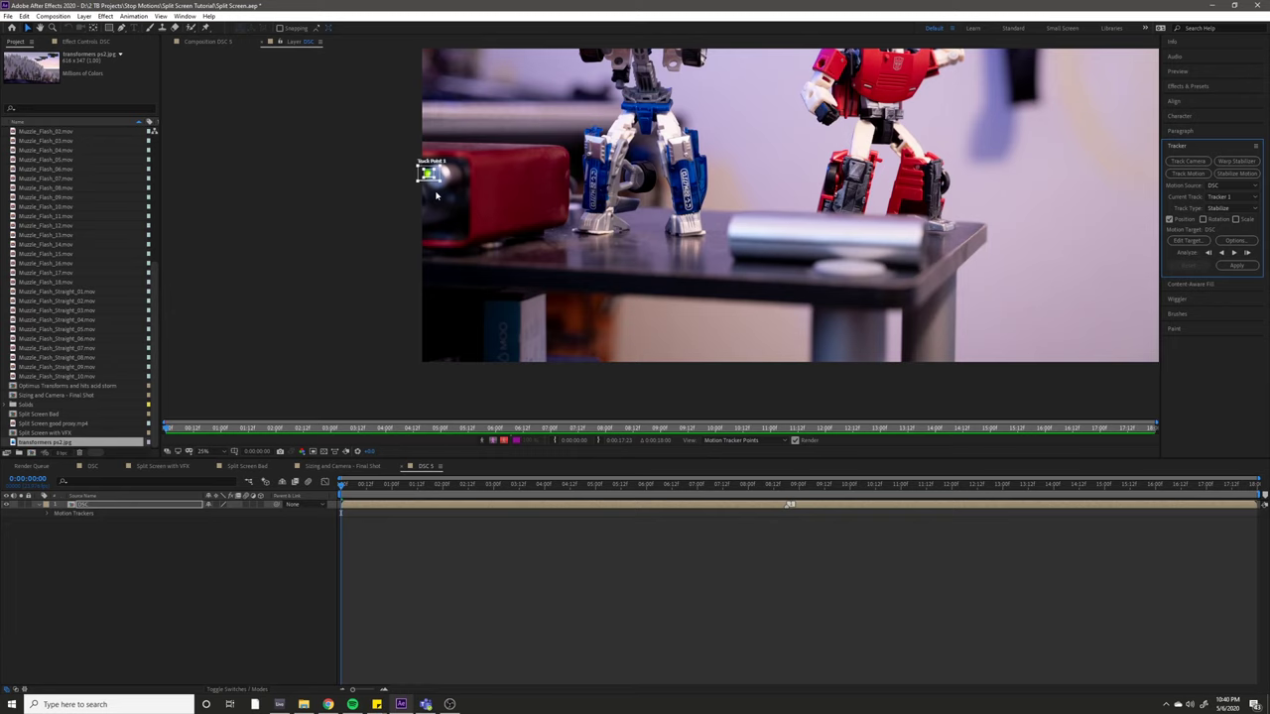
Step: Try analyzing the track point's motion forward over the first frames of the DSC layer
{"action": "left_click", "coordinate": [1233, 255]}
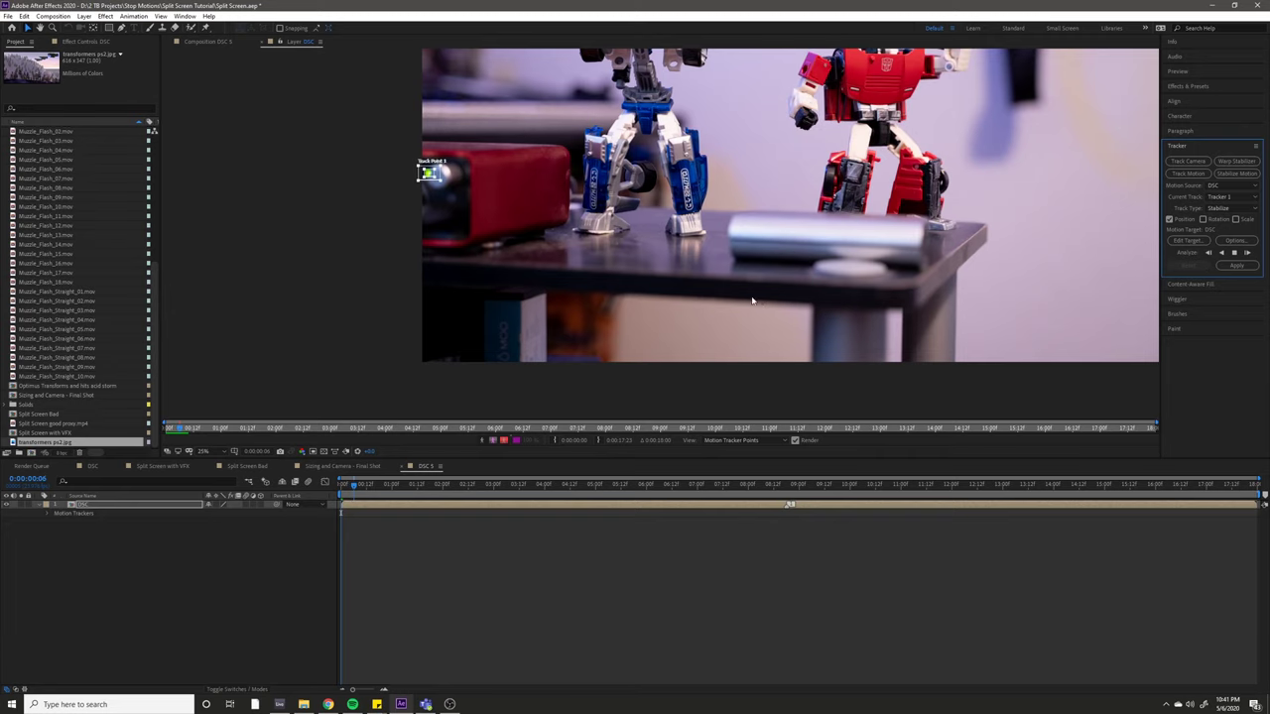
{"action": "left_click", "coordinate": [1233, 254]}
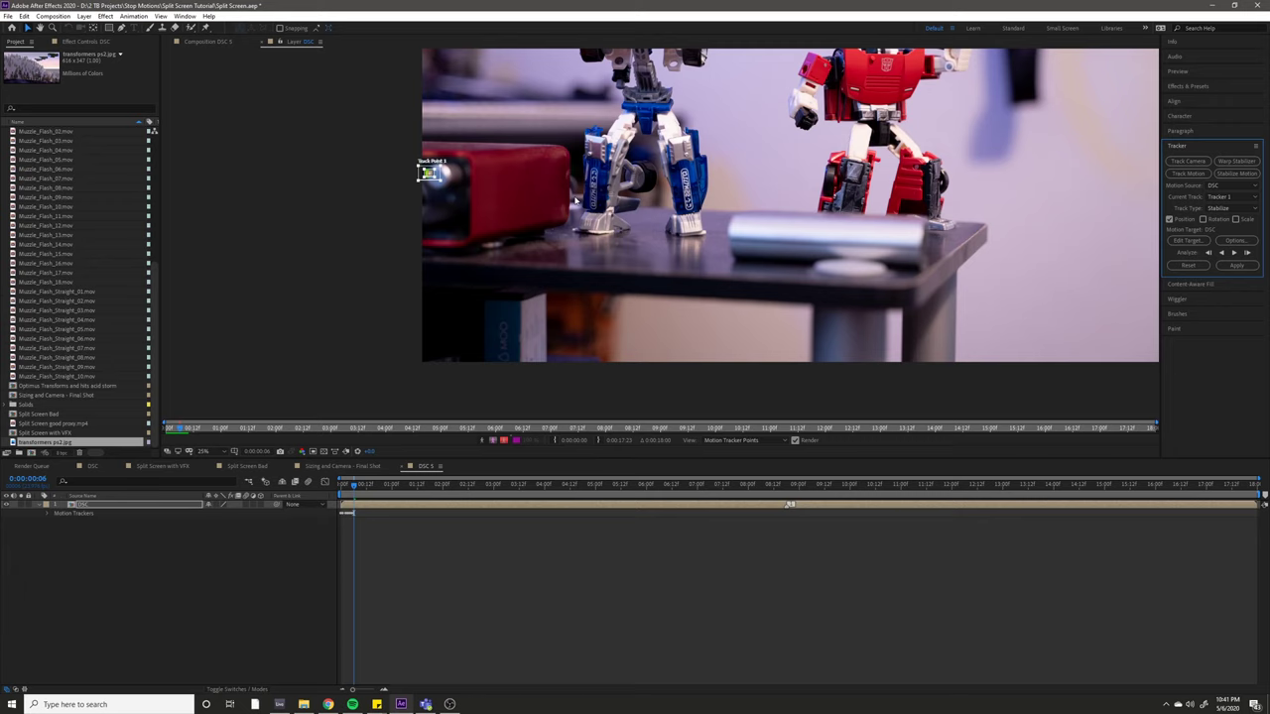
{"action": "scroll", "coordinate": [575, 201], "scroll_direction": "down", "scroll_amount": 1}
{"action": "key", "text": "ctrl+z"}
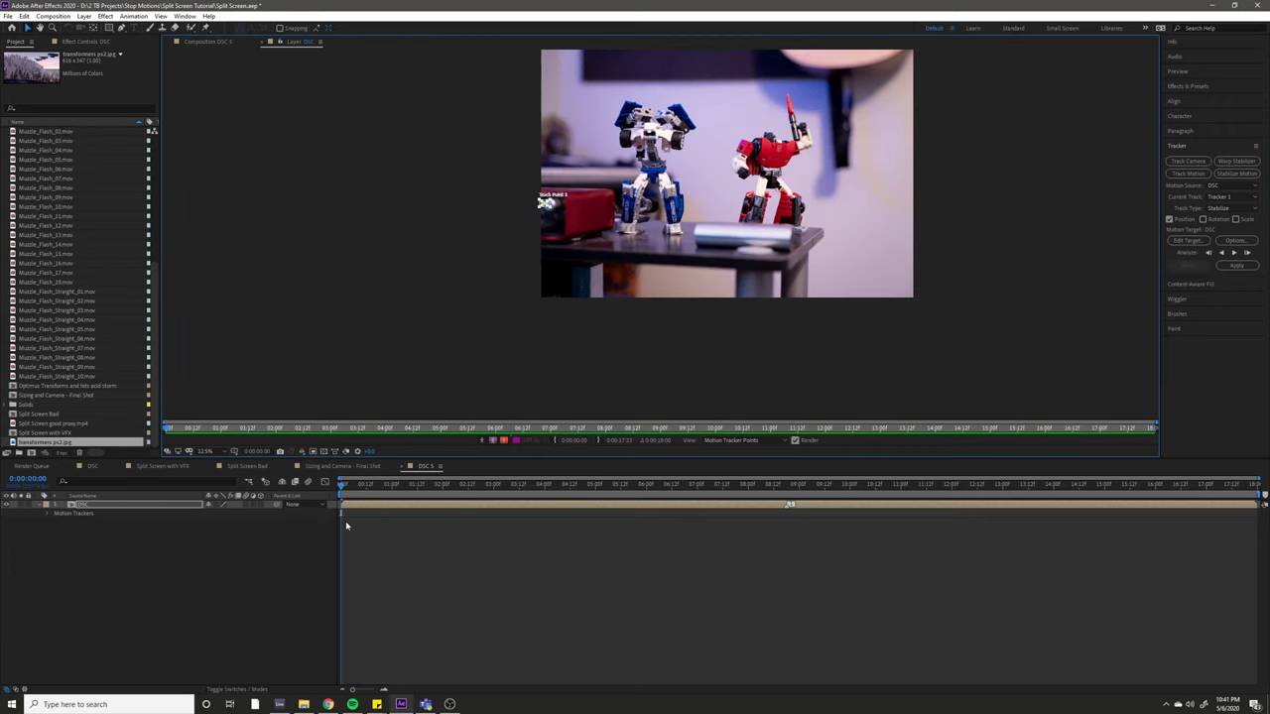
Step: Switch to the Split Screen with VFX composition and preview the robots and table up close
{"action": "left_click", "coordinate": [188, 467]}
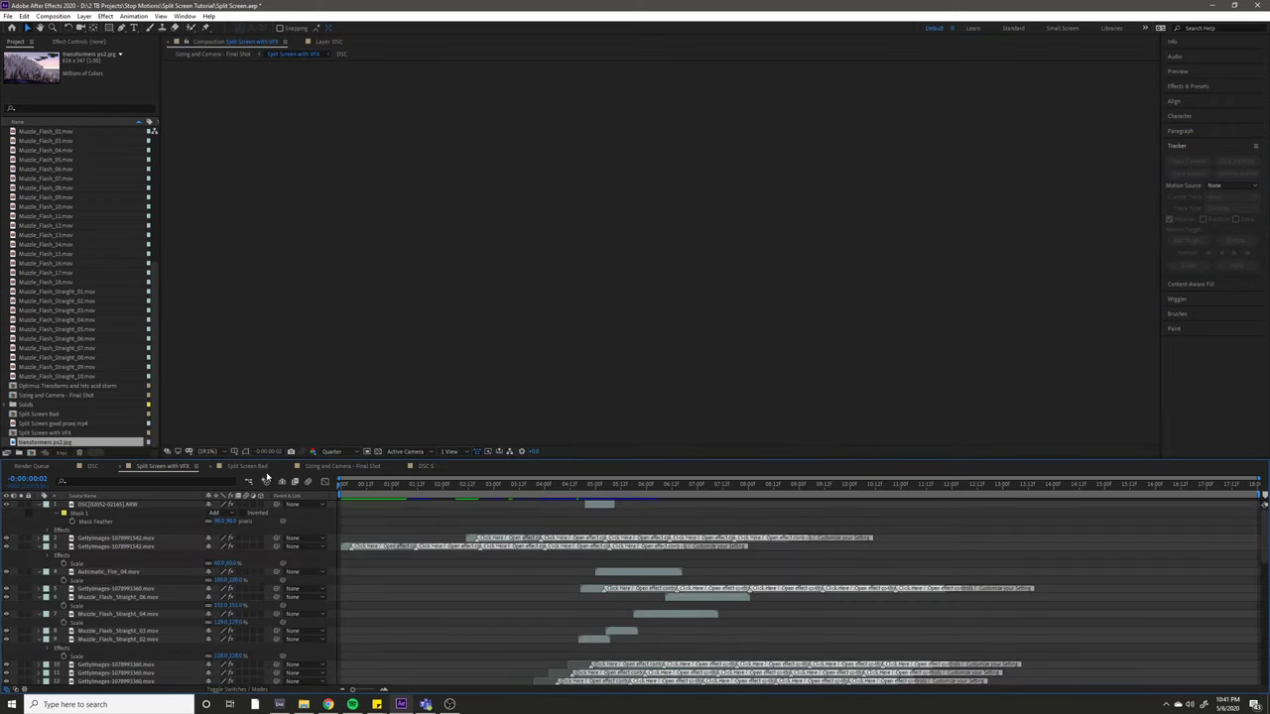
{"action": "left_click_drag", "start_coordinate": [357, 486], "coordinate": [410, 486]}
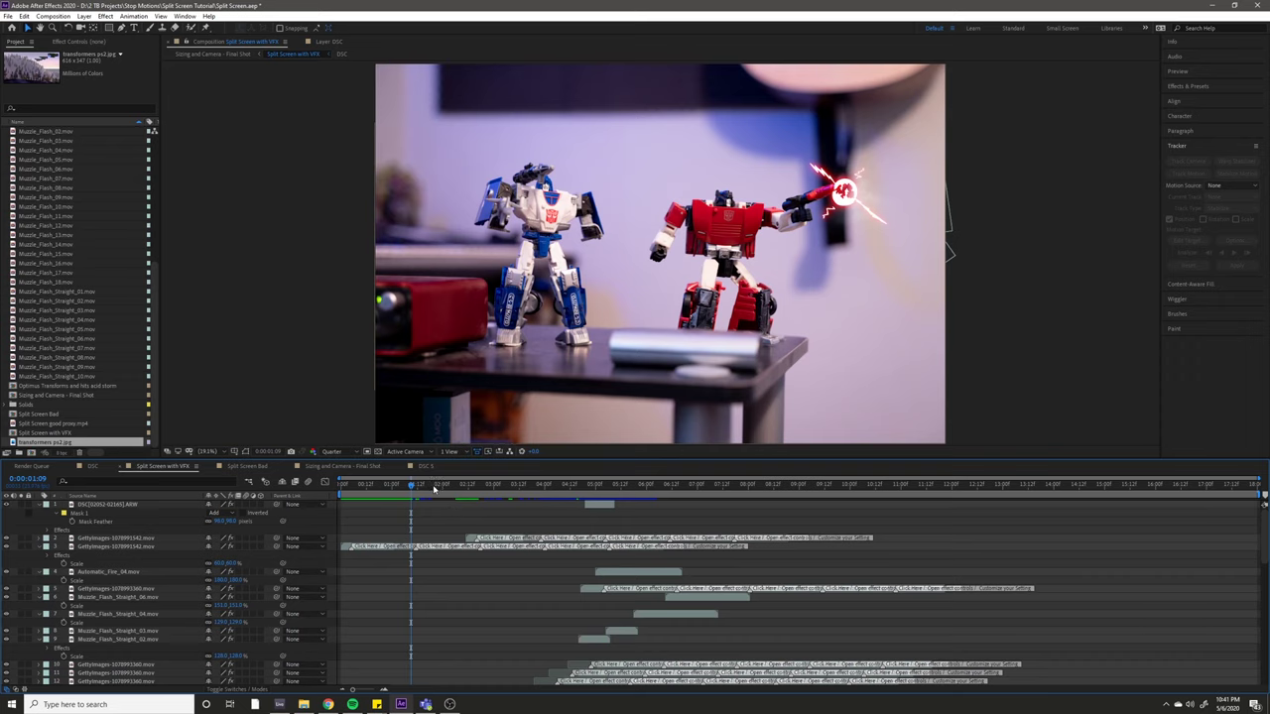
{"action": "key", "text": "space"}
{"action": "scroll", "coordinate": [608, 375], "scroll_direction": "up", "scroll_amount": 3}
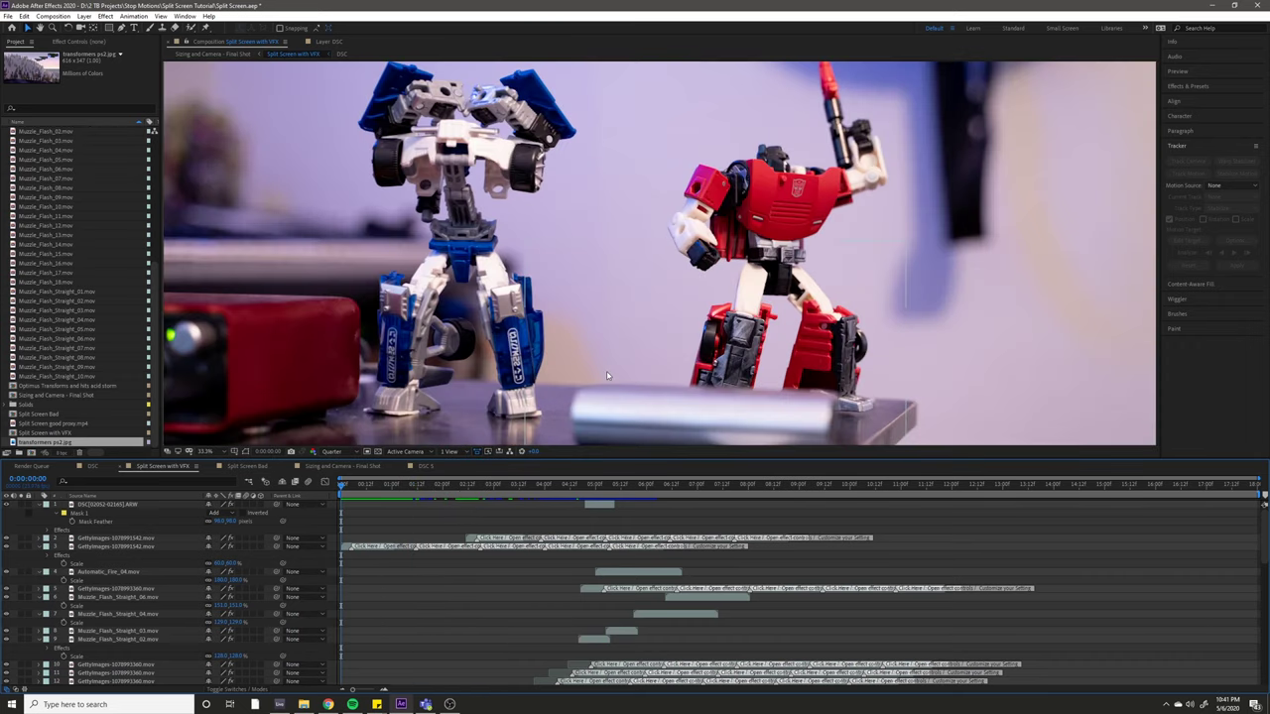
{"action": "key", "text": "space"}
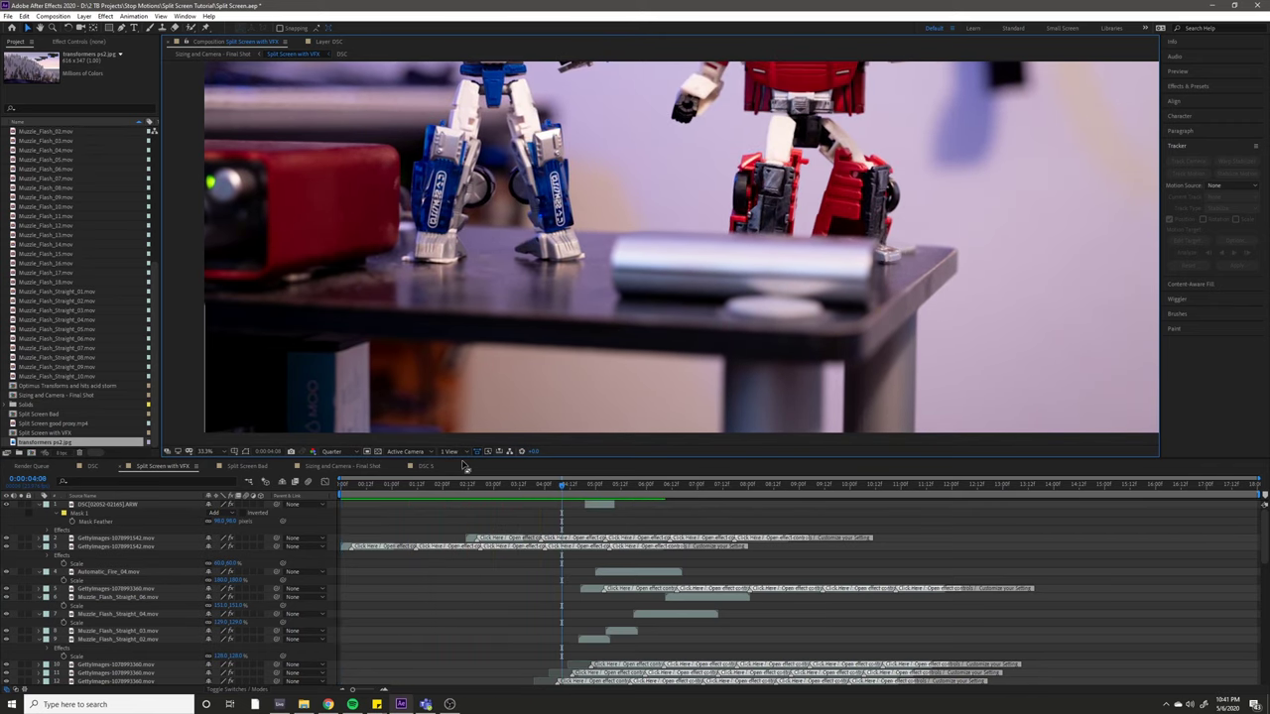
Step: Switch to the Sizing and Camera - Final Shot composition and preview the camera movement from the start
{"action": "left_click", "coordinate": [426, 466]}
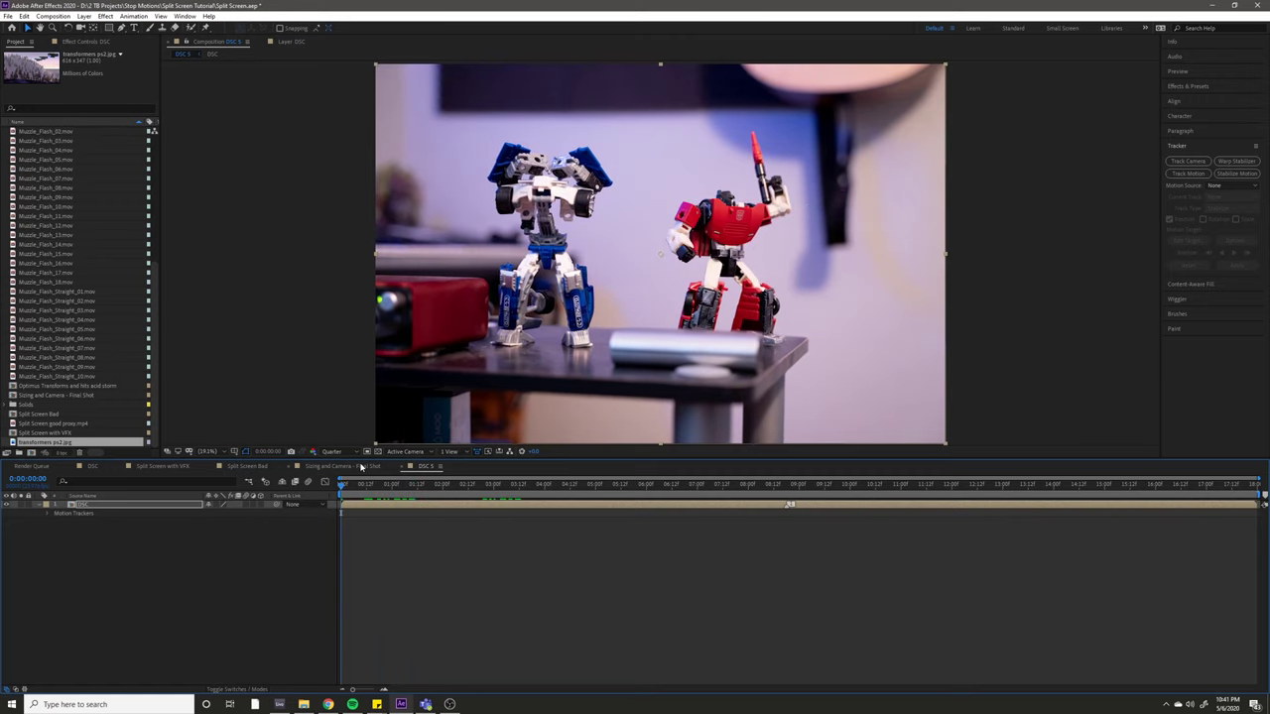
{"action": "left_click", "coordinate": [362, 467]}
{"action": "left_click_drag", "start_coordinate": [371, 486], "coordinate": [318, 502]}
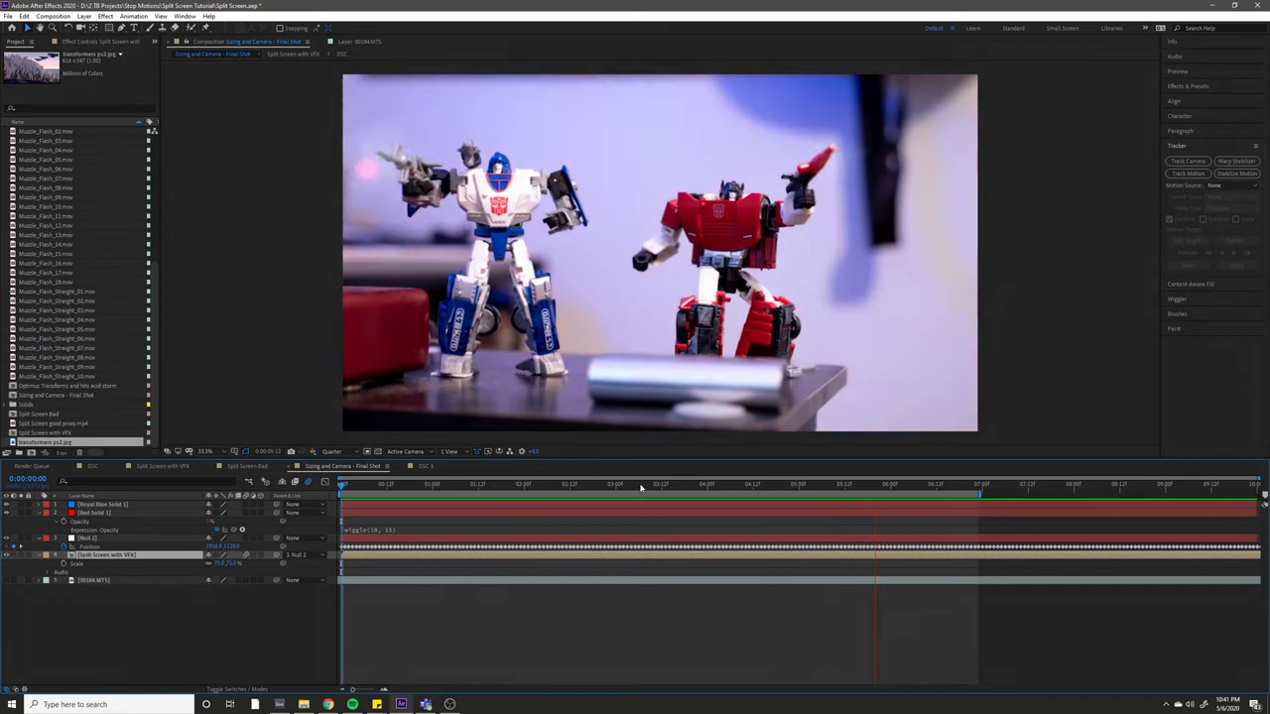
{"action": "left_click_drag", "start_coordinate": [641, 487], "coordinate": [347, 529]}
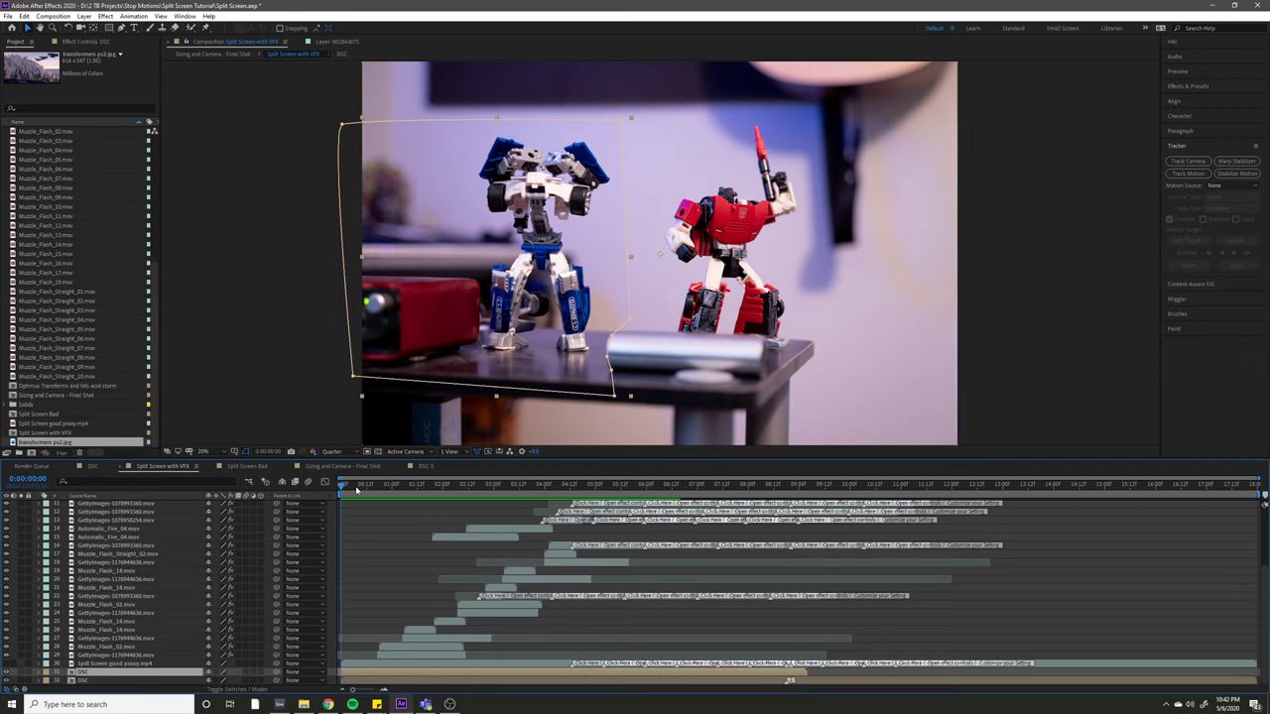
Step: Play the Split Screen with VFX composition from the start and inspect the lower DSC layer's part of the composite
{"action": "key", "text": "space"}
{"action": "key", "text": "space"}
{"action": "left_click", "coordinate": [116, 681]}
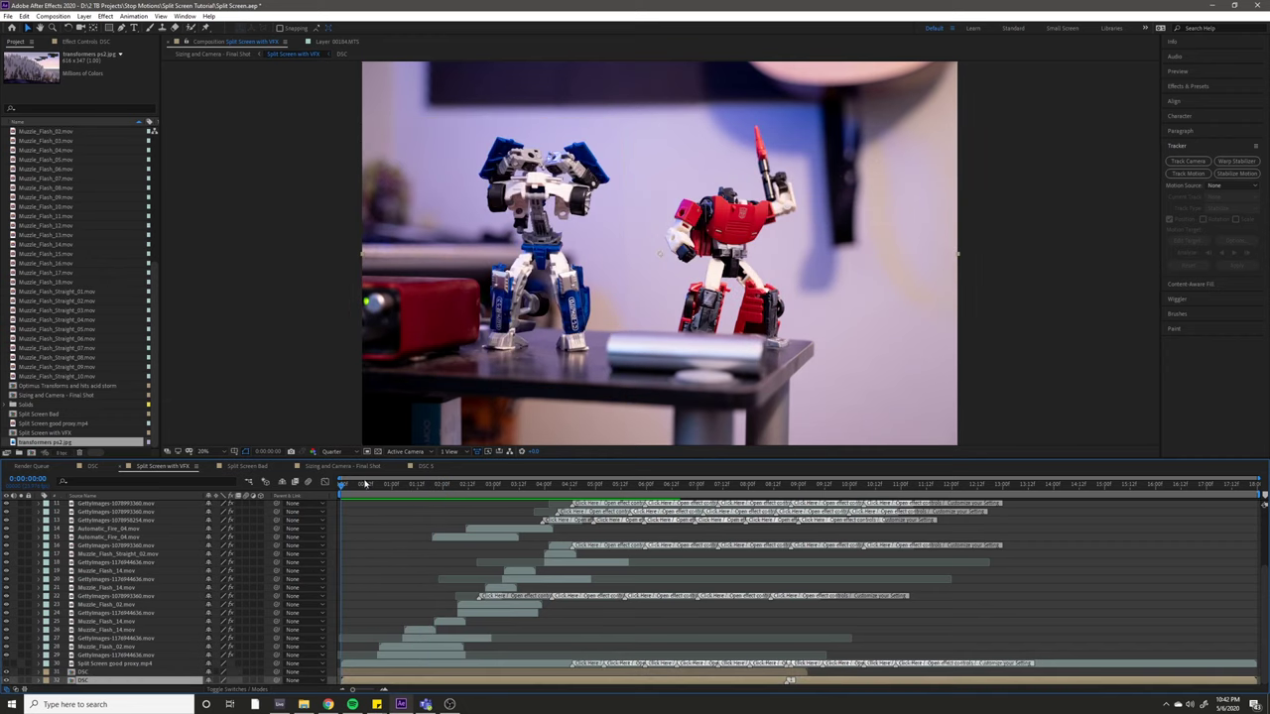
{"action": "key", "text": "space"}
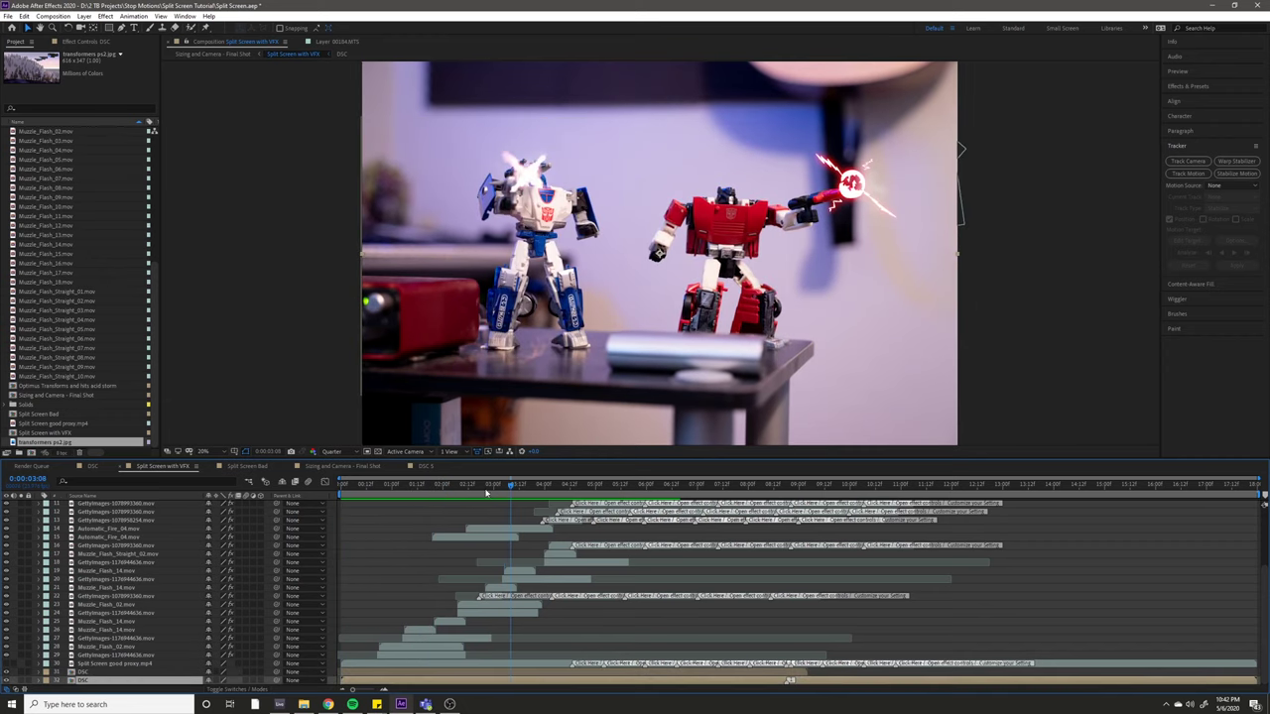
{"action": "key", "text": "space"}
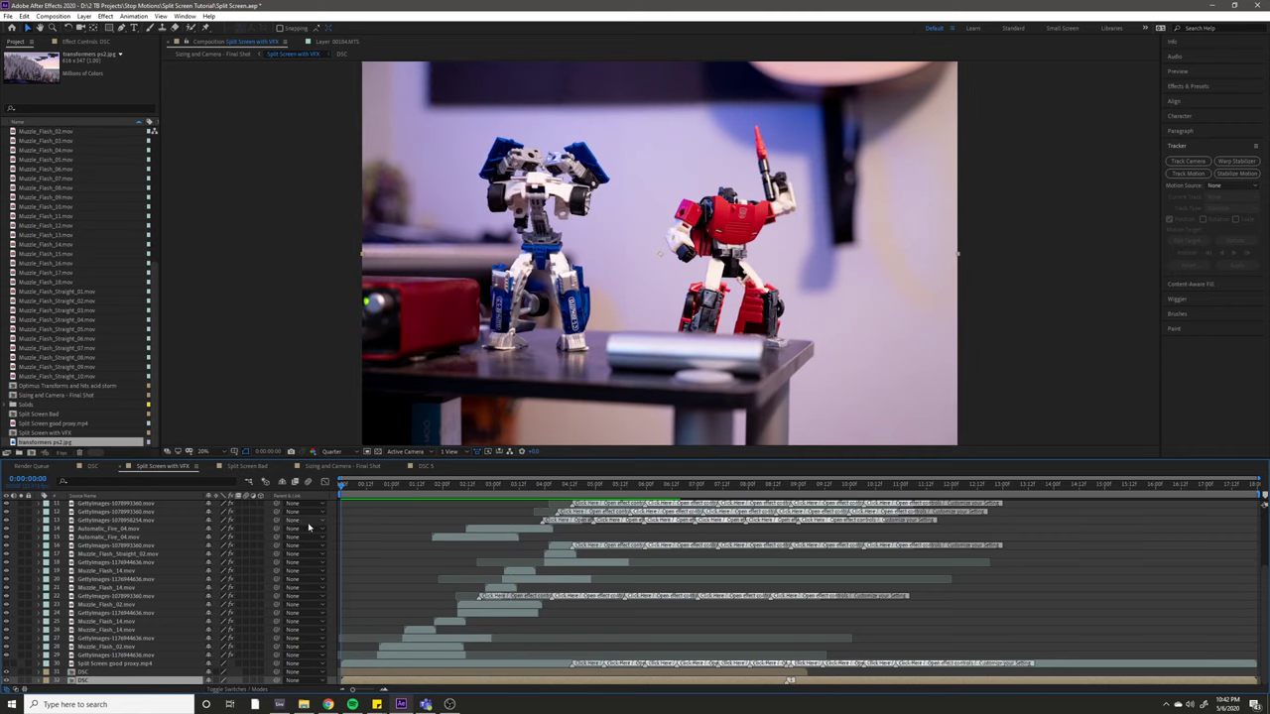
{"action": "key", "text": "space"}
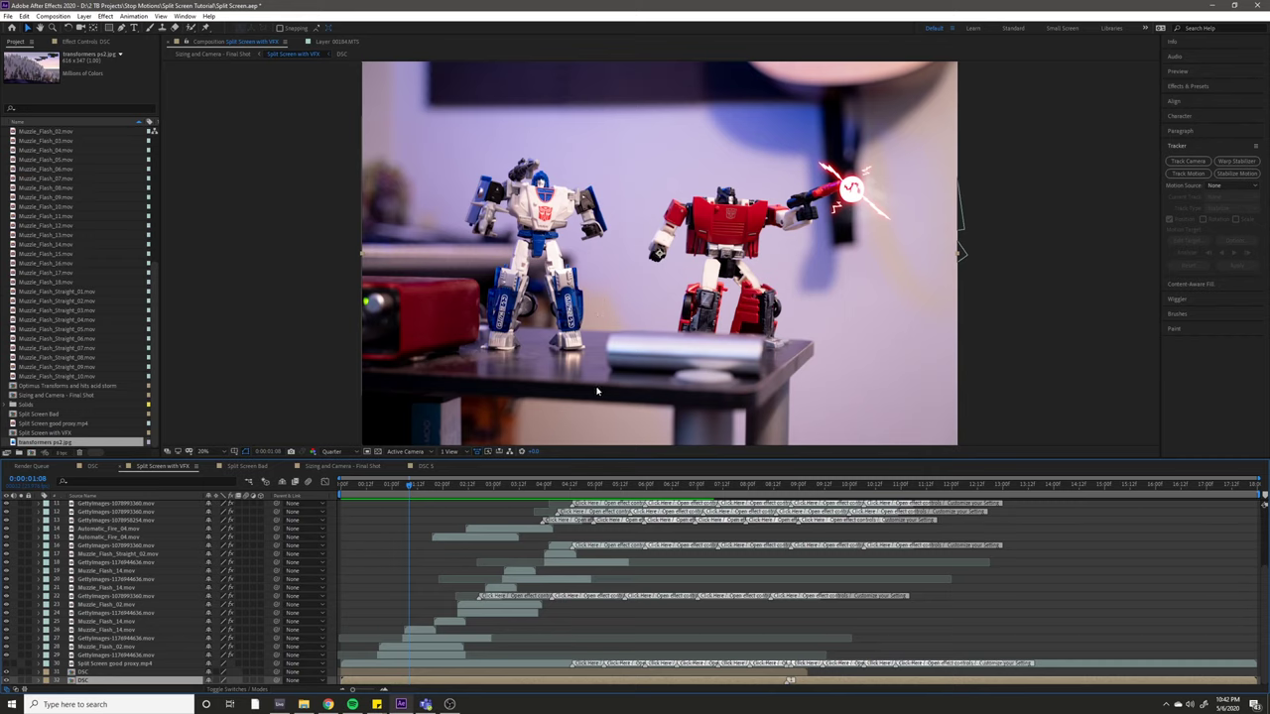
Step: Open the nested DSC composition and scrub through its time-remapped frames
{"action": "left_click", "coordinate": [117, 672]}
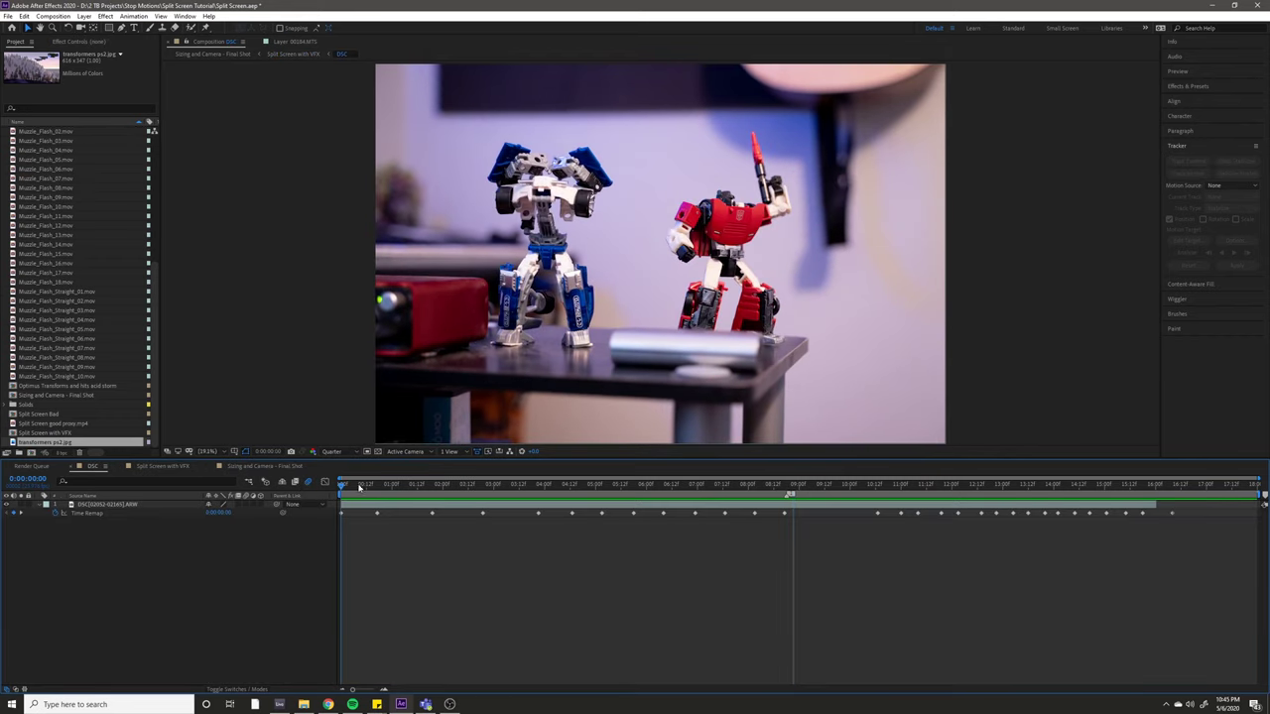
{"action": "mouse_move", "coordinate": [359, 487]}
{"action": "left_mouse_down"}
{"action": "mouse_move", "coordinate": [344, 485]}
{"action": "mouse_move", "coordinate": [893, 497]}
{"action": "mouse_move", "coordinate": [378, 486]}
{"action": "left_mouse_up"}
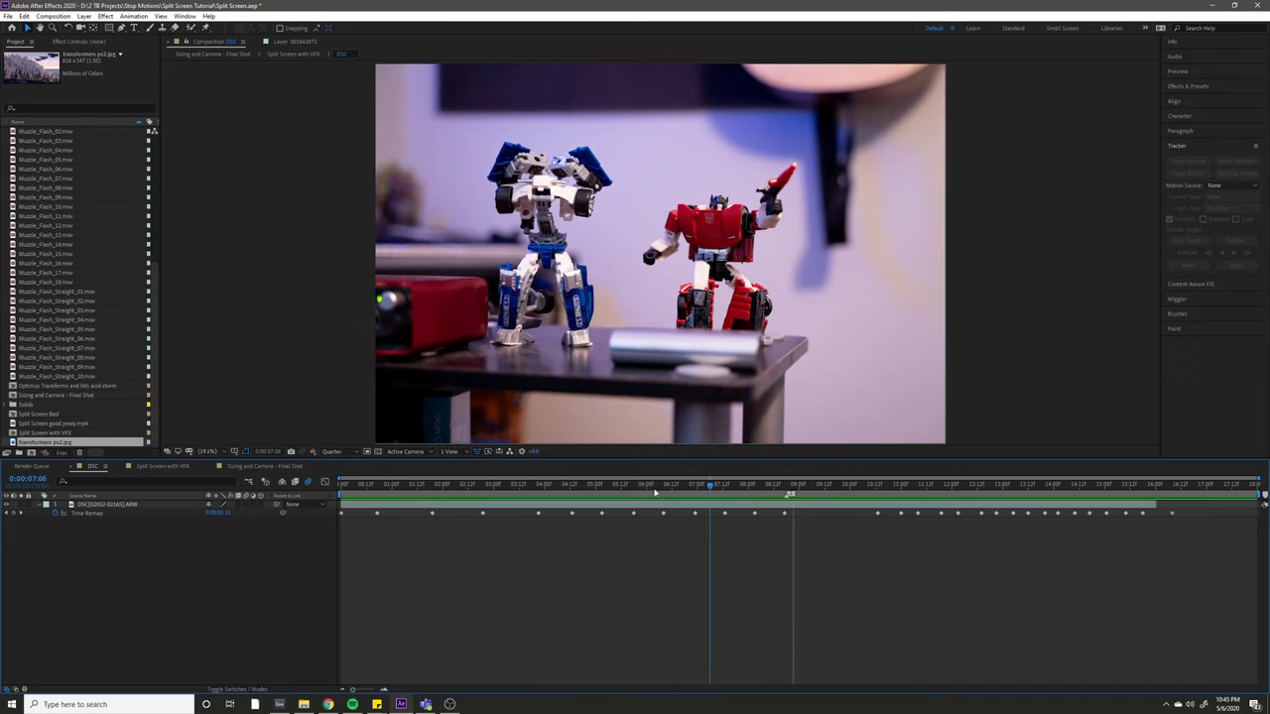
Step: Return to the Split Screen with VFX composition, scrub and replay the masked split, and clear the layer selection
{"action": "left_click", "coordinate": [161, 467]}
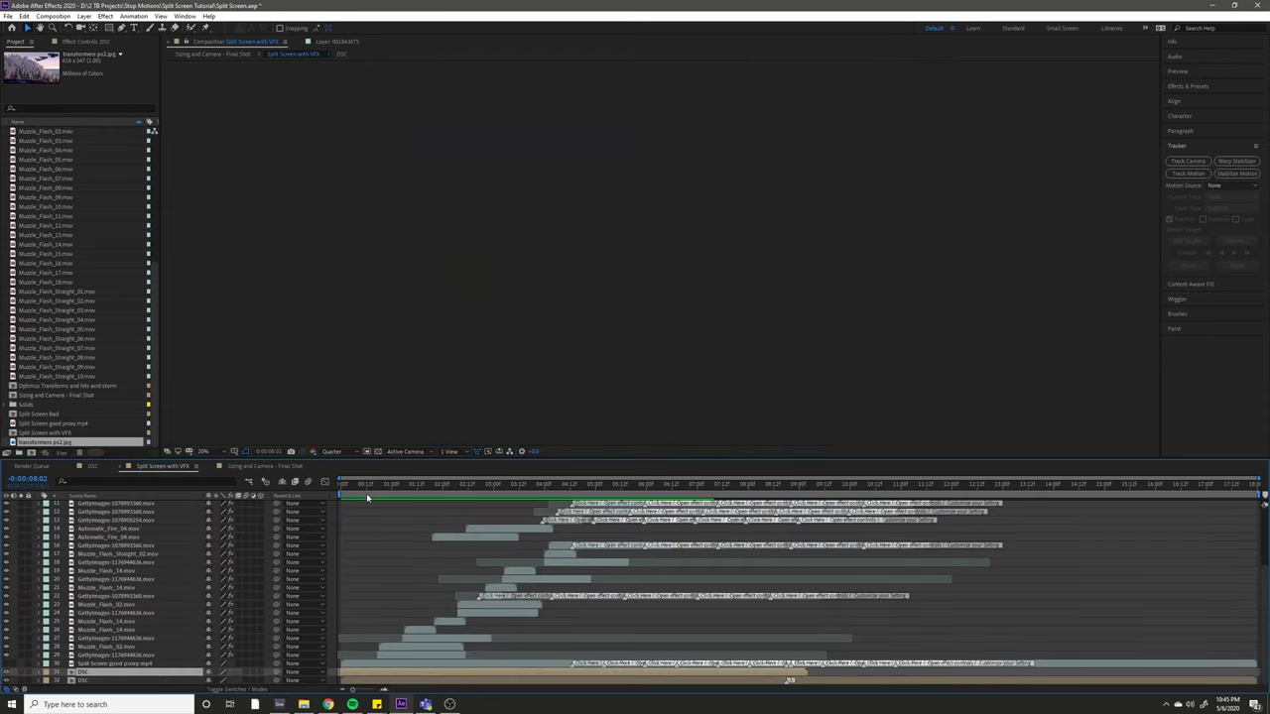
{"action": "left_click_drag", "start_coordinate": [365, 498], "coordinate": [601, 493]}
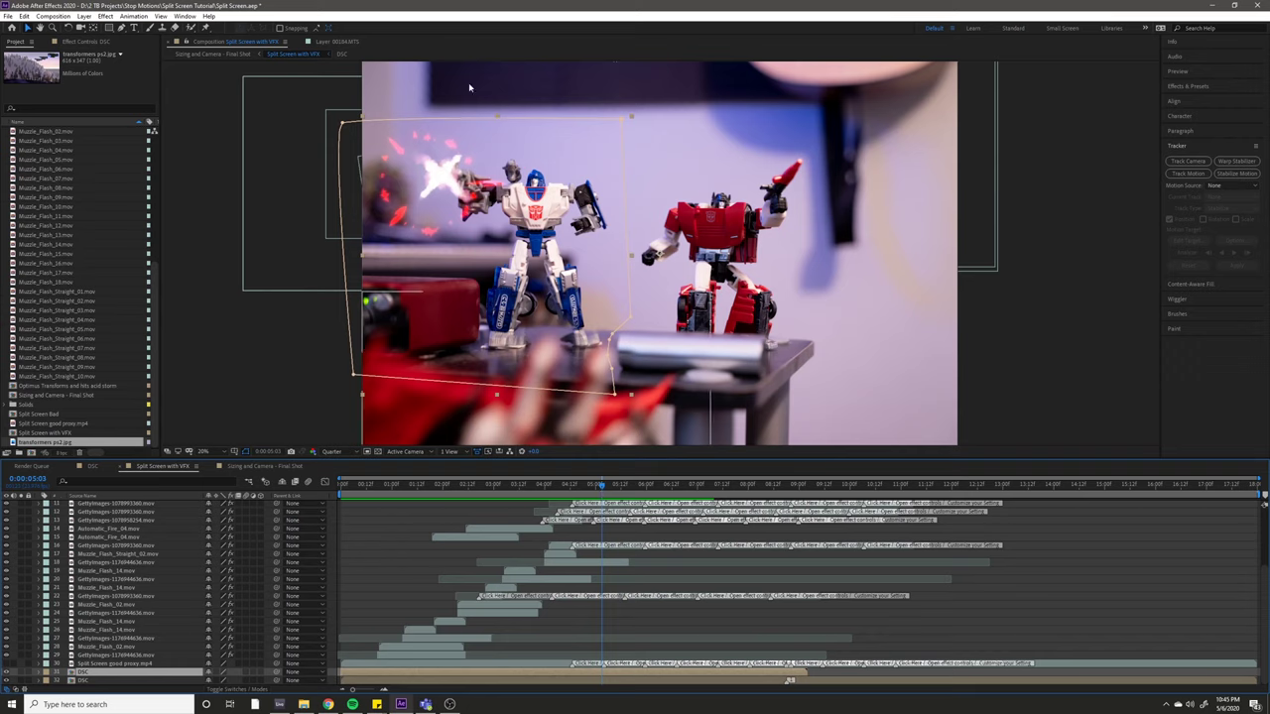
{"action": "left_click_drag", "start_coordinate": [561, 493], "coordinate": [339, 541]}
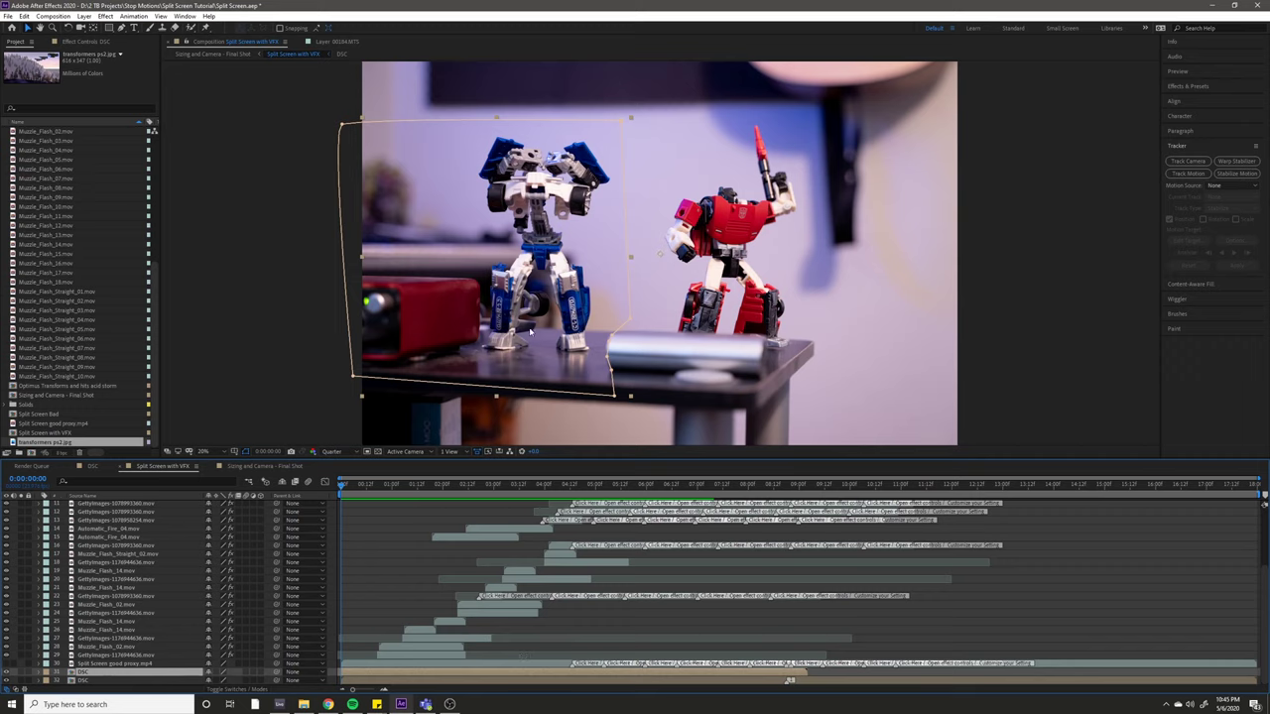
{"action": "key", "text": "space"}
{"action": "key", "text": "space"}
{"action": "key", "text": "space"}
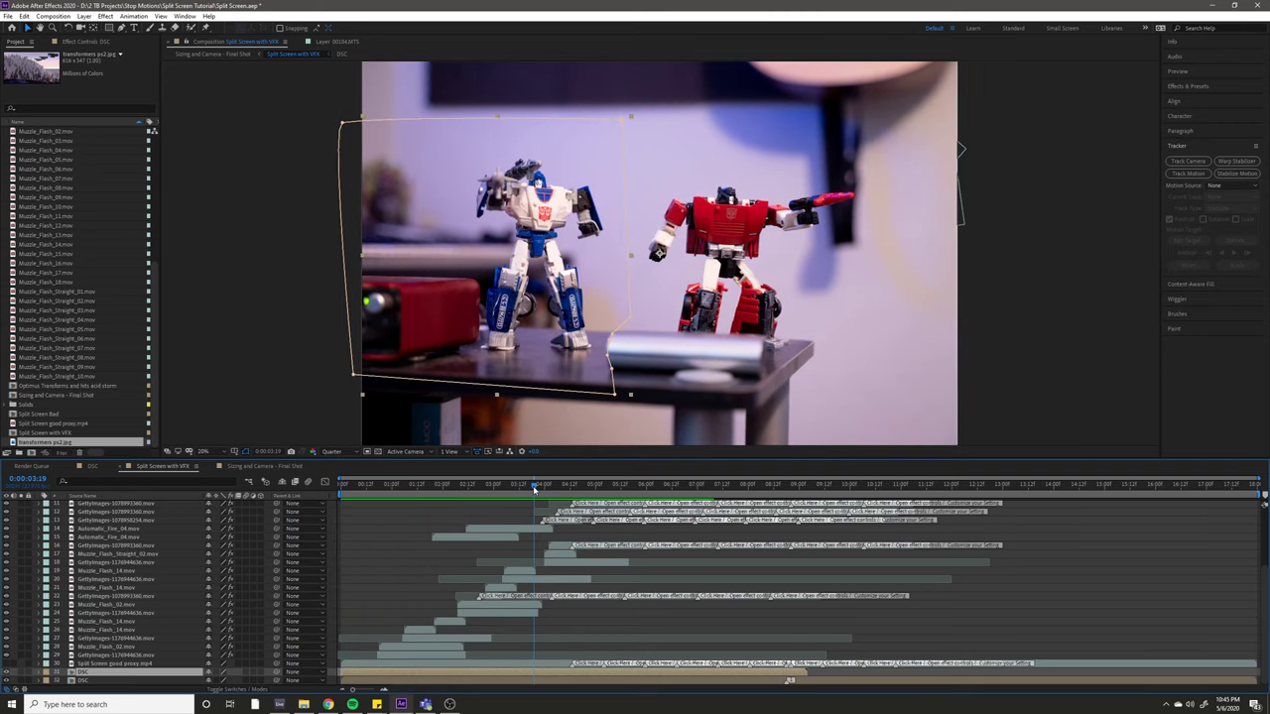
{"action": "key", "text": "space"}
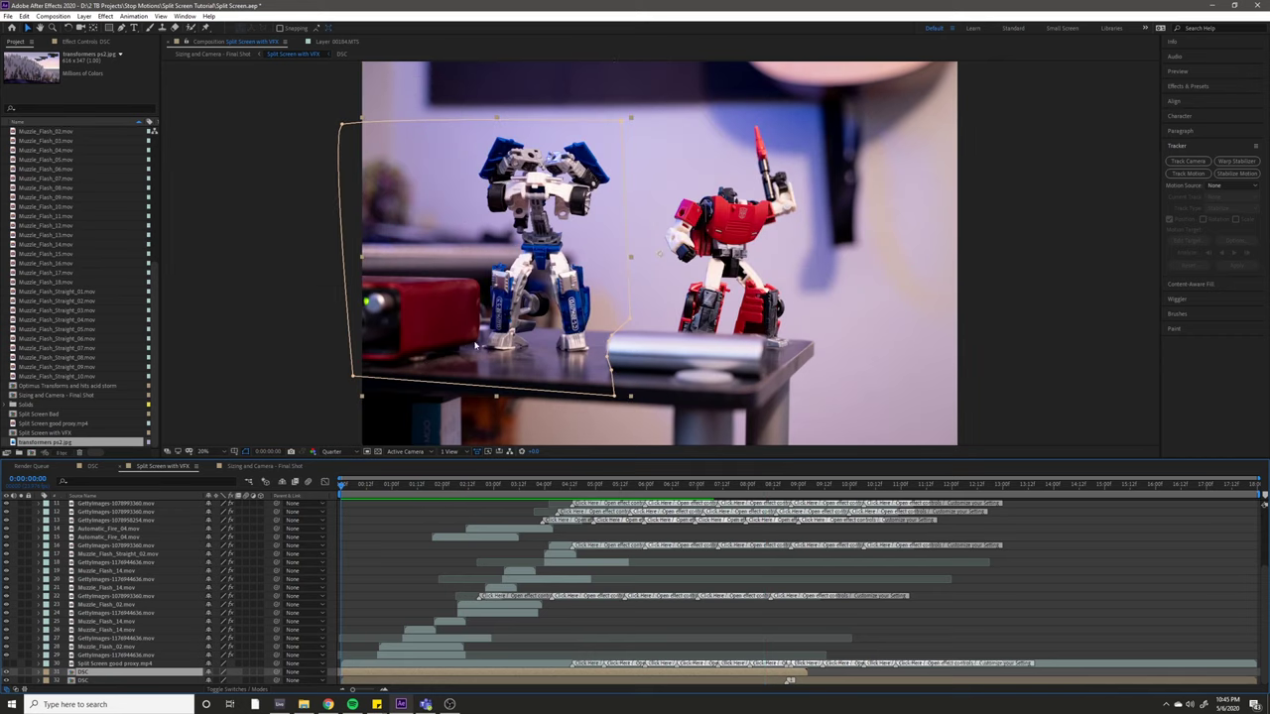
{"action": "left_click", "coordinate": [240, 337]}
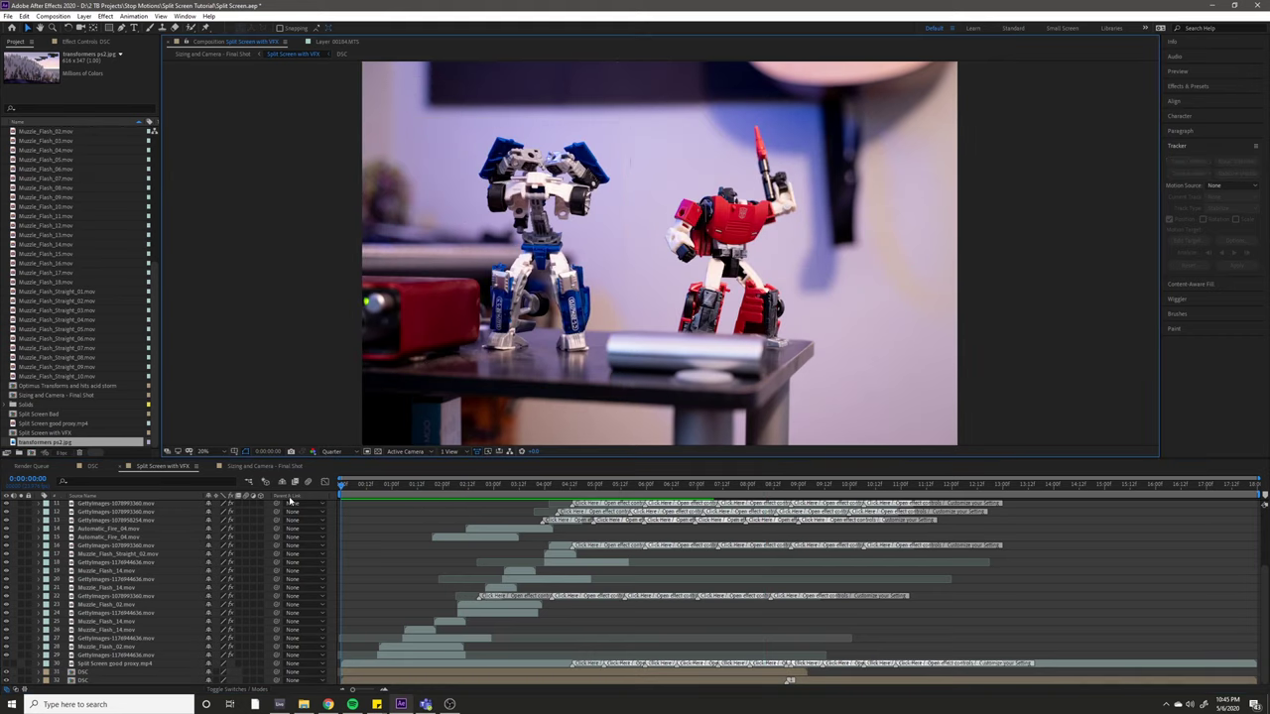
Step: Scrub and play the Sizing and Camera - Final Shot composition to review the finished framing
{"action": "left_click", "coordinate": [260, 466]}
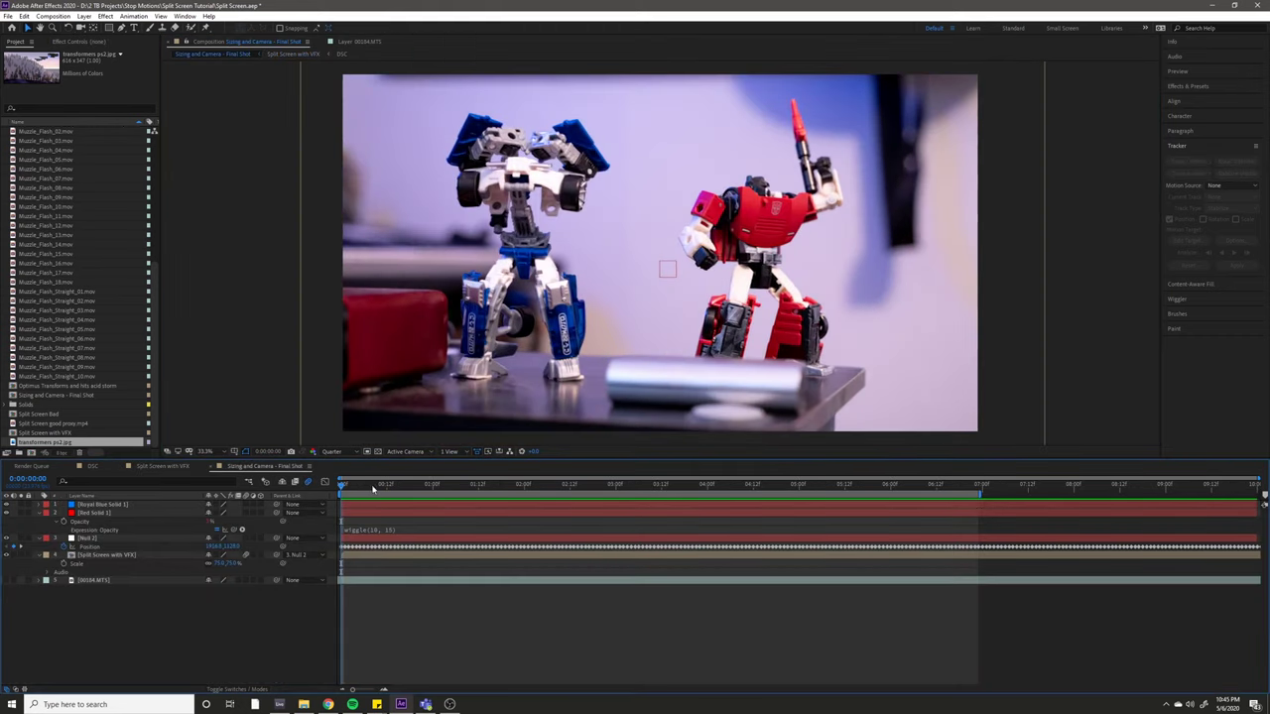
{"action": "left_click_drag", "start_coordinate": [373, 489], "coordinate": [520, 491]}
{"action": "key", "text": "space"}
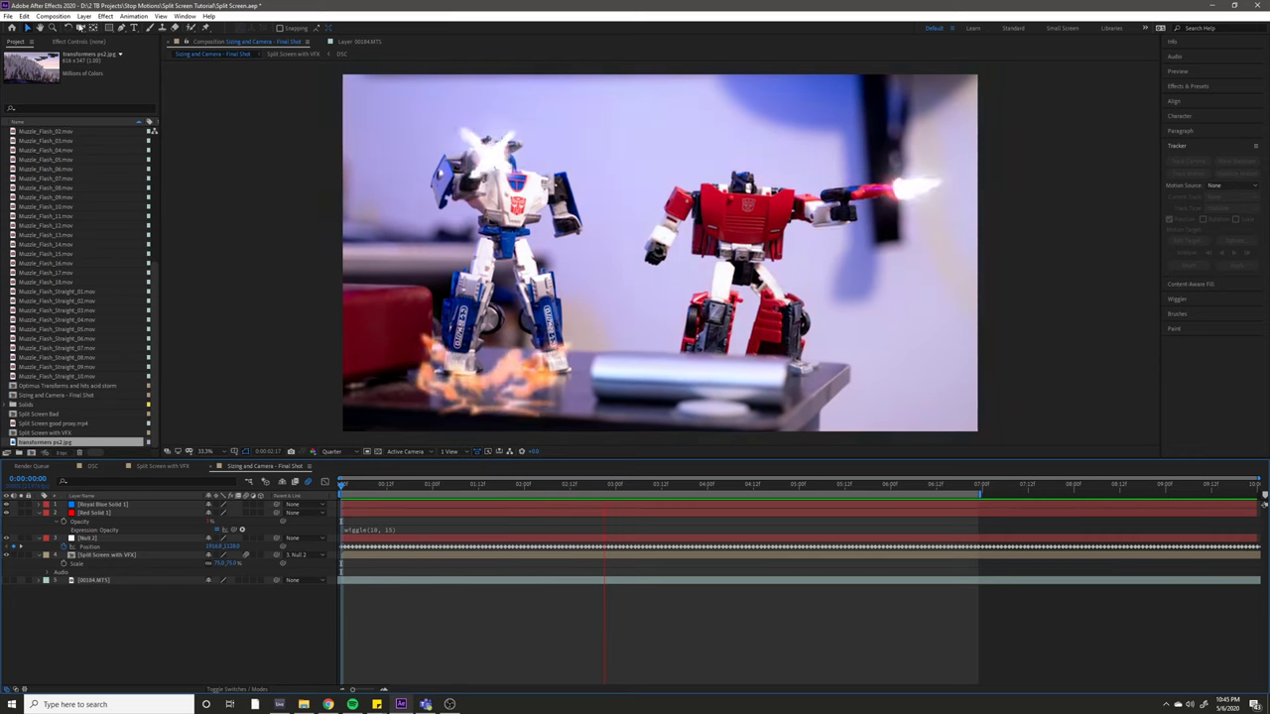
Step: Check the frame size in the Final Shot's composition settings without changing anything
{"action": "left_click", "coordinate": [53, 16]}
{"action": "left_click", "coordinate": [66, 42]}
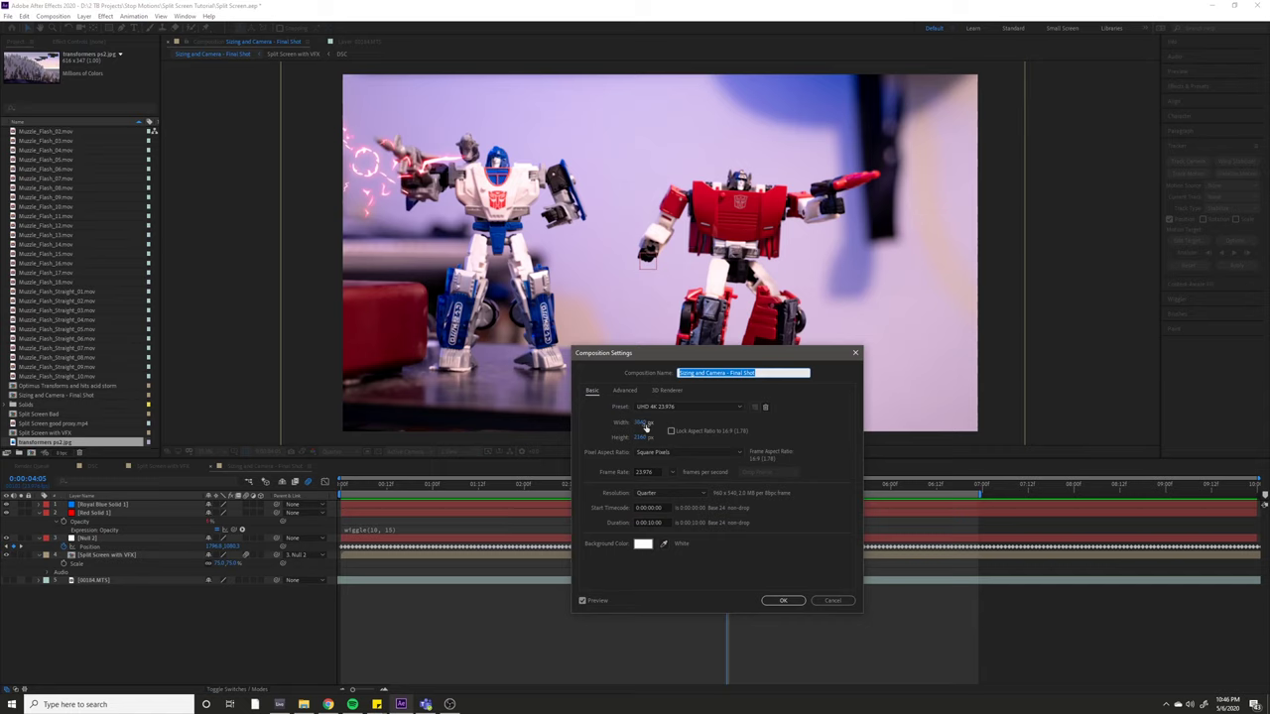
{"action": "left_click", "coordinate": [834, 601]}
Step: Check the frame size in the Split Screen with VFX composition settings and leave them unchanged
{"action": "left_click", "coordinate": [168, 466]}
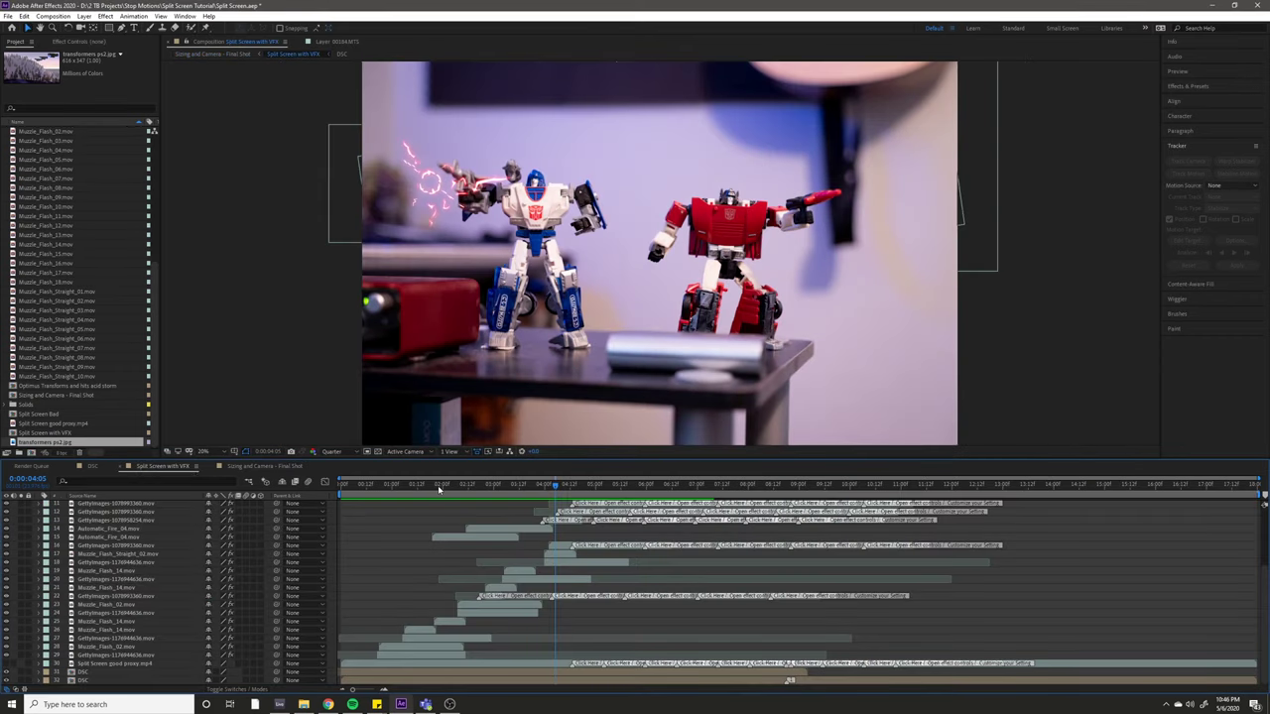
{"action": "left_click", "coordinate": [53, 16]}
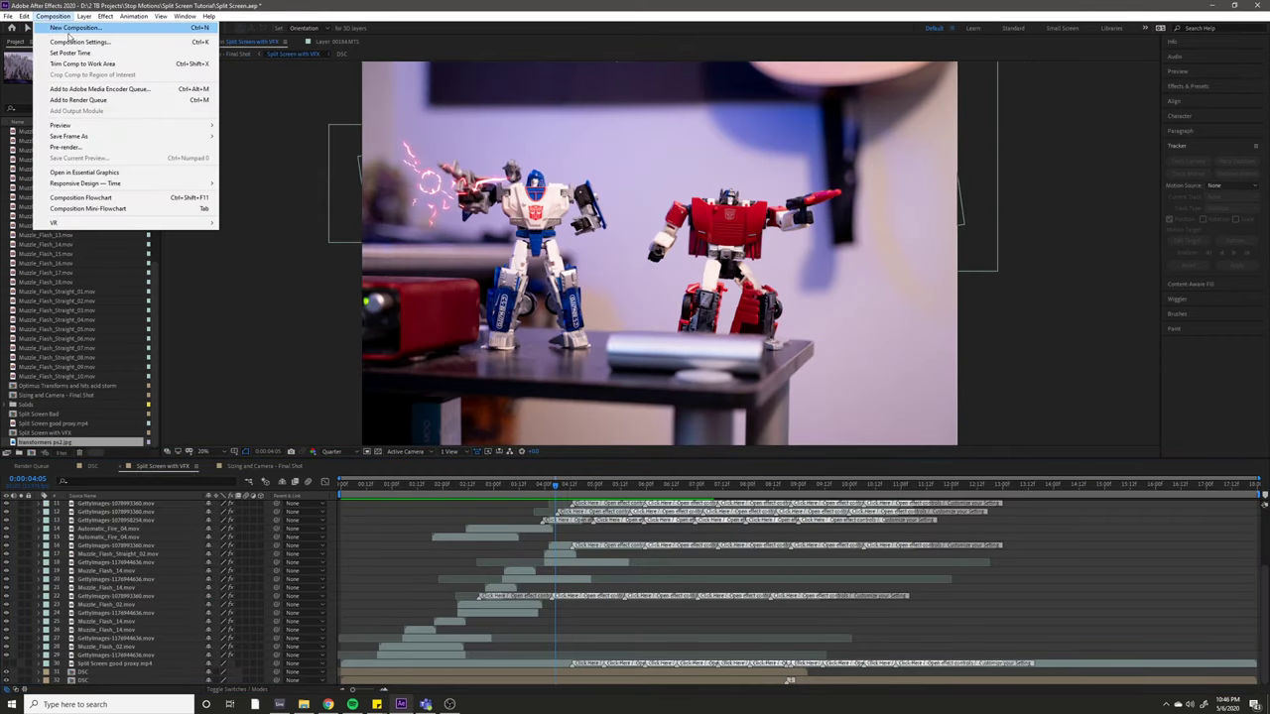
{"action": "left_click", "coordinate": [88, 44]}
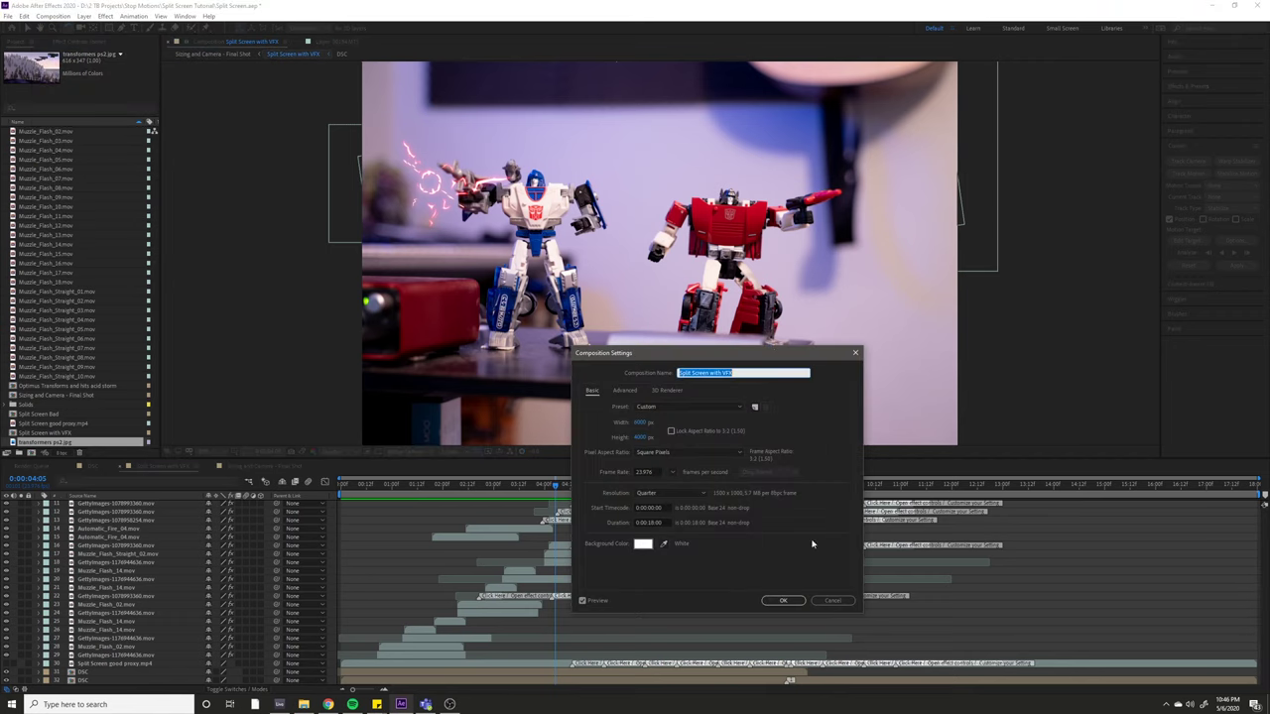
{"action": "left_click", "coordinate": [828, 601]}
Step: Go back to the Sizing and Camera - Final Shot composition and replay the final animation from the beginning
{"action": "left_click", "coordinate": [294, 466]}
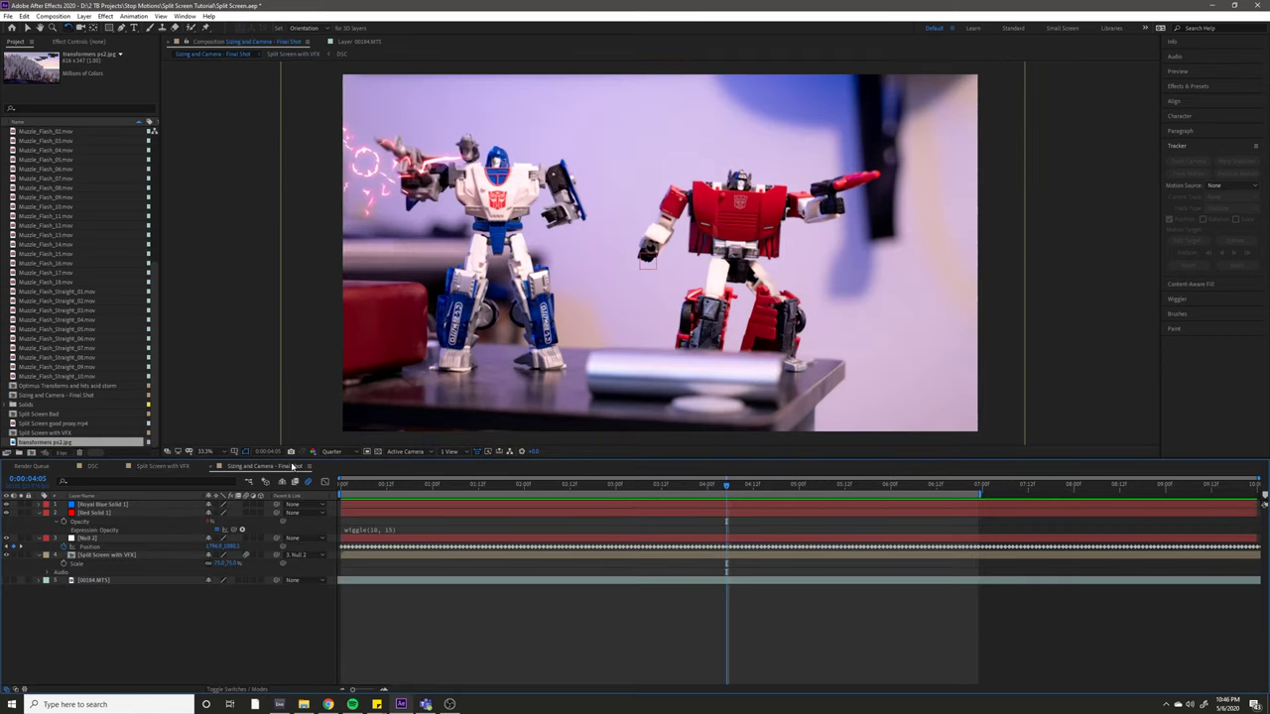
{"action": "left_click", "coordinate": [405, 487]}
{"action": "key", "text": "space"}
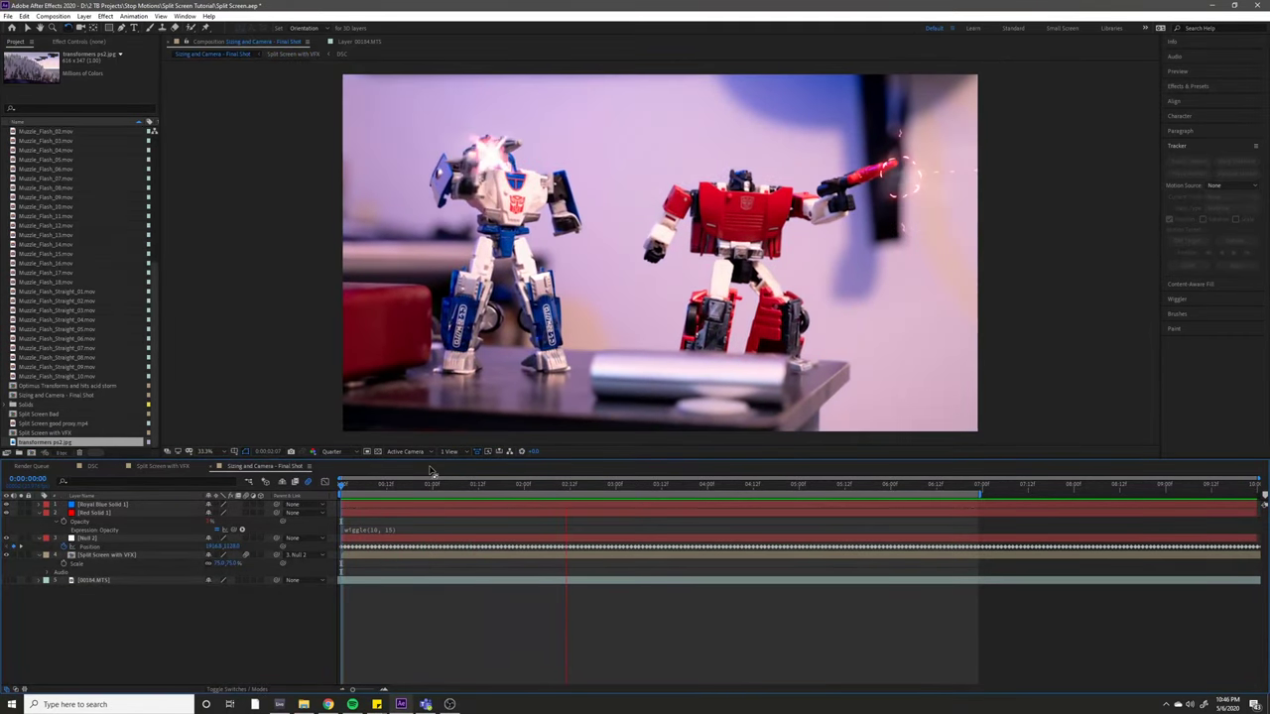
{"action": "key", "text": "space"}
{"action": "left_click_drag", "start_coordinate": [661, 487], "coordinate": [169, 515]}
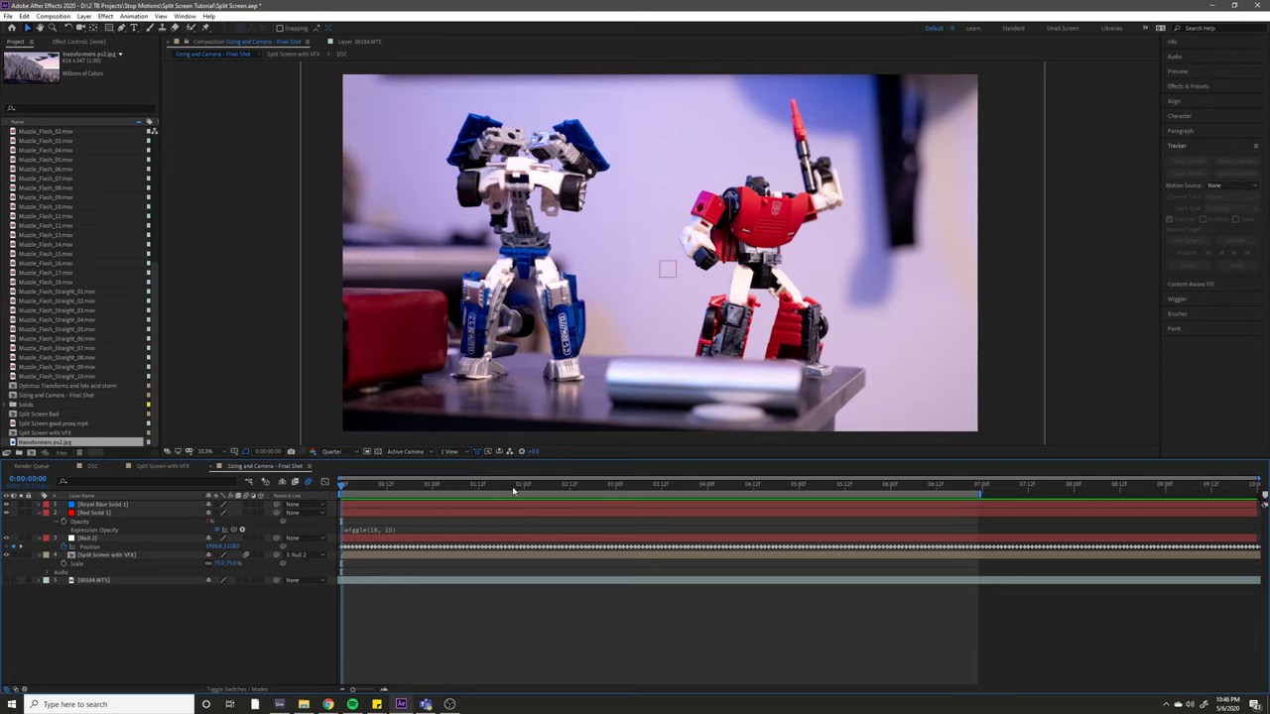
{"action": "left_click_drag", "start_coordinate": [513, 486], "coordinate": [248, 529]}
{"action": "key", "text": "space"}
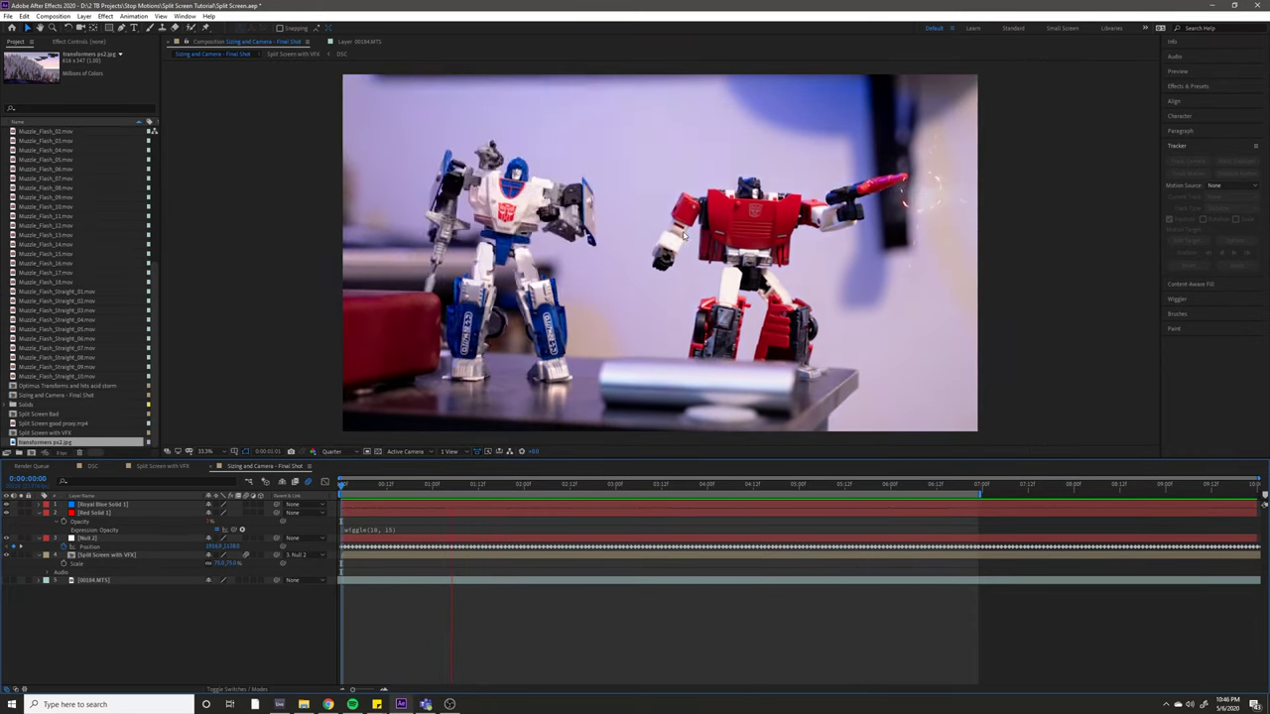